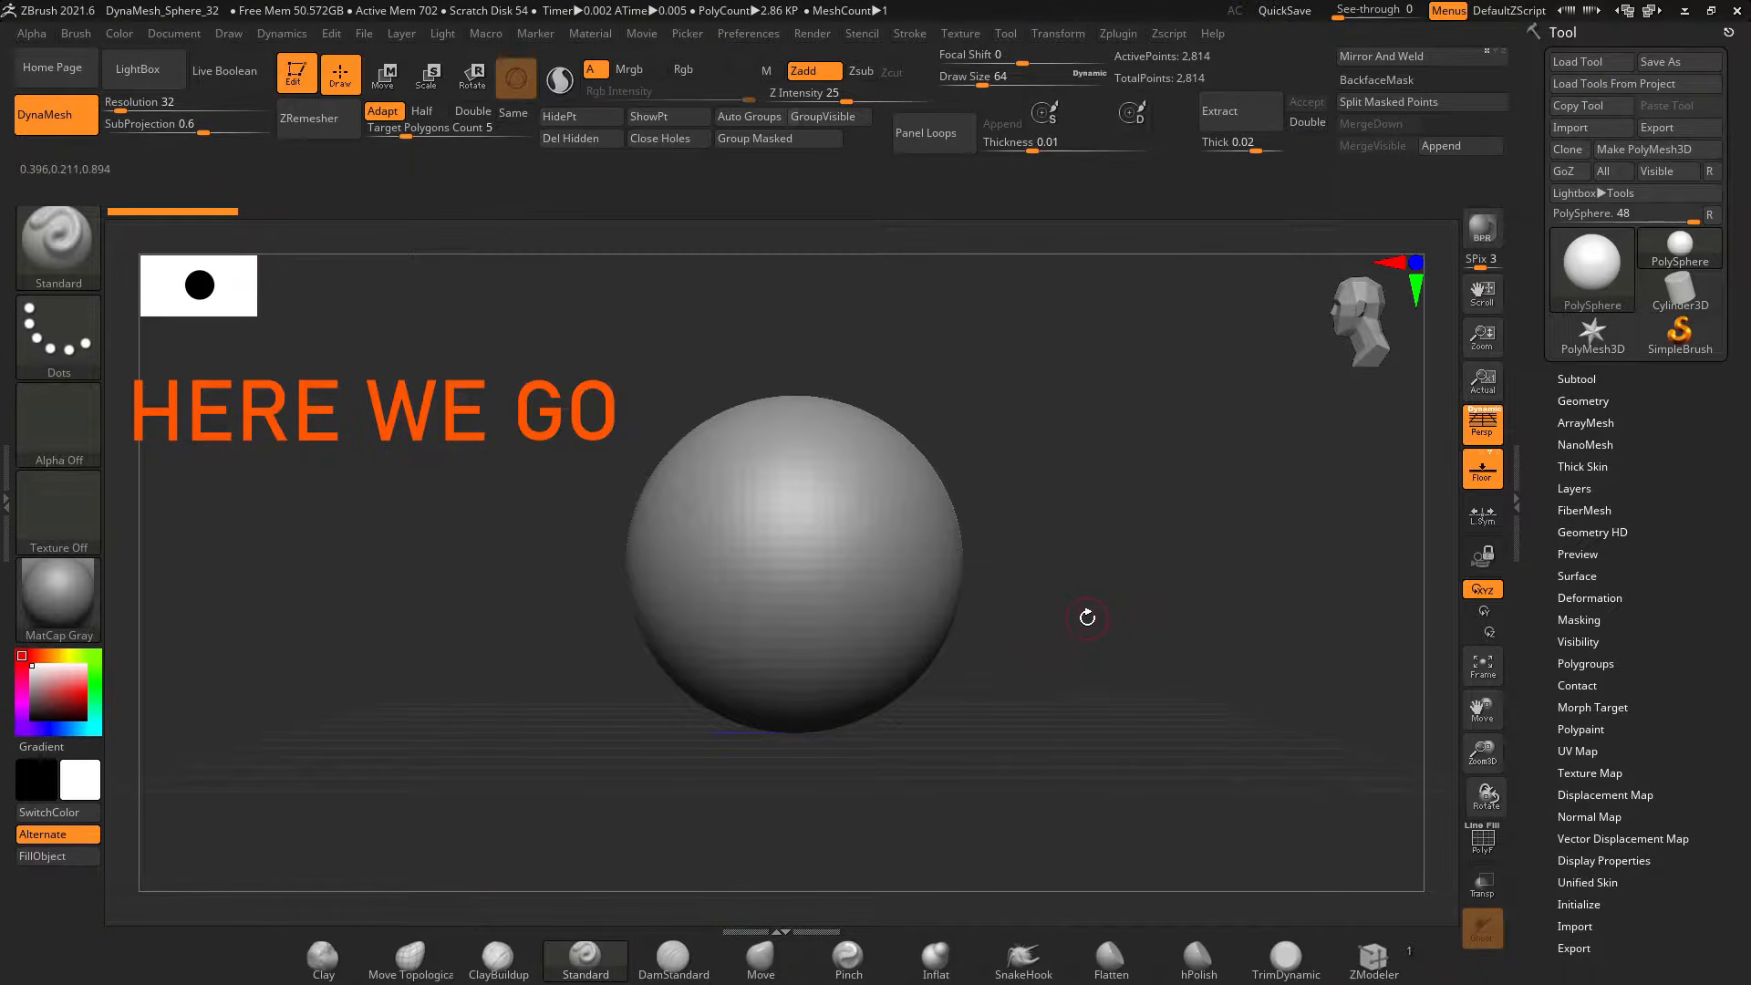
Mask the sphere except for its lower front quarter in side view and soften the mask's edge
left_click_drag(1087, 613, 1167, 629)
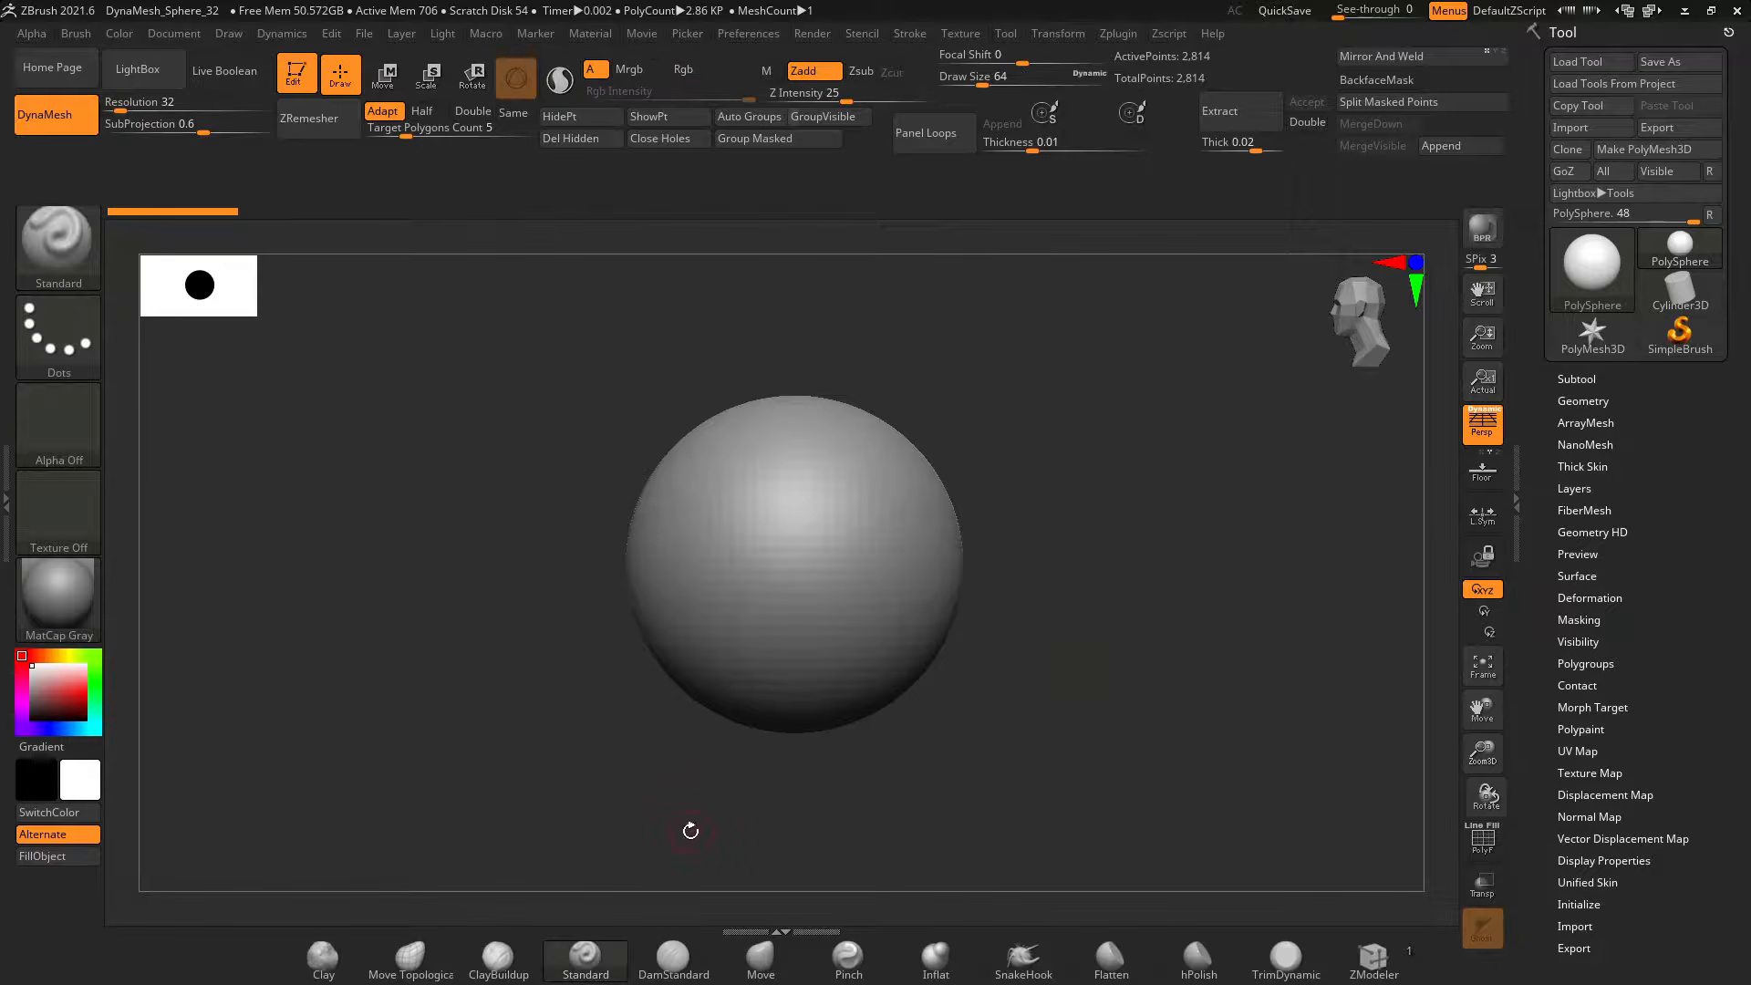
left_click(625, 763, "ctrl")
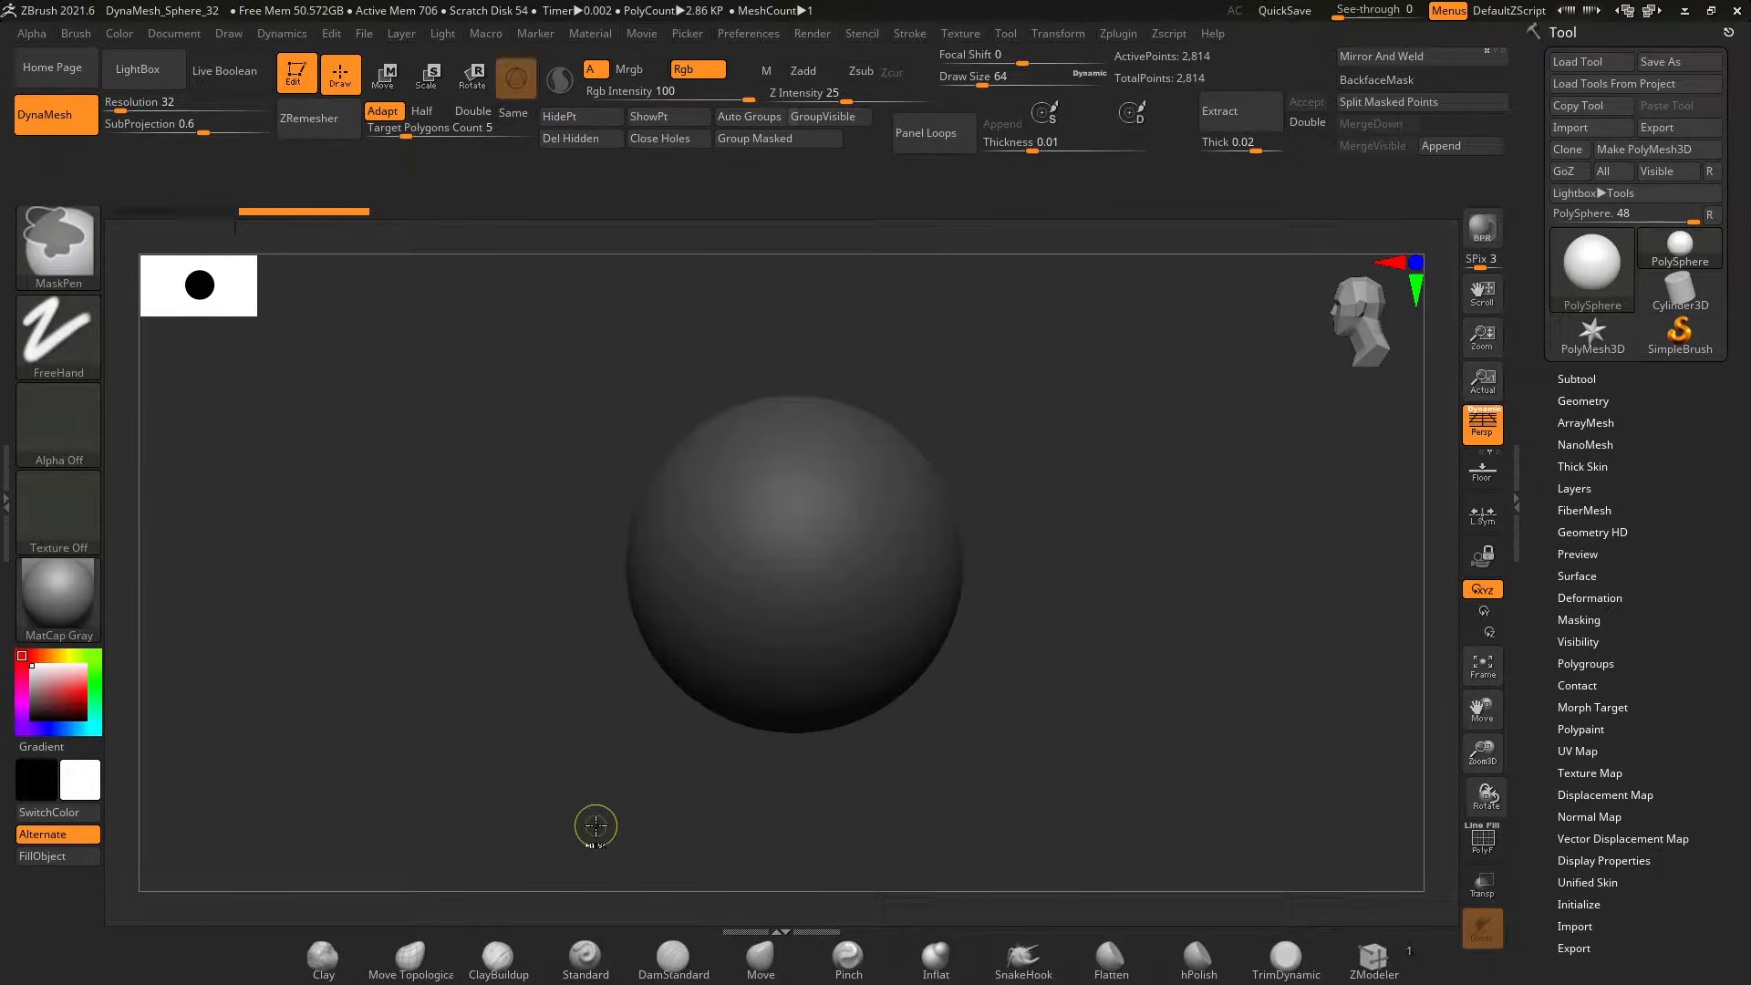
mouse_move(595, 824)
left_mouse_down("ctrl")
mouse_move(696, 602)
mouse_move(806, 582)
mouse_move(821, 559)
left_mouse_up("ctrl")
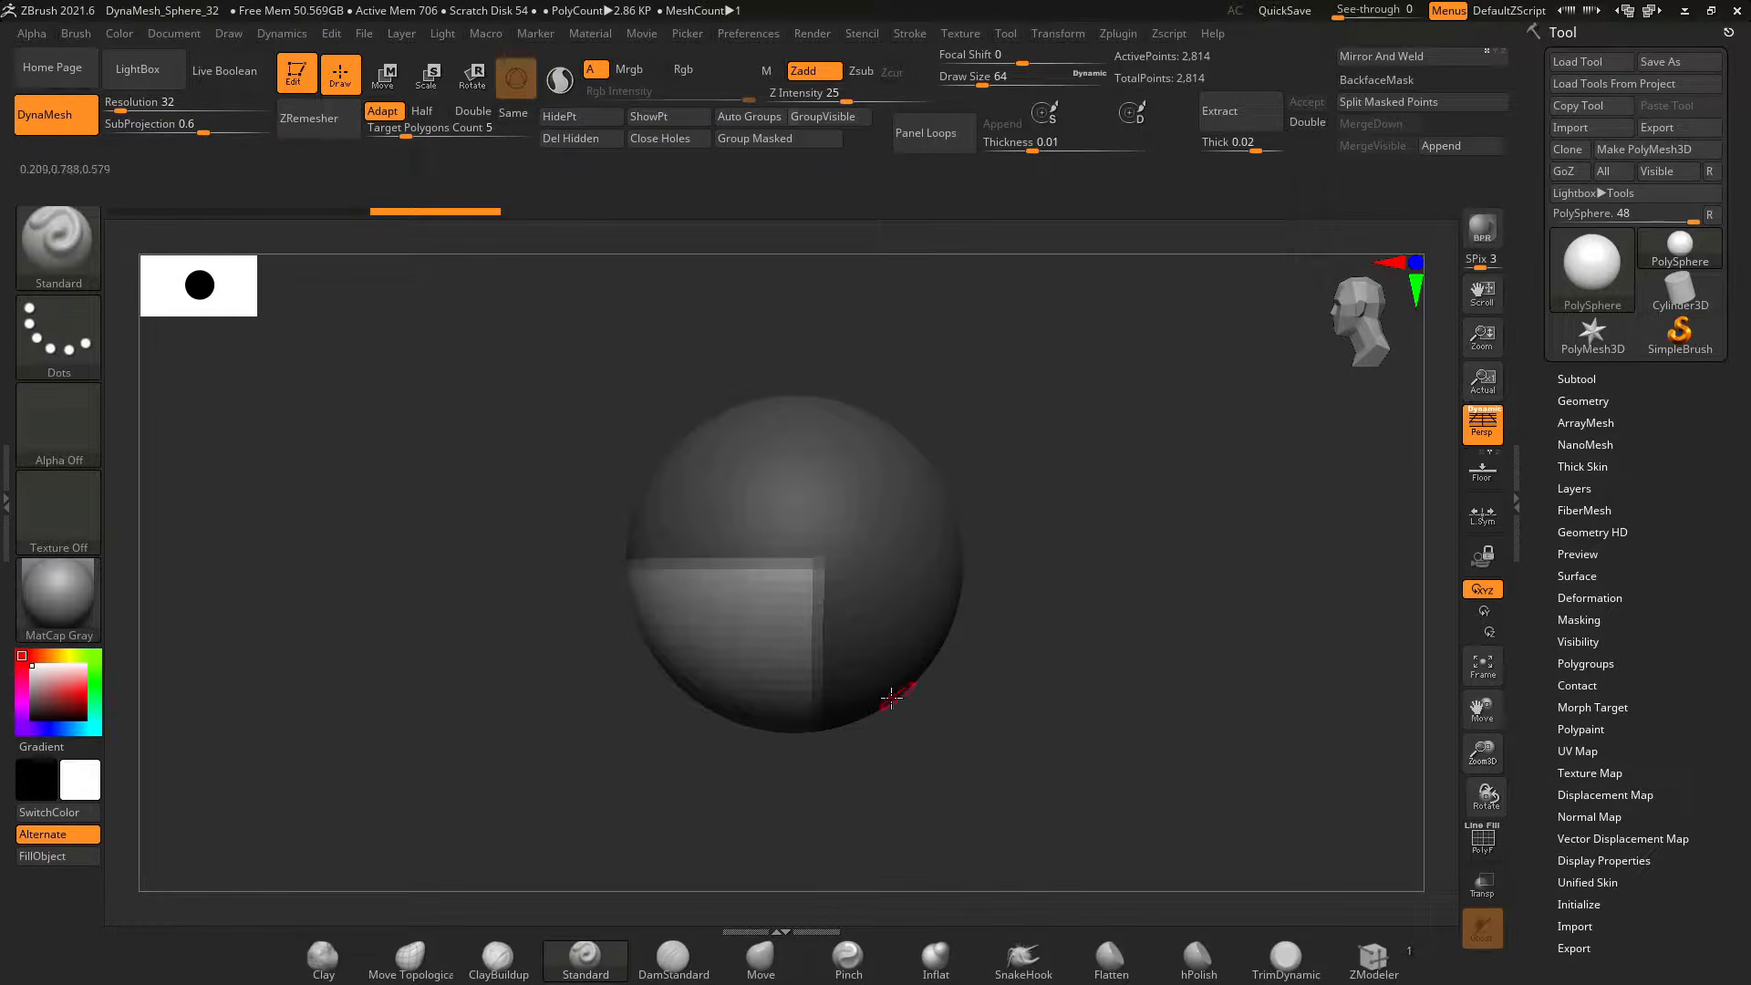
left_click(930, 598, "ctrl")
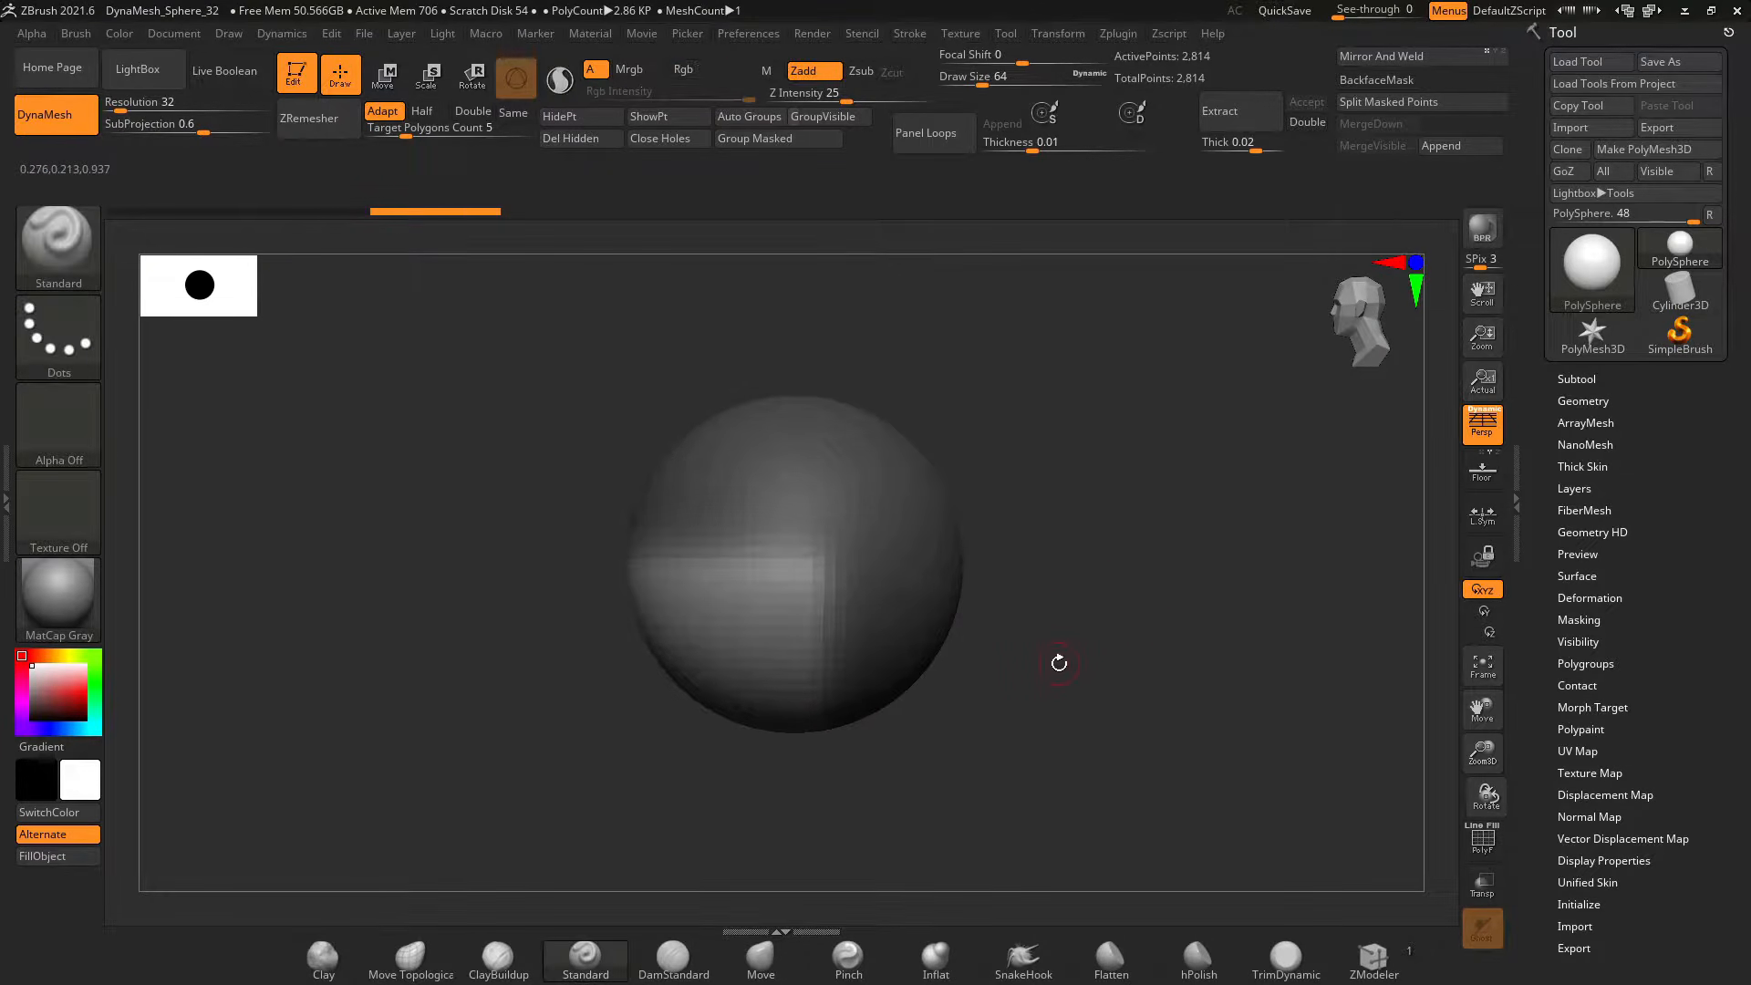
Pull the unmasked lower front quarter downward with the Move brush at draw size about 743 to form the jaw
key("s")
left_click_drag(945, 654, 962, 654)
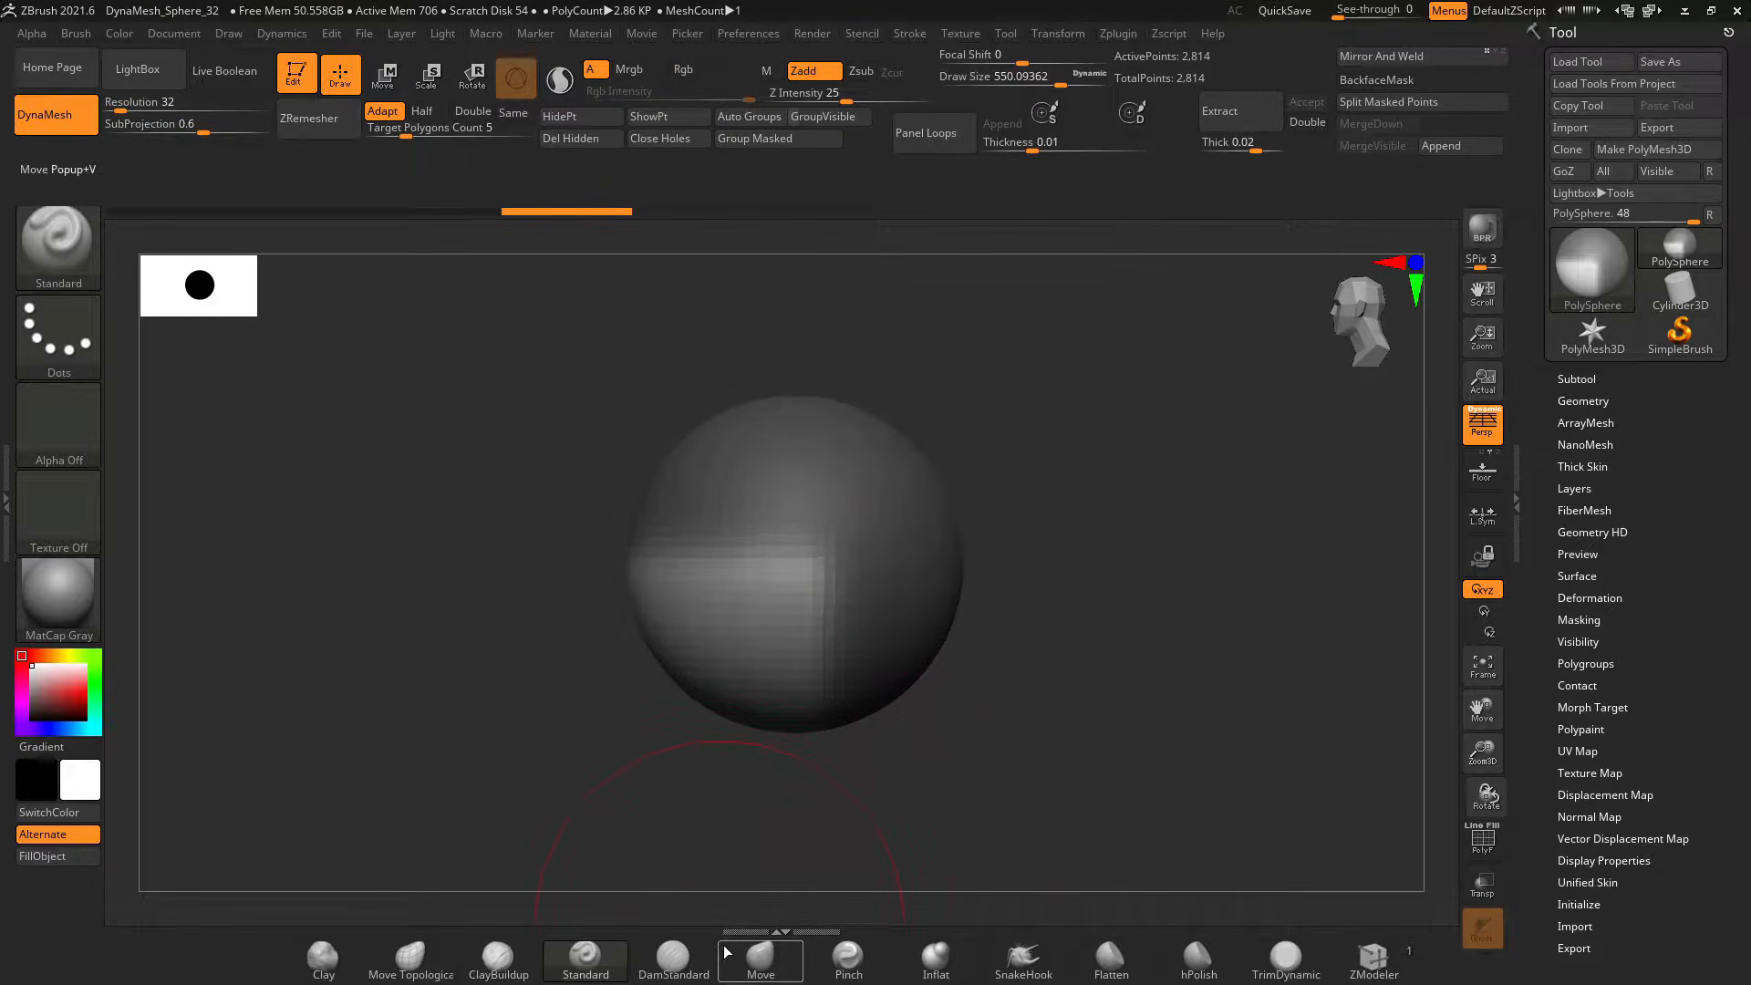
key("s")
mouse_move(822, 687)
left_mouse_down()
mouse_move(781, 700)
mouse_move(816, 673)
mouse_move(732, 737)
mouse_move(732, 891)
left_mouse_up()
left_click(775, 977)
key("s")
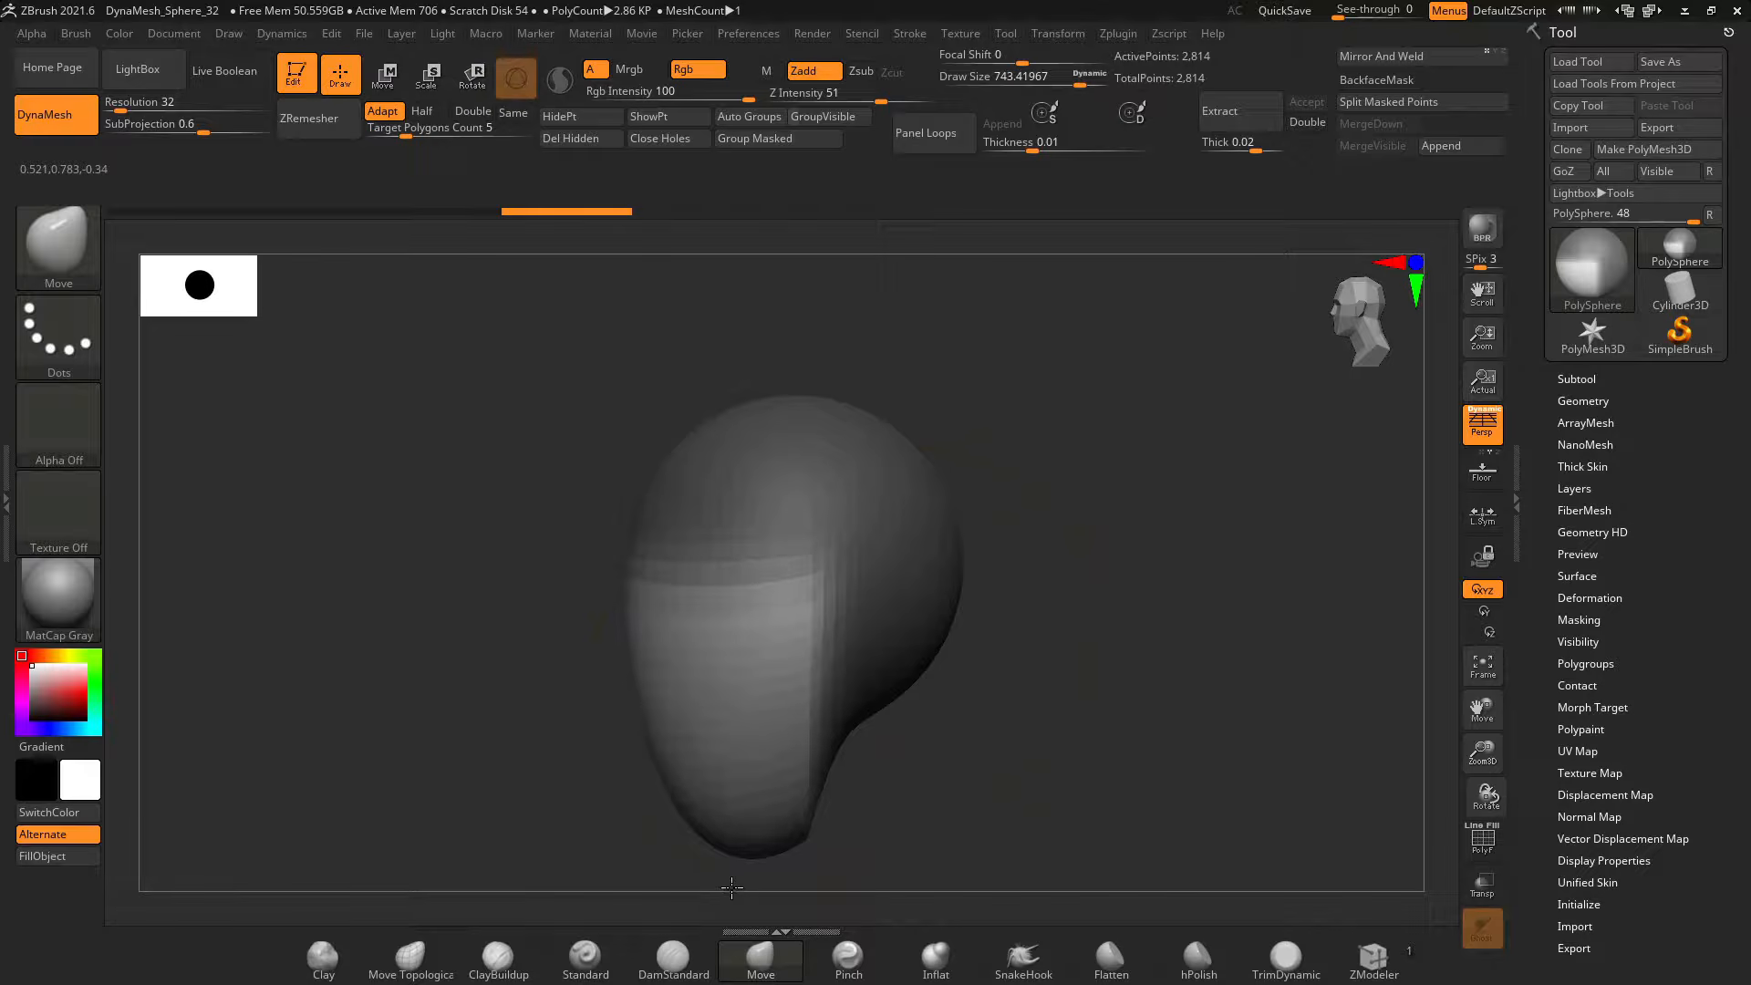
Cut both sides of the head flat from the front view with the TrimRect brush
left_click_drag(844, 820, 1053, 627)
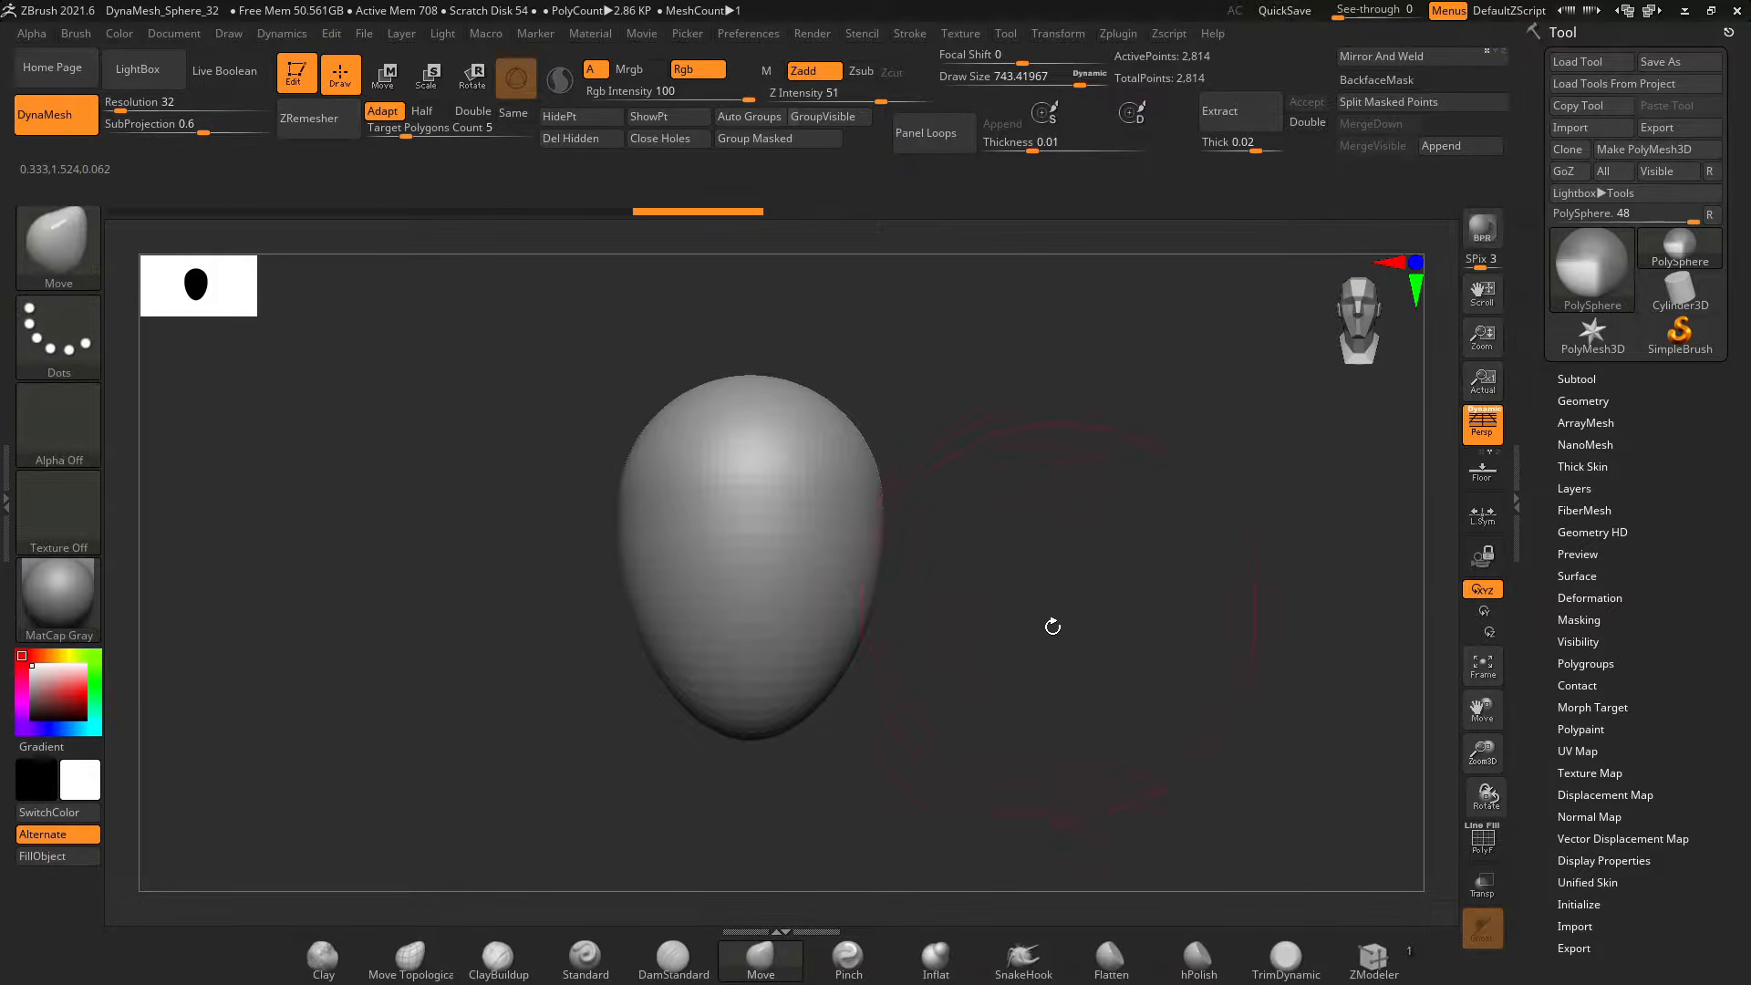
key("ctrl+shift")
left_click(71, 278)
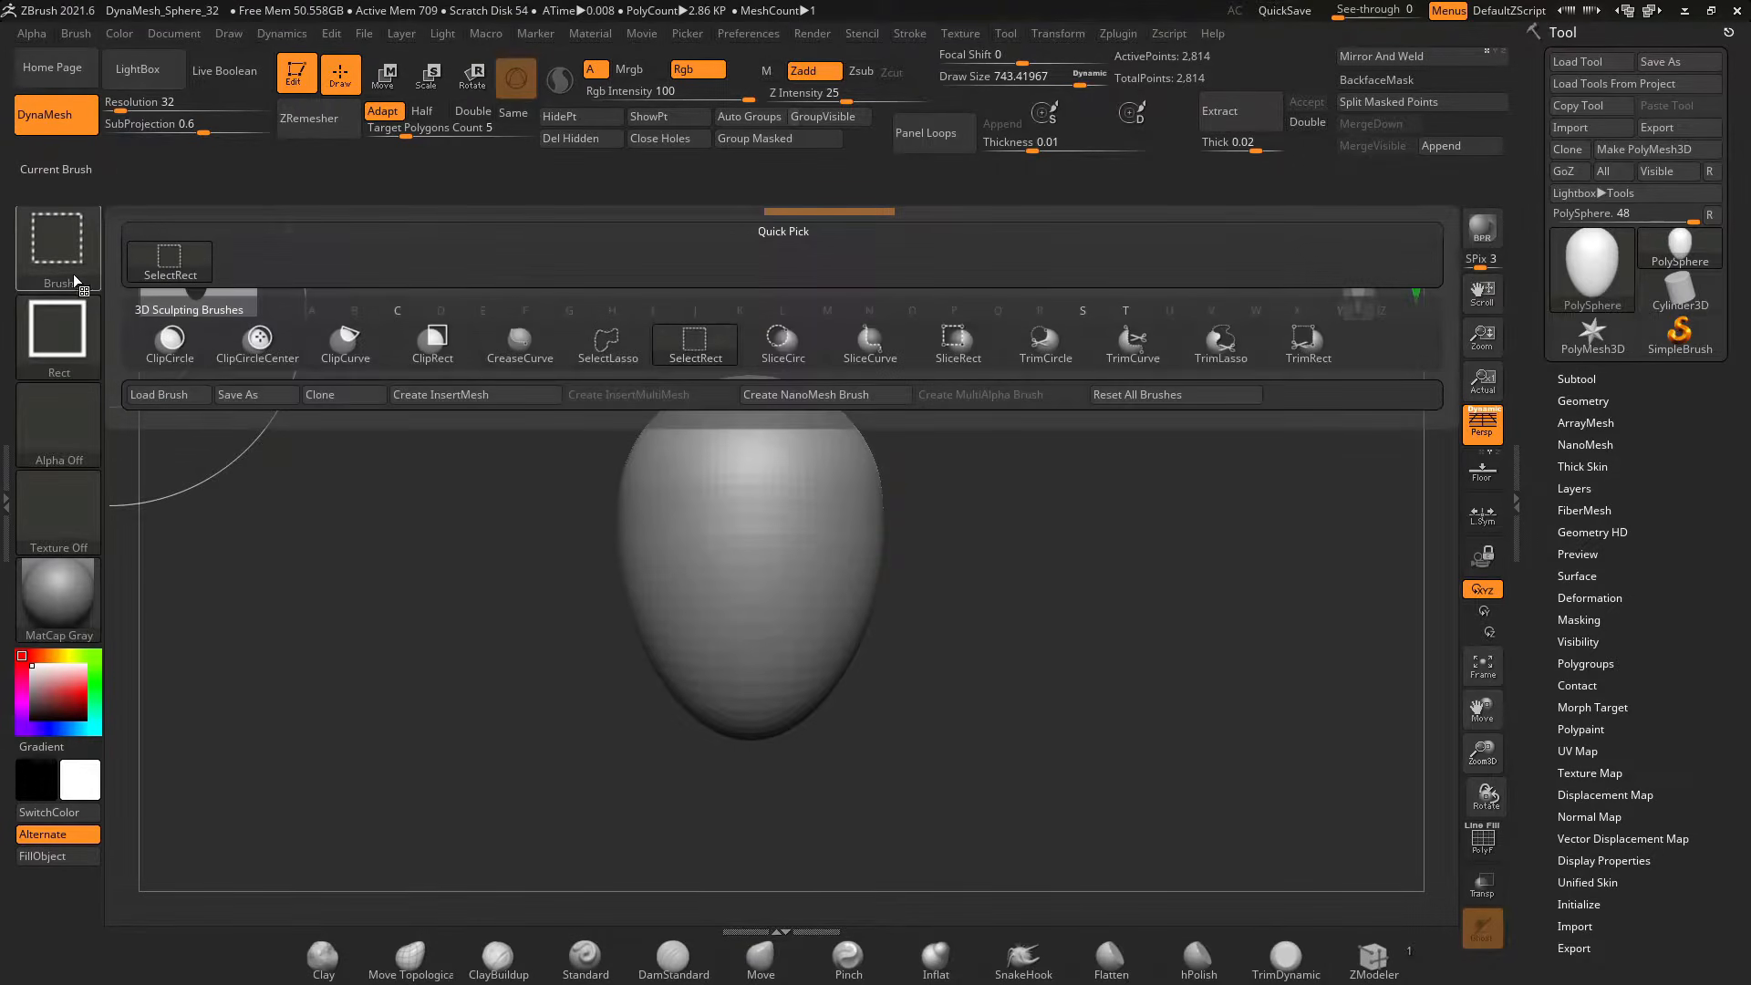
left_click(1314, 345)
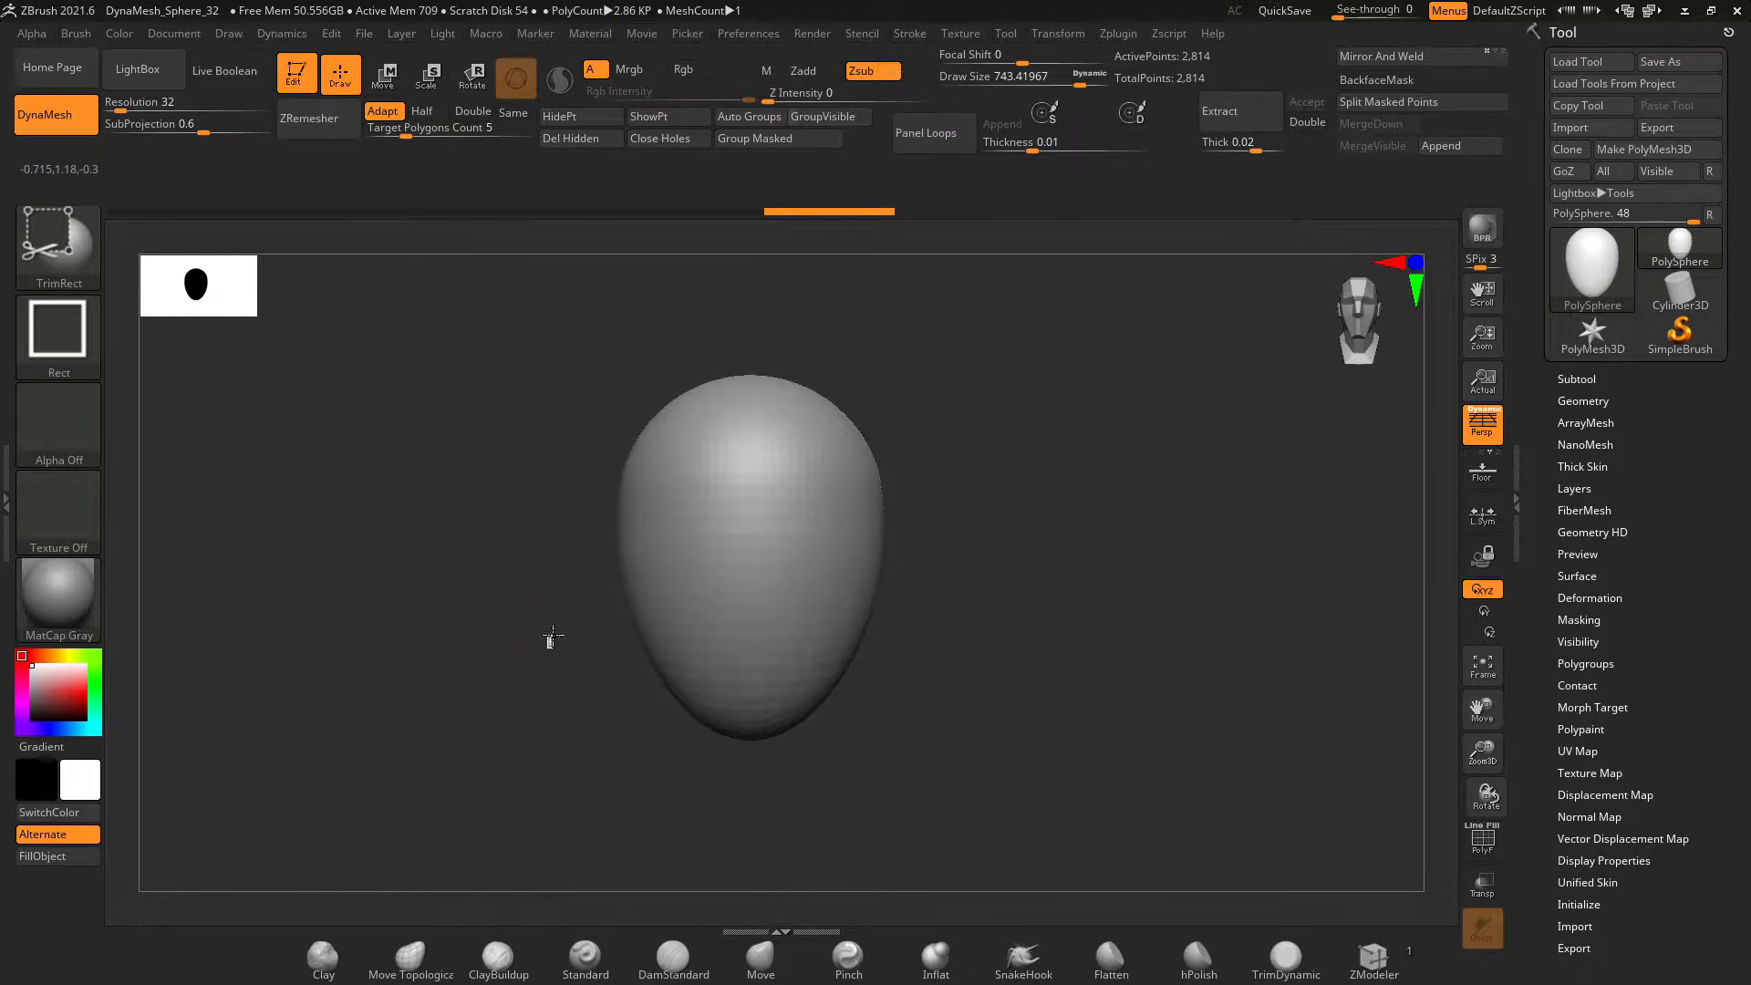
left_click_drag(547, 647, 645, 352)
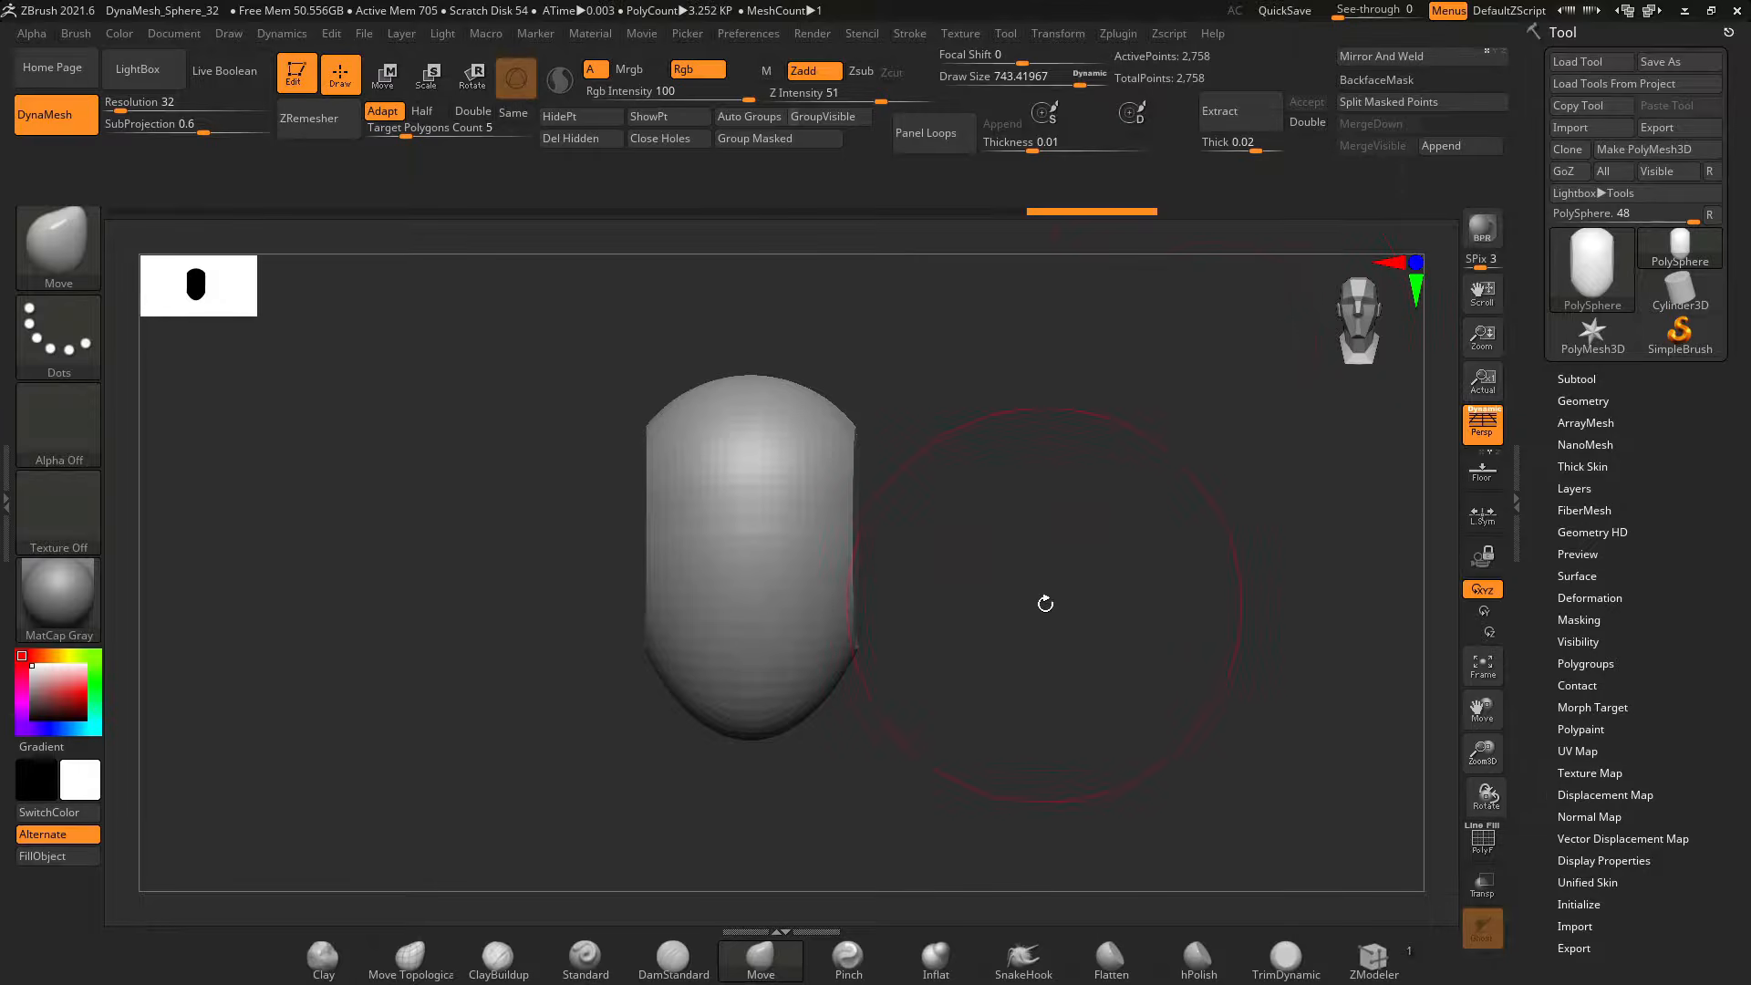
Push the chin forward with the Move brush and smooth the hard edges of the trimmed sides
left_click_drag(1045, 604, 1078, 650)
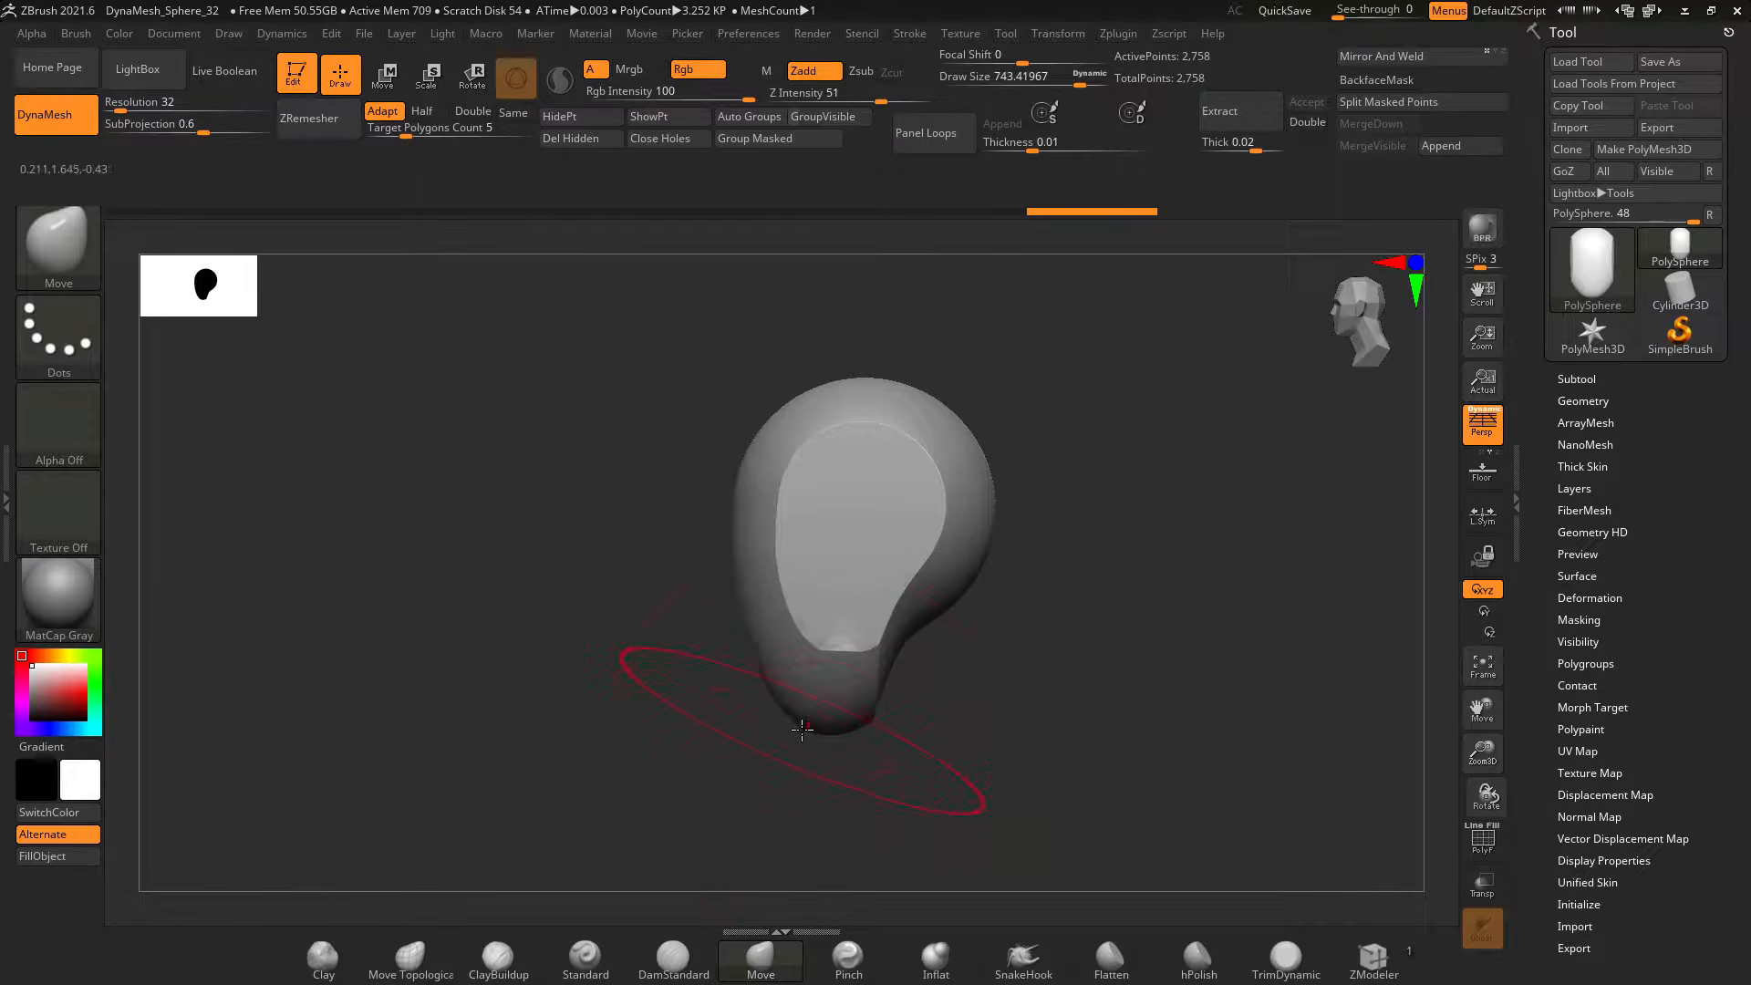
left_click_drag(802, 728, 758, 723)
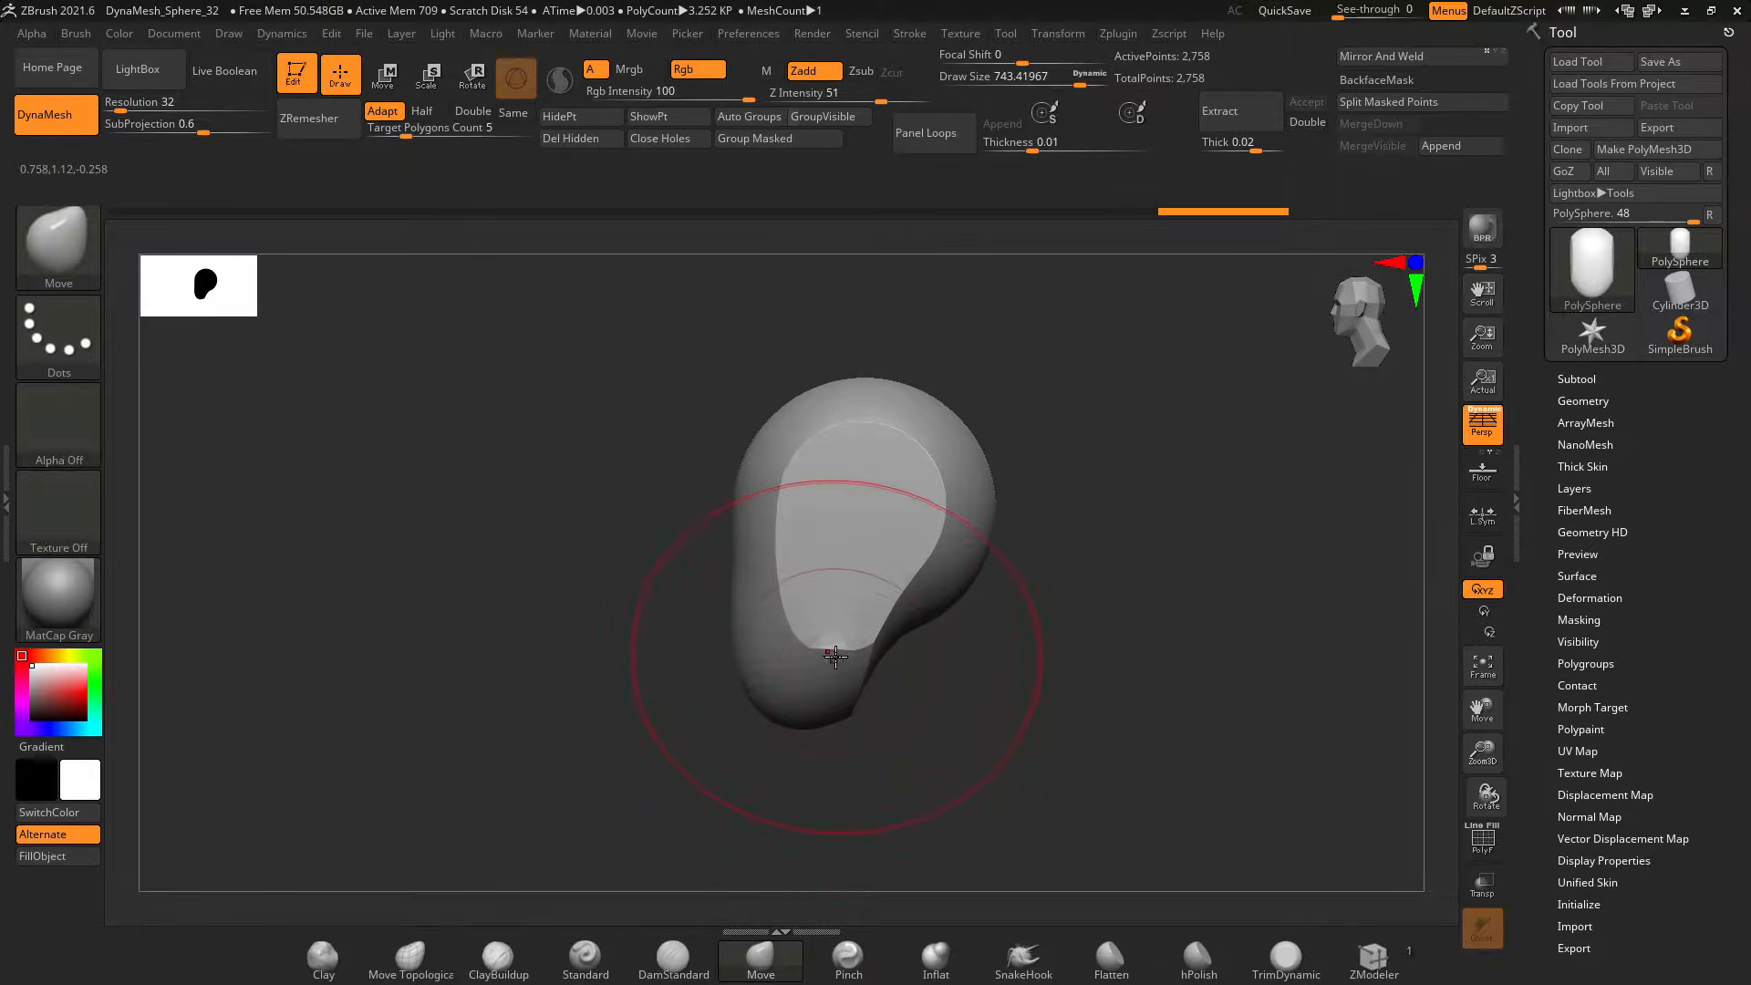
left_click_drag(836, 600, 837, 620, "shift")
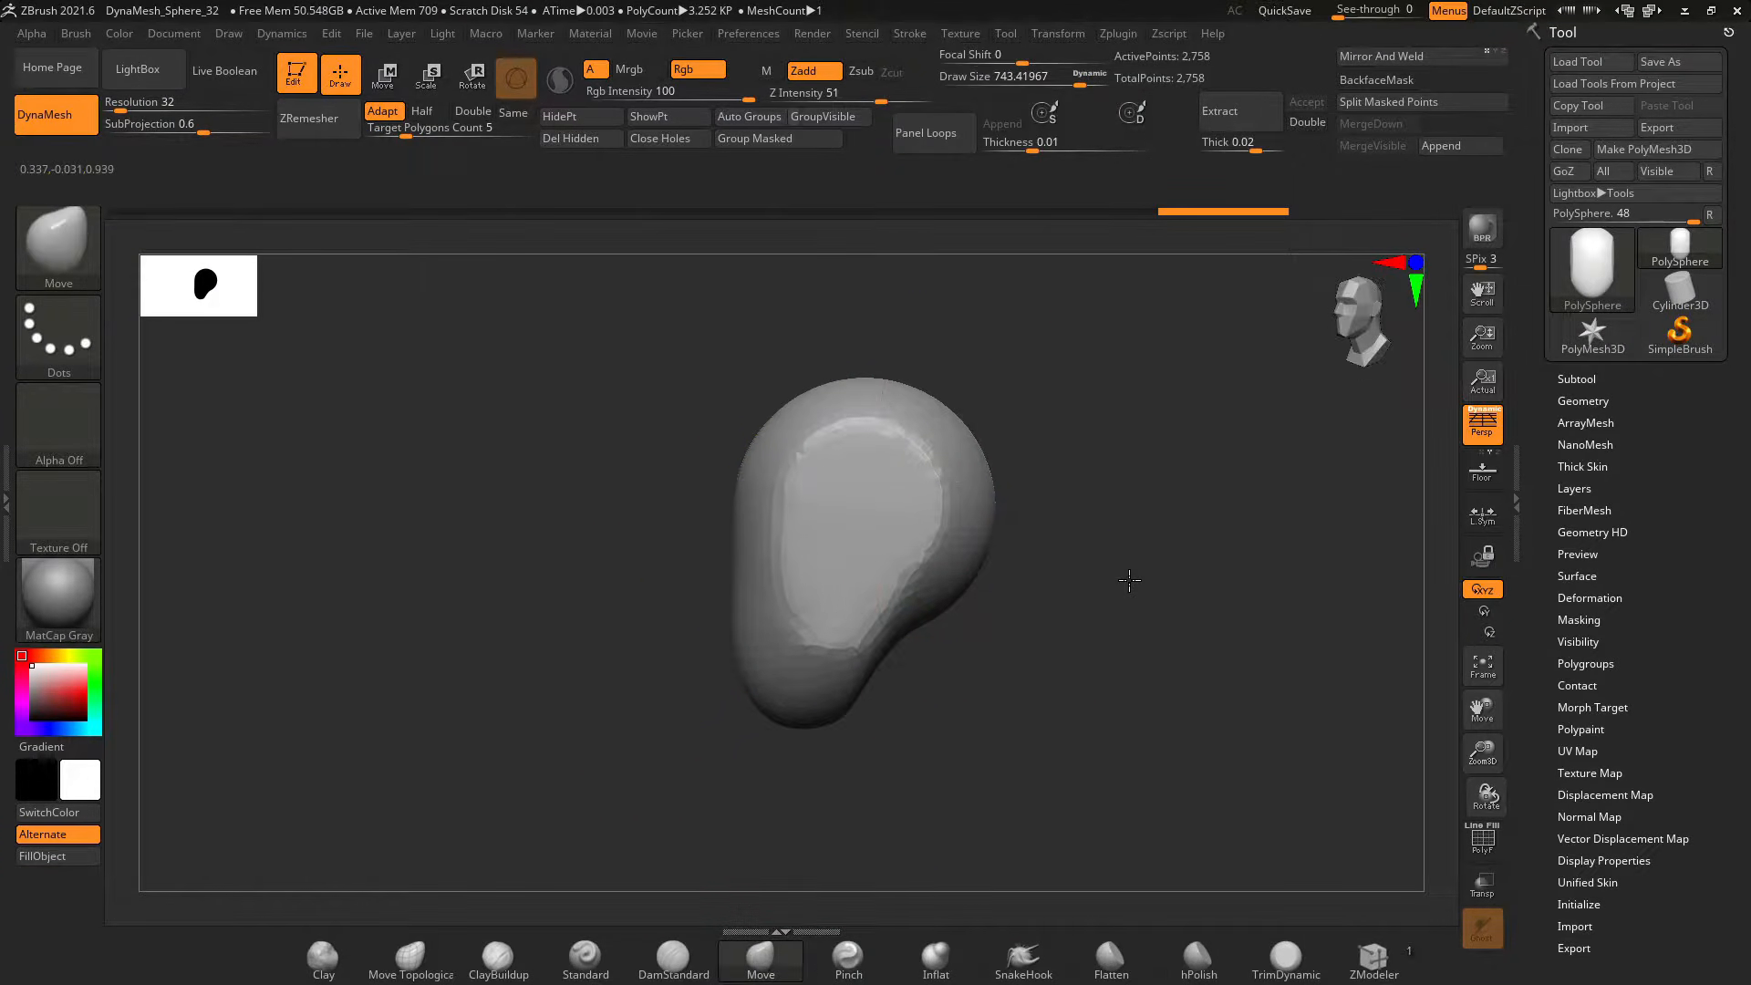
mouse_move(1129, 580)
left_mouse_down("shift")
mouse_move(1052, 614)
mouse_move(1055, 688)
mouse_move(970, 710)
left_mouse_up("shift")
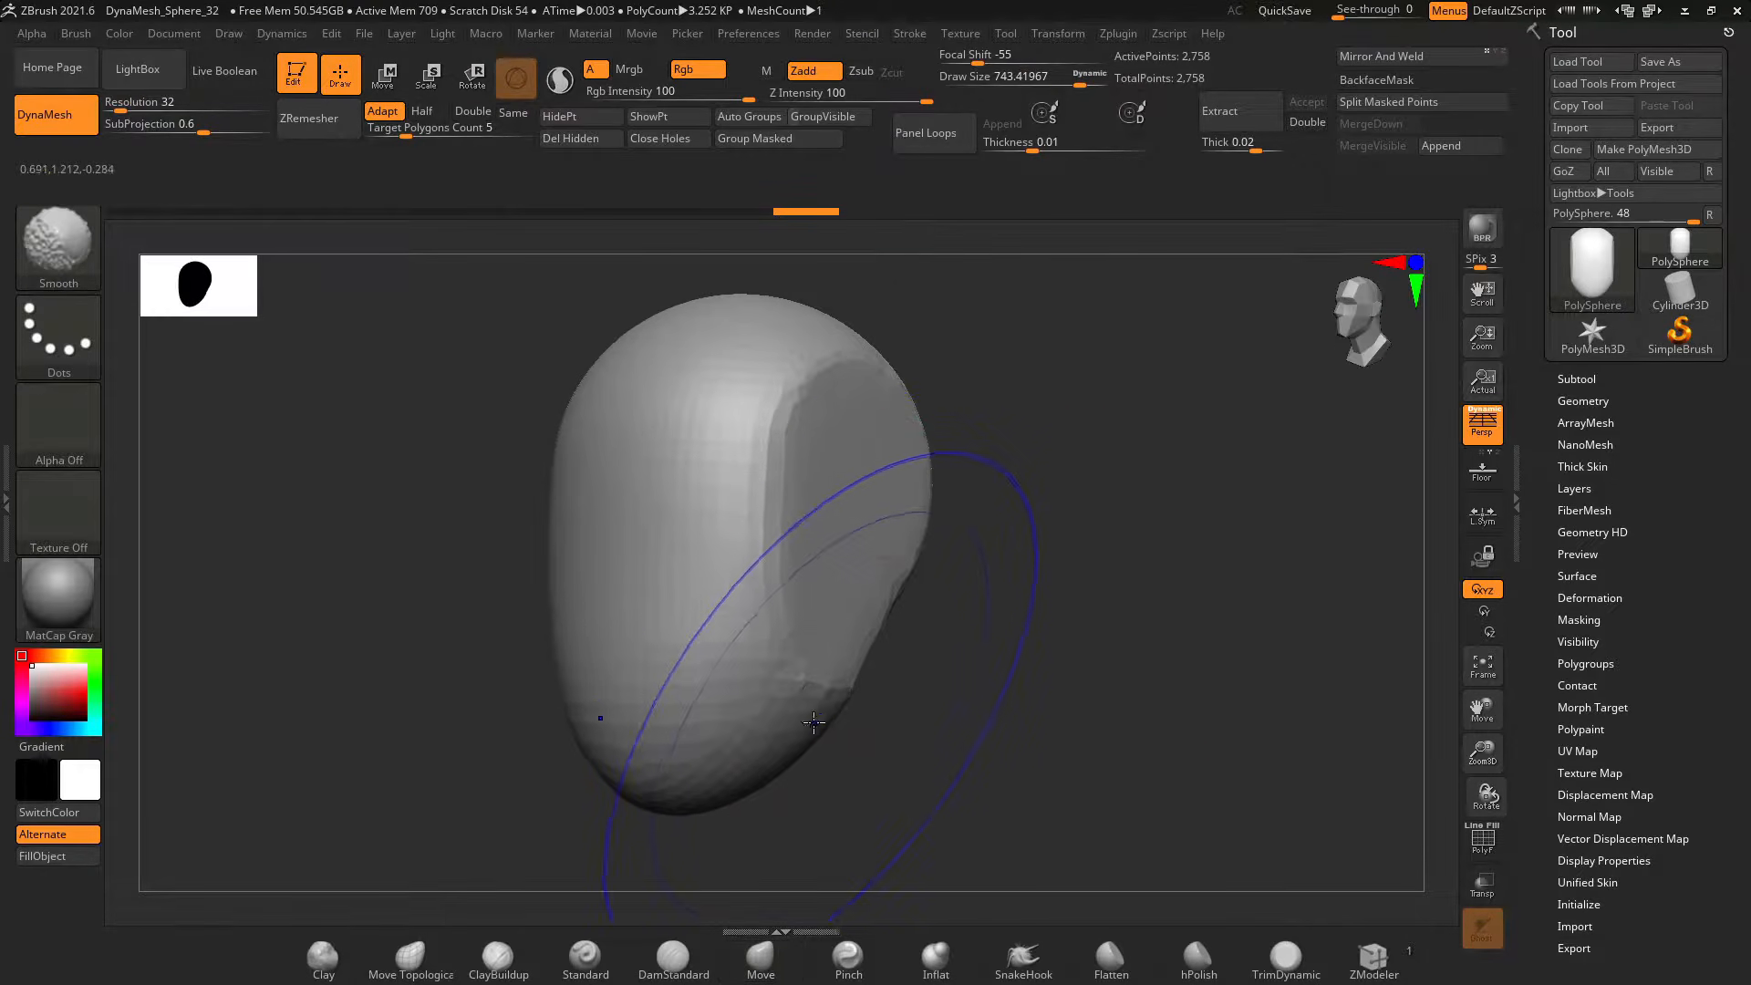
mouse_move(813, 722)
left_mouse_down("shift")
mouse_move(810, 677)
mouse_move(840, 665)
mouse_move(855, 623)
left_mouse_up("shift")
Reduce the Move brush's size and push in the underside of the head between the jaw and the back of the skull
key("s")
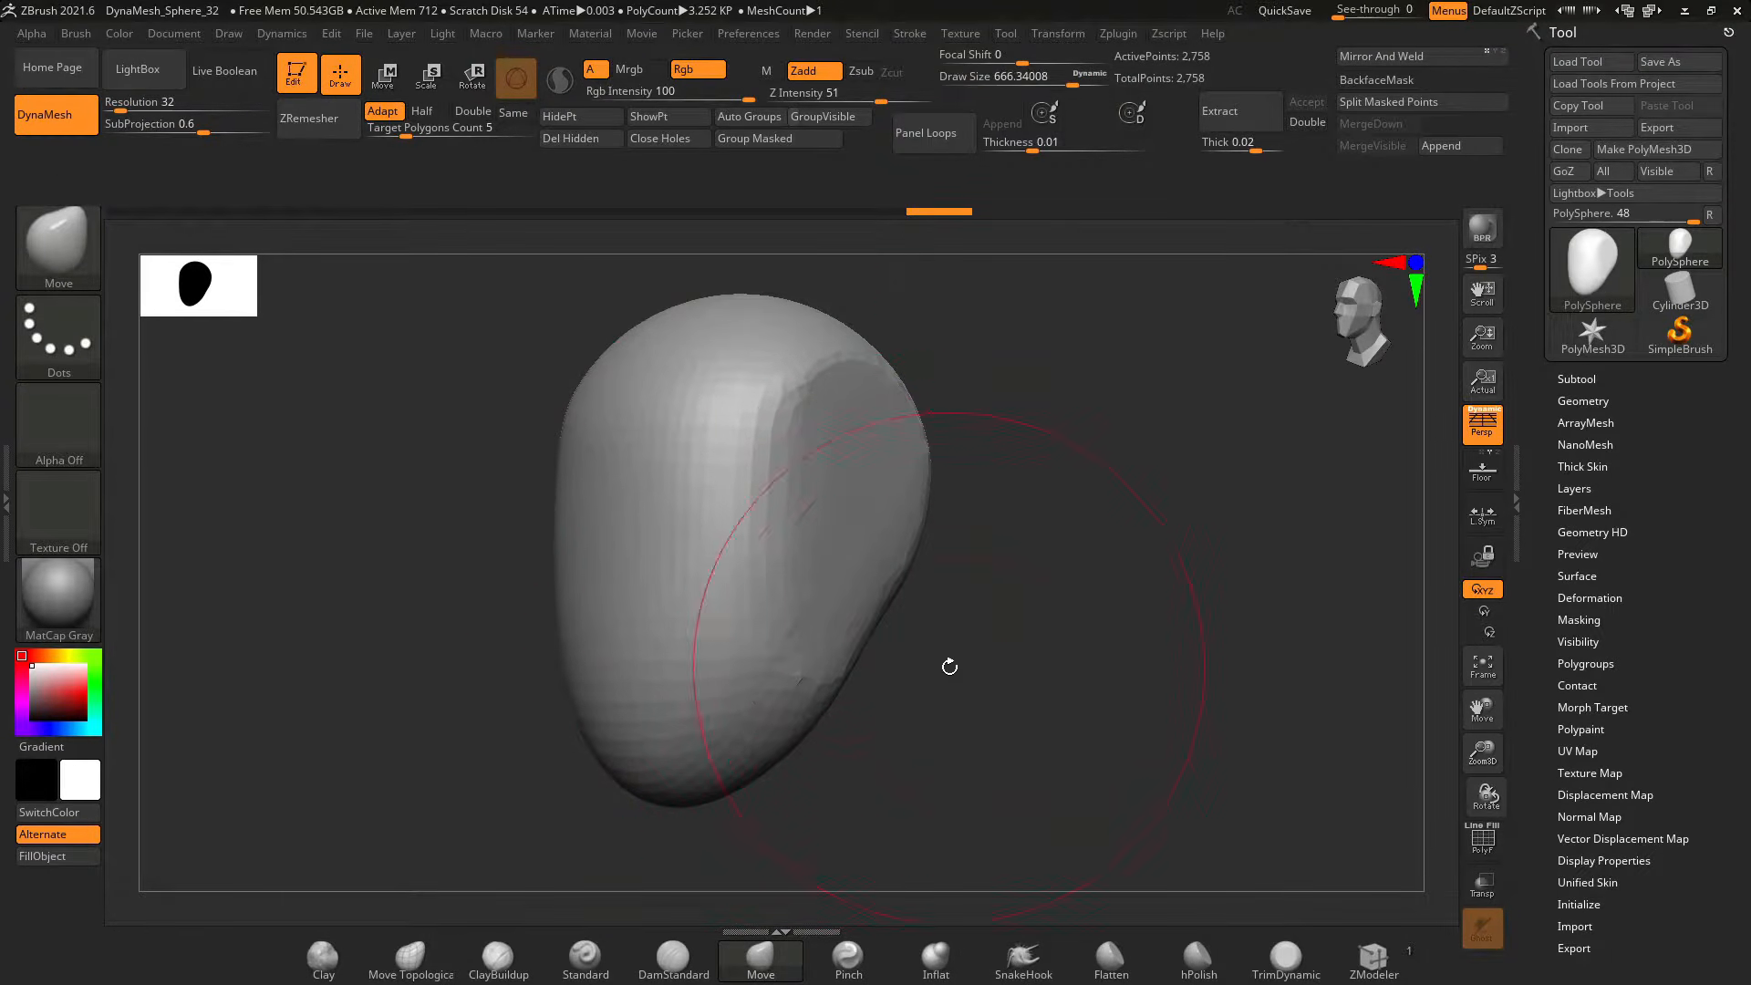
mouse_move(950, 665)
left_mouse_down()
mouse_move(922, 684)
mouse_move(797, 667)
left_mouse_up()
key("s")
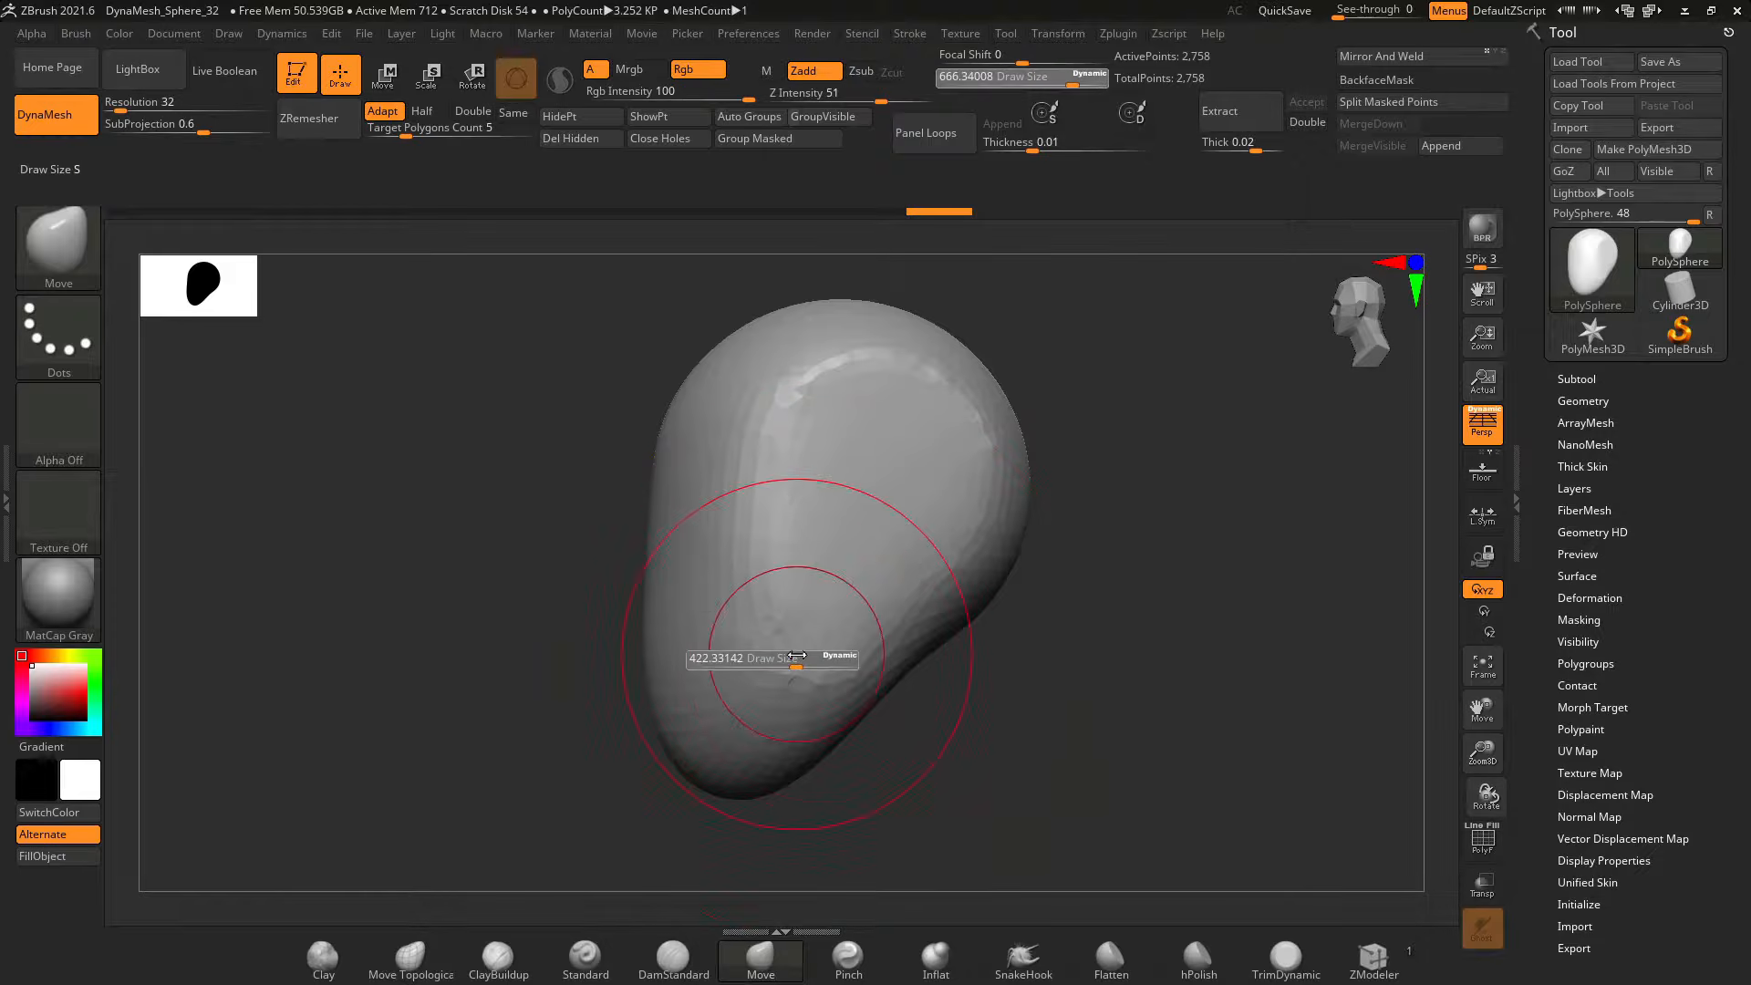
left_click_drag(1120, 581, 1021, 589)
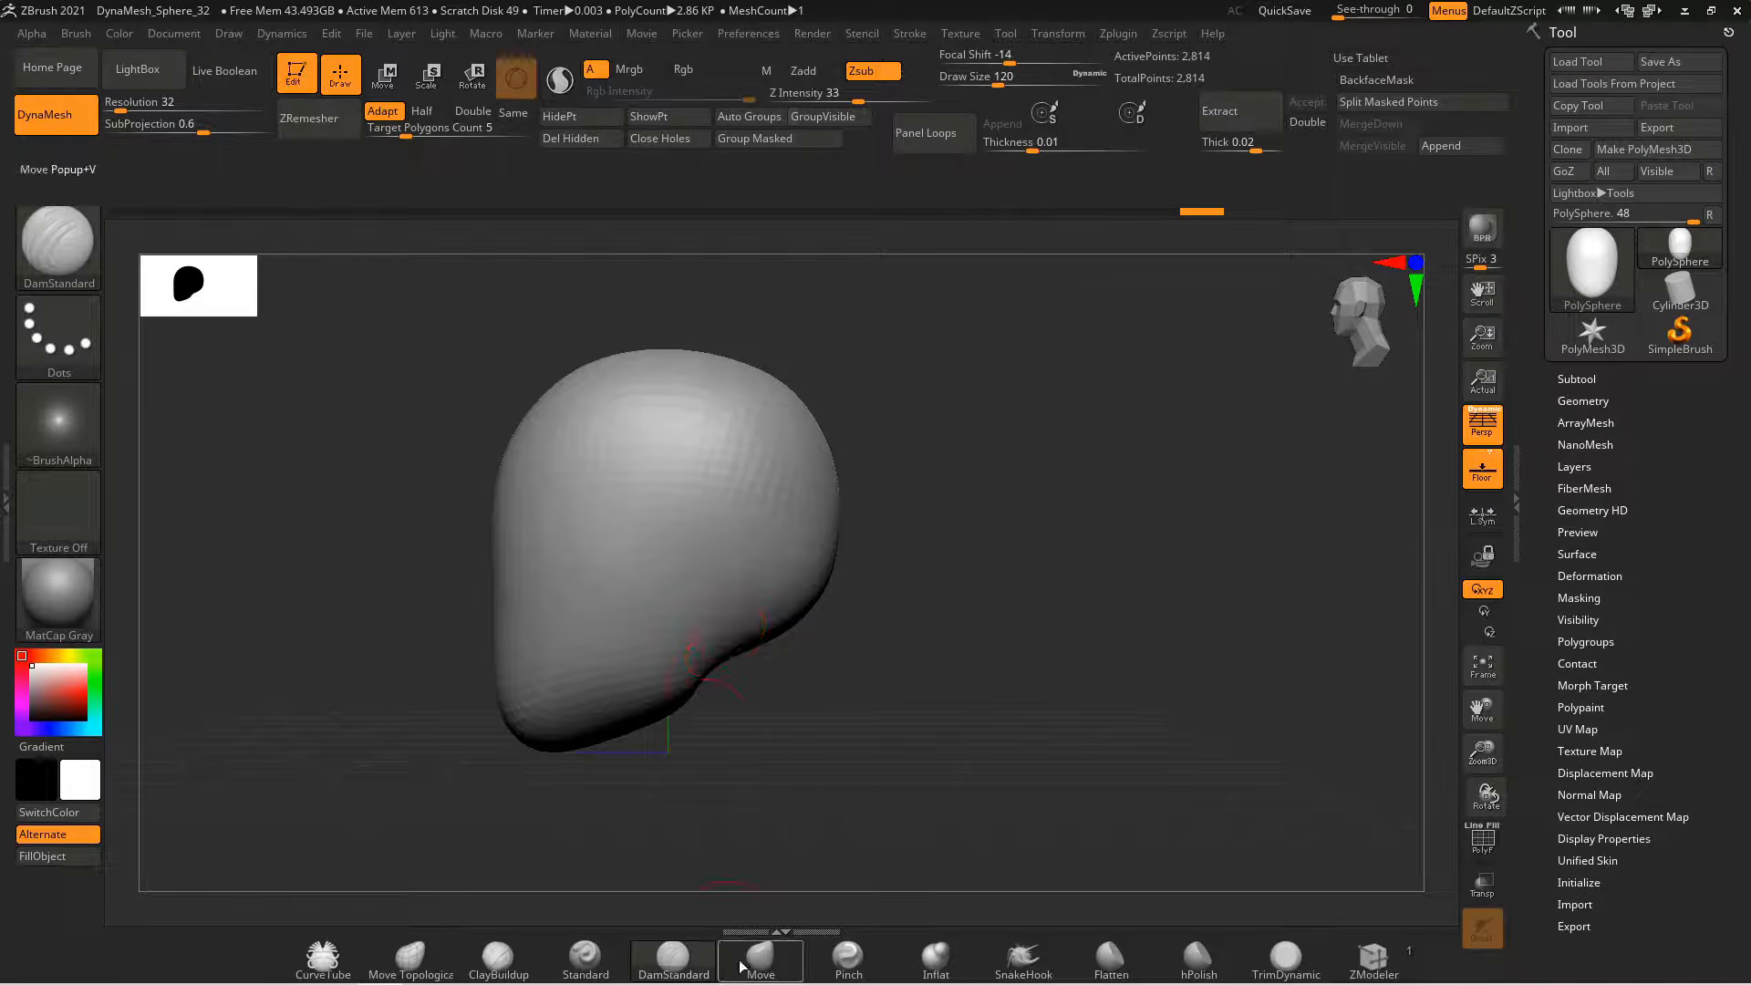
left_click(742, 966)
left_click_drag(816, 620, 749, 638)
Undo the last two strokes and carve a deep eye line across the face with the DamStandard brush at draw size 136
key("ctrl+z")
key("ctrl+z")
key("s")
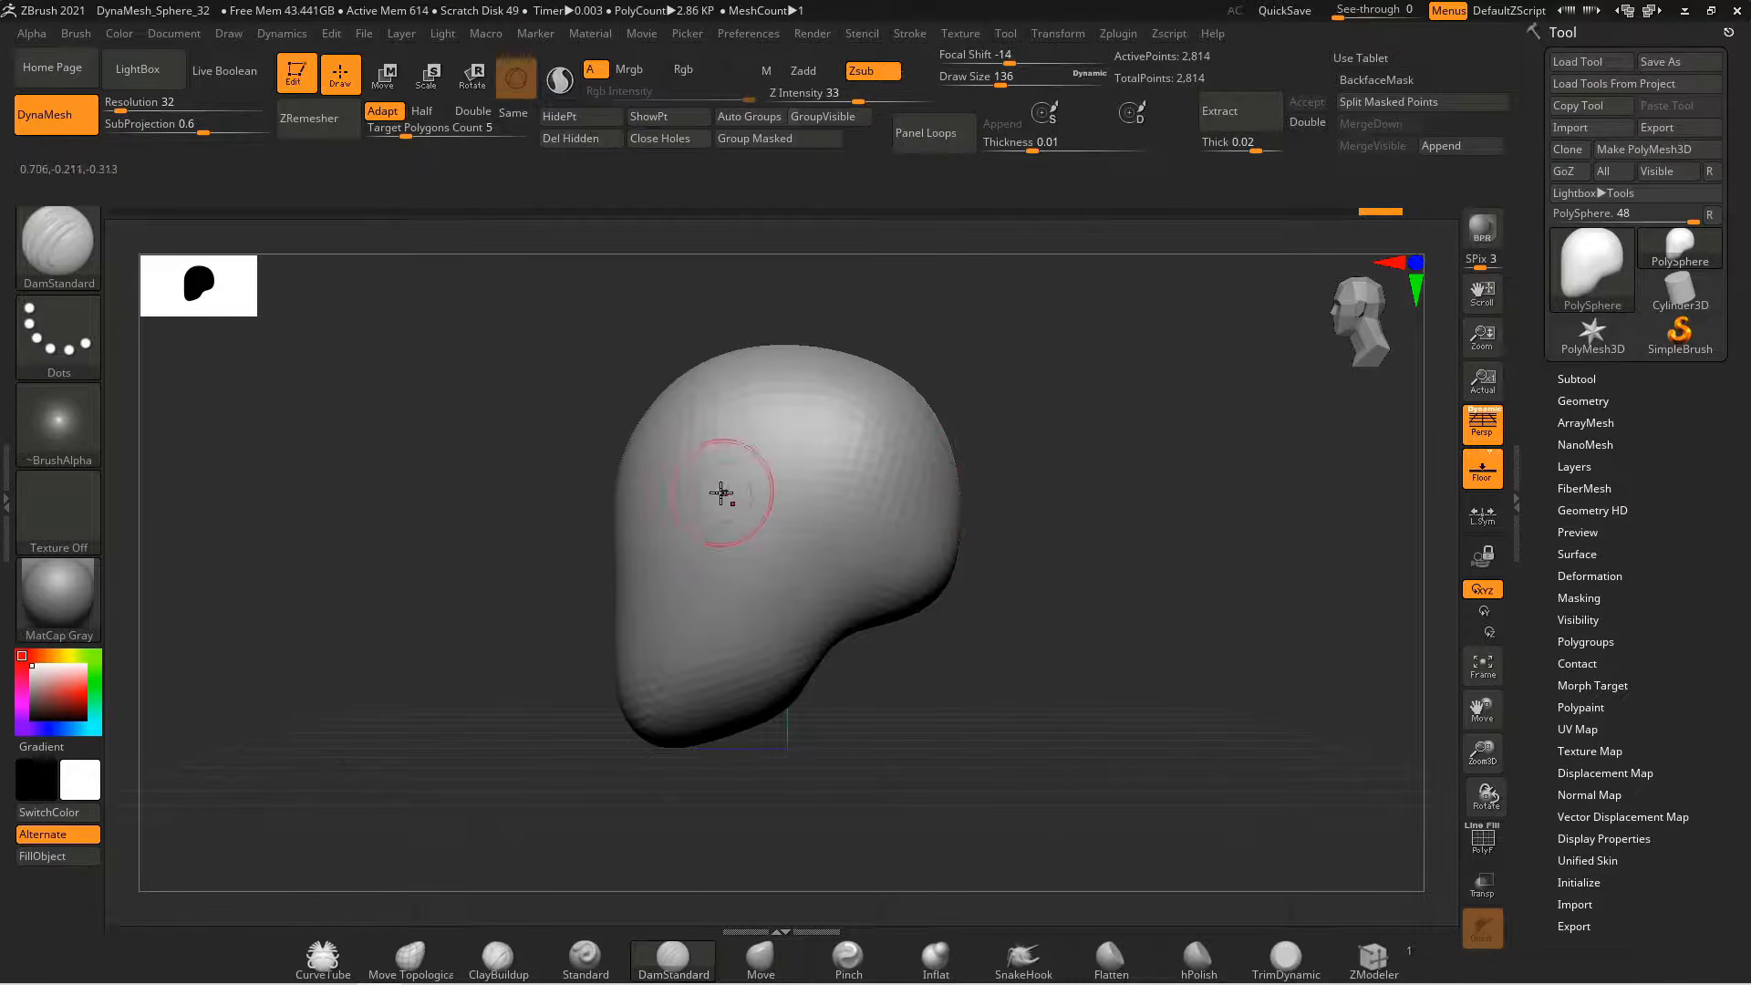
left_click_drag(694, 524, 620, 527)
mouse_move(547, 586)
left_mouse_down()
mouse_move(610, 585)
mouse_move(776, 522)
left_mouse_up()
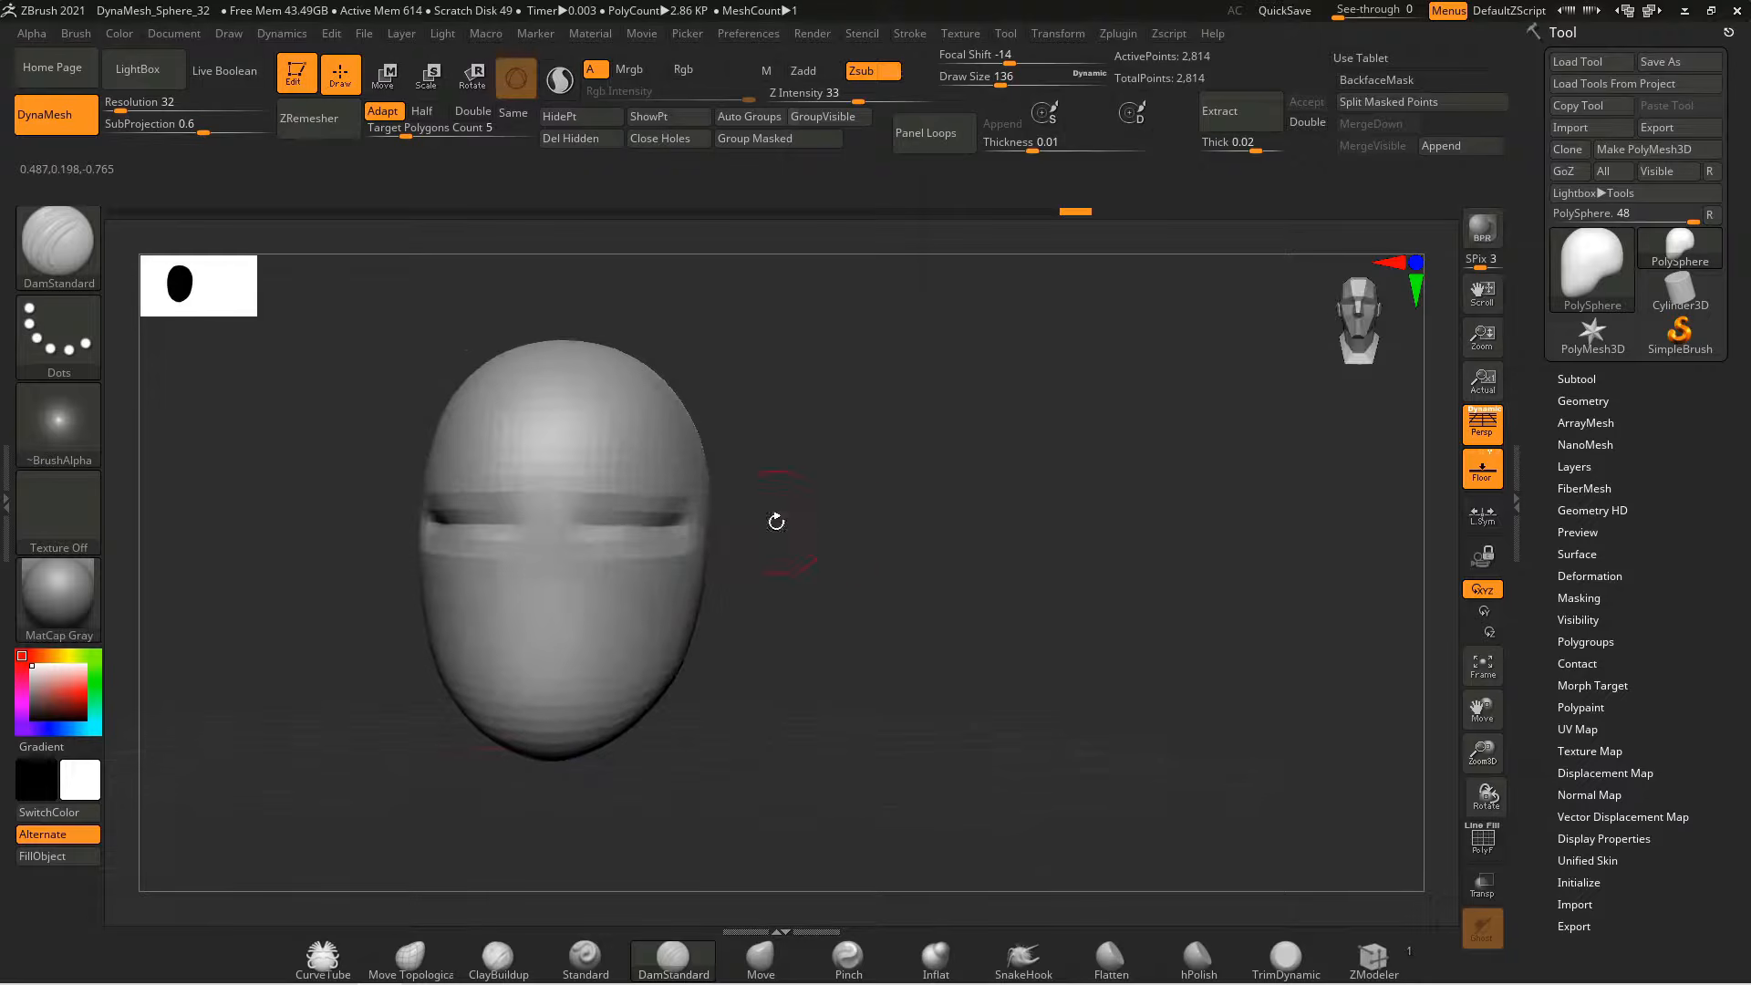
left_click_drag(535, 526, 686, 528)
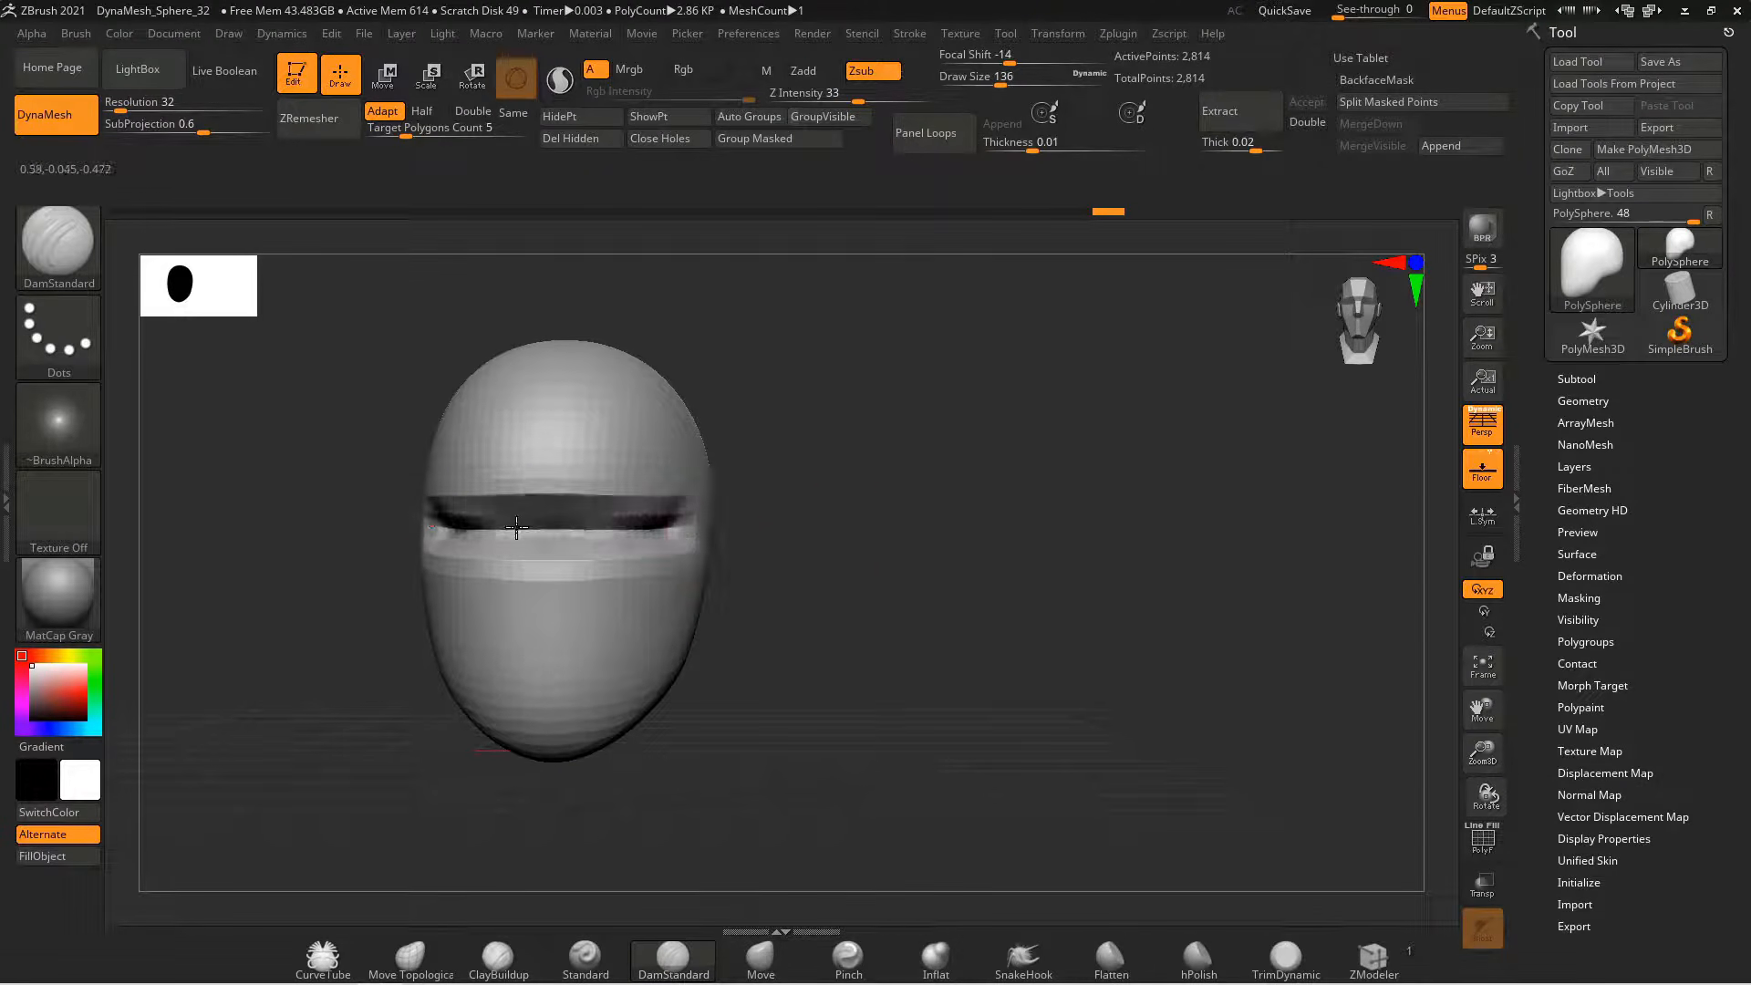
Carve vertical grooves beside the nose area and slanting cheek grooves below the eyes with DamStandard at draw size 90
left_click_drag(791, 555, 1040, 547)
left_click_drag(1056, 536, 994, 592, "ctrl")
left_click_drag(719, 468, 717, 470)
left_click_drag(500, 549, 581, 563)
left_click_drag(880, 609, 813, 596, "shift")
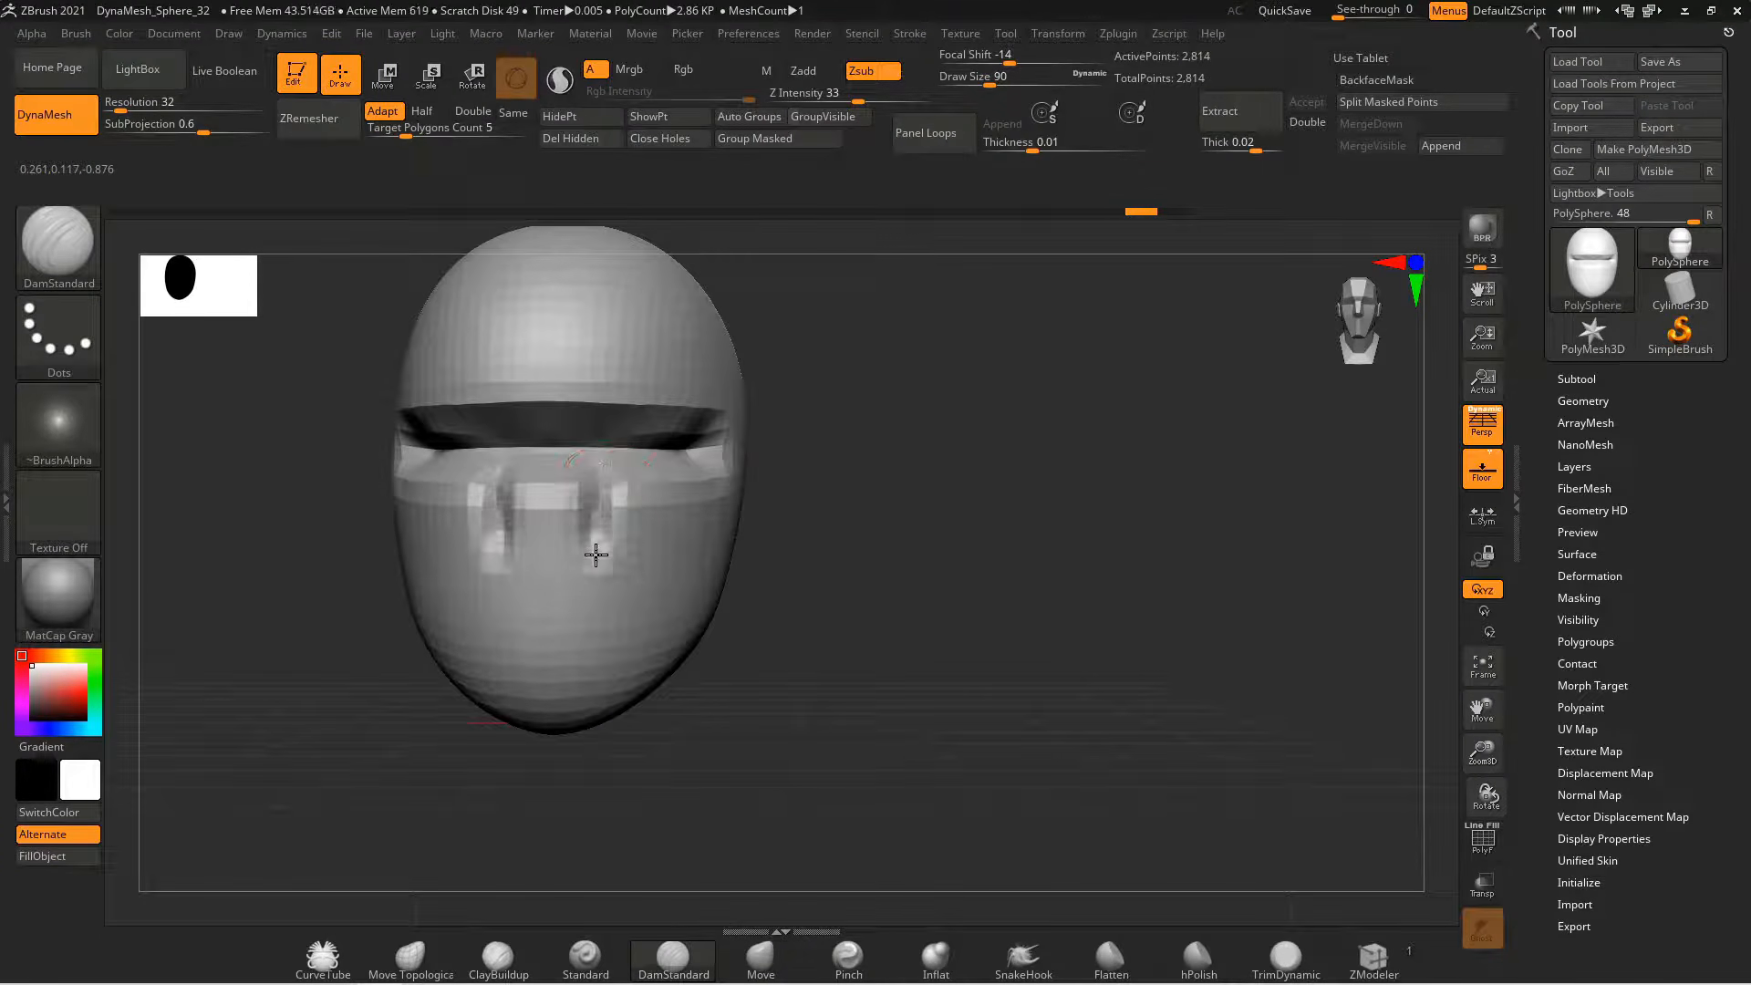
left_click_drag(824, 471, 684, 563)
left_click_drag(794, 547, 1021, 718)
Append a Sphere3D subtool and scale it down at the centre of the face
left_click(1441, 147)
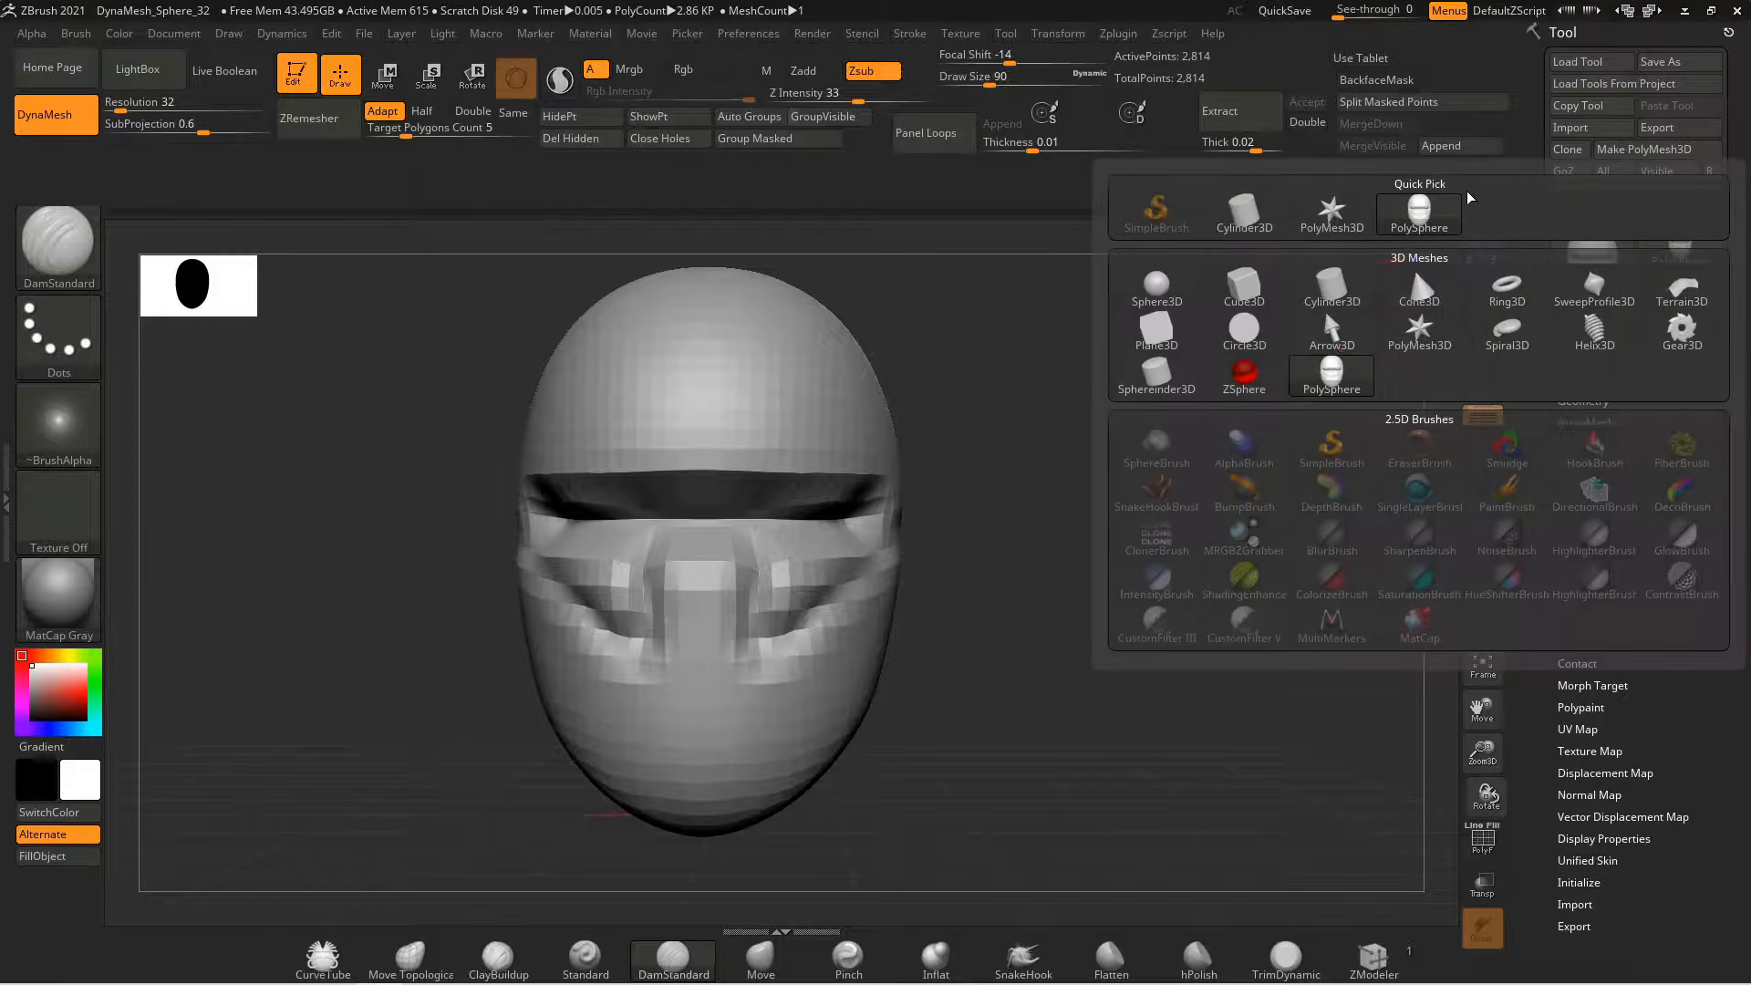
left_click(1157, 287)
left_click(938, 475, "alt")
key("w")
left_click_drag(711, 527, 677, 573)
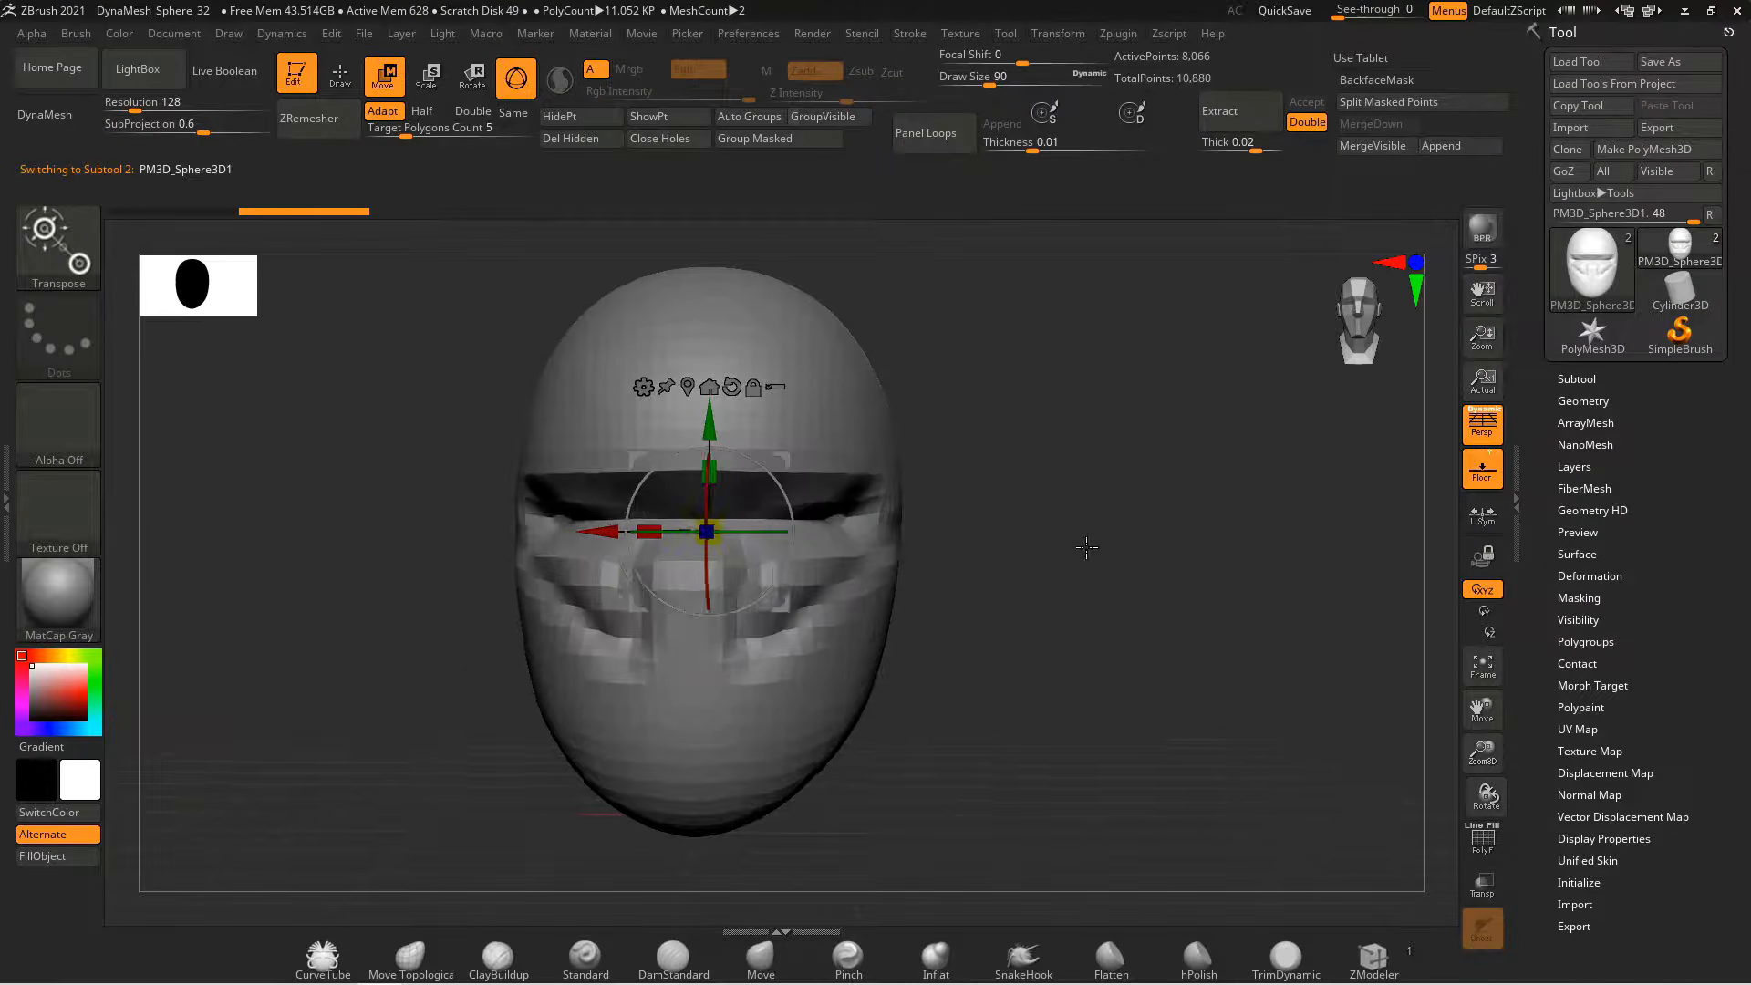
Move the small sphere out to the front of the face and stretch it vertically into a narrow nose bridge
left_click_drag(1086, 551, 898, 557, "shift")
left_click_drag(593, 532, 349, 538)
left_click_drag(477, 539, 329, 476)
left_click_drag(273, 497, 482, 539)
left_click_drag(479, 472, 489, 426)
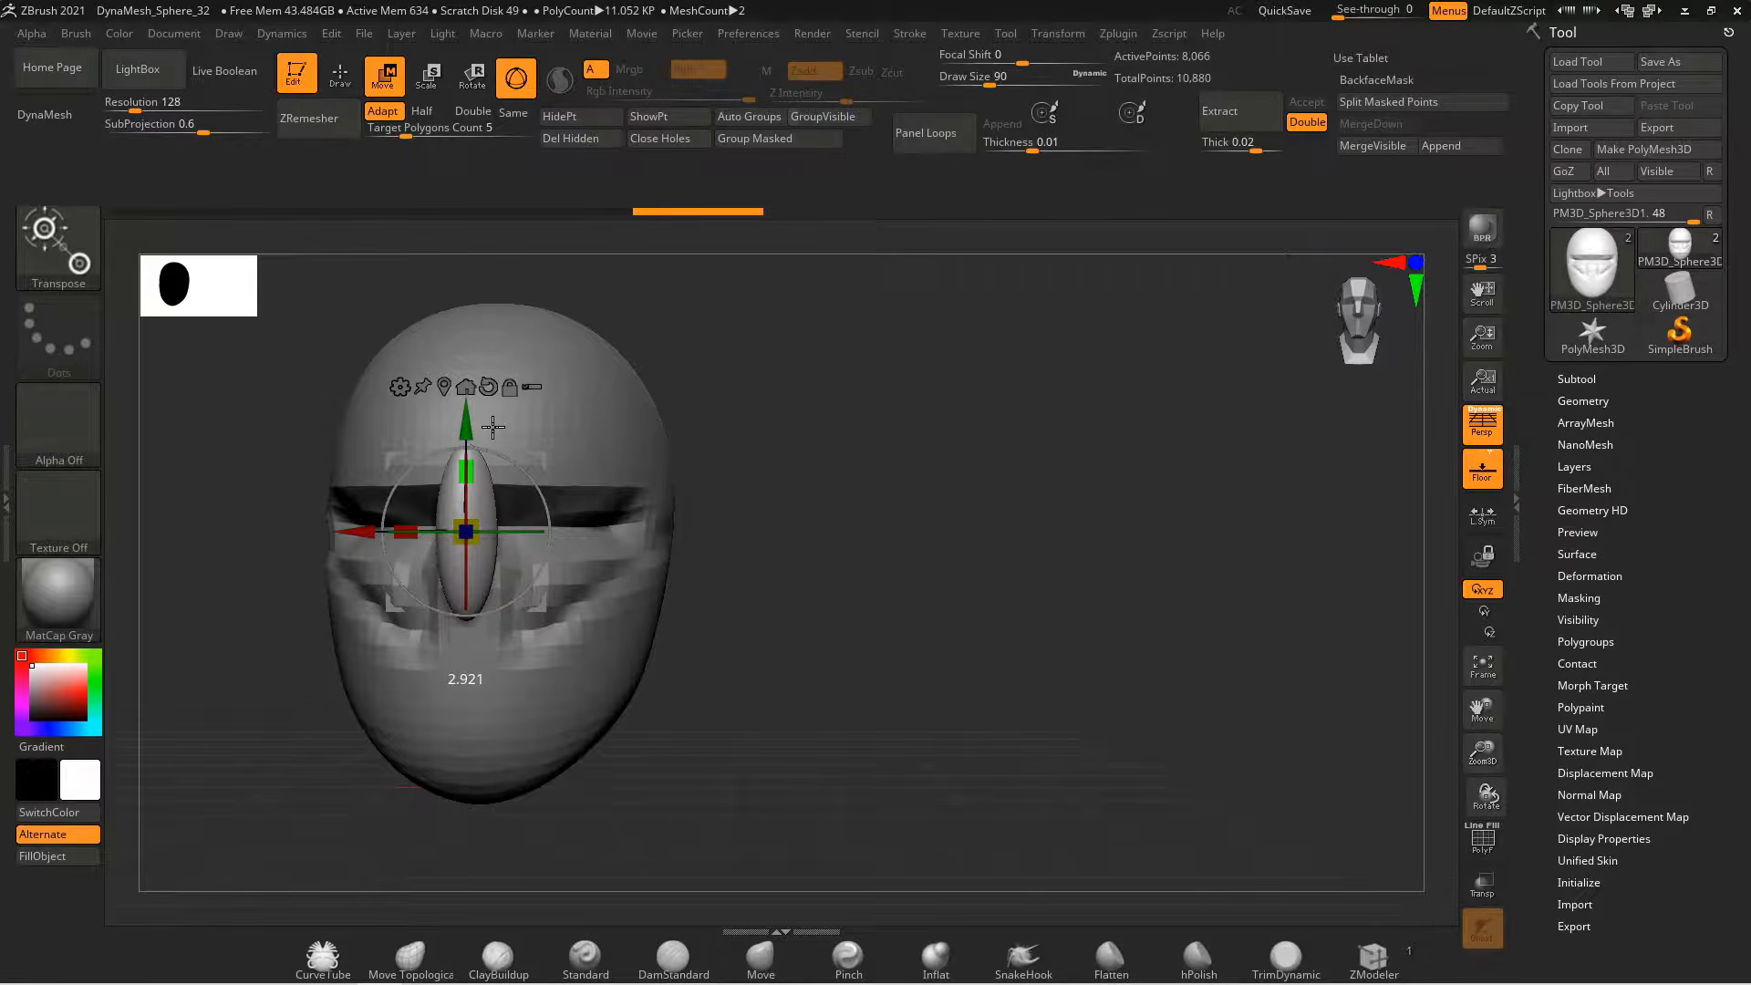
left_click_drag(729, 547, 912, 554, "shift")
left_click_drag(573, 532, 540, 533)
left_click_drag(495, 588, 505, 574)
mouse_move(670, 593)
left_mouse_down("alt")
mouse_move(687, 677)
mouse_move(1089, 680)
left_mouse_up("alt")
Switch to the Move brush at draw size 234 and turn on DynaMesh at resolution 128 for the nose bridge
key("q")
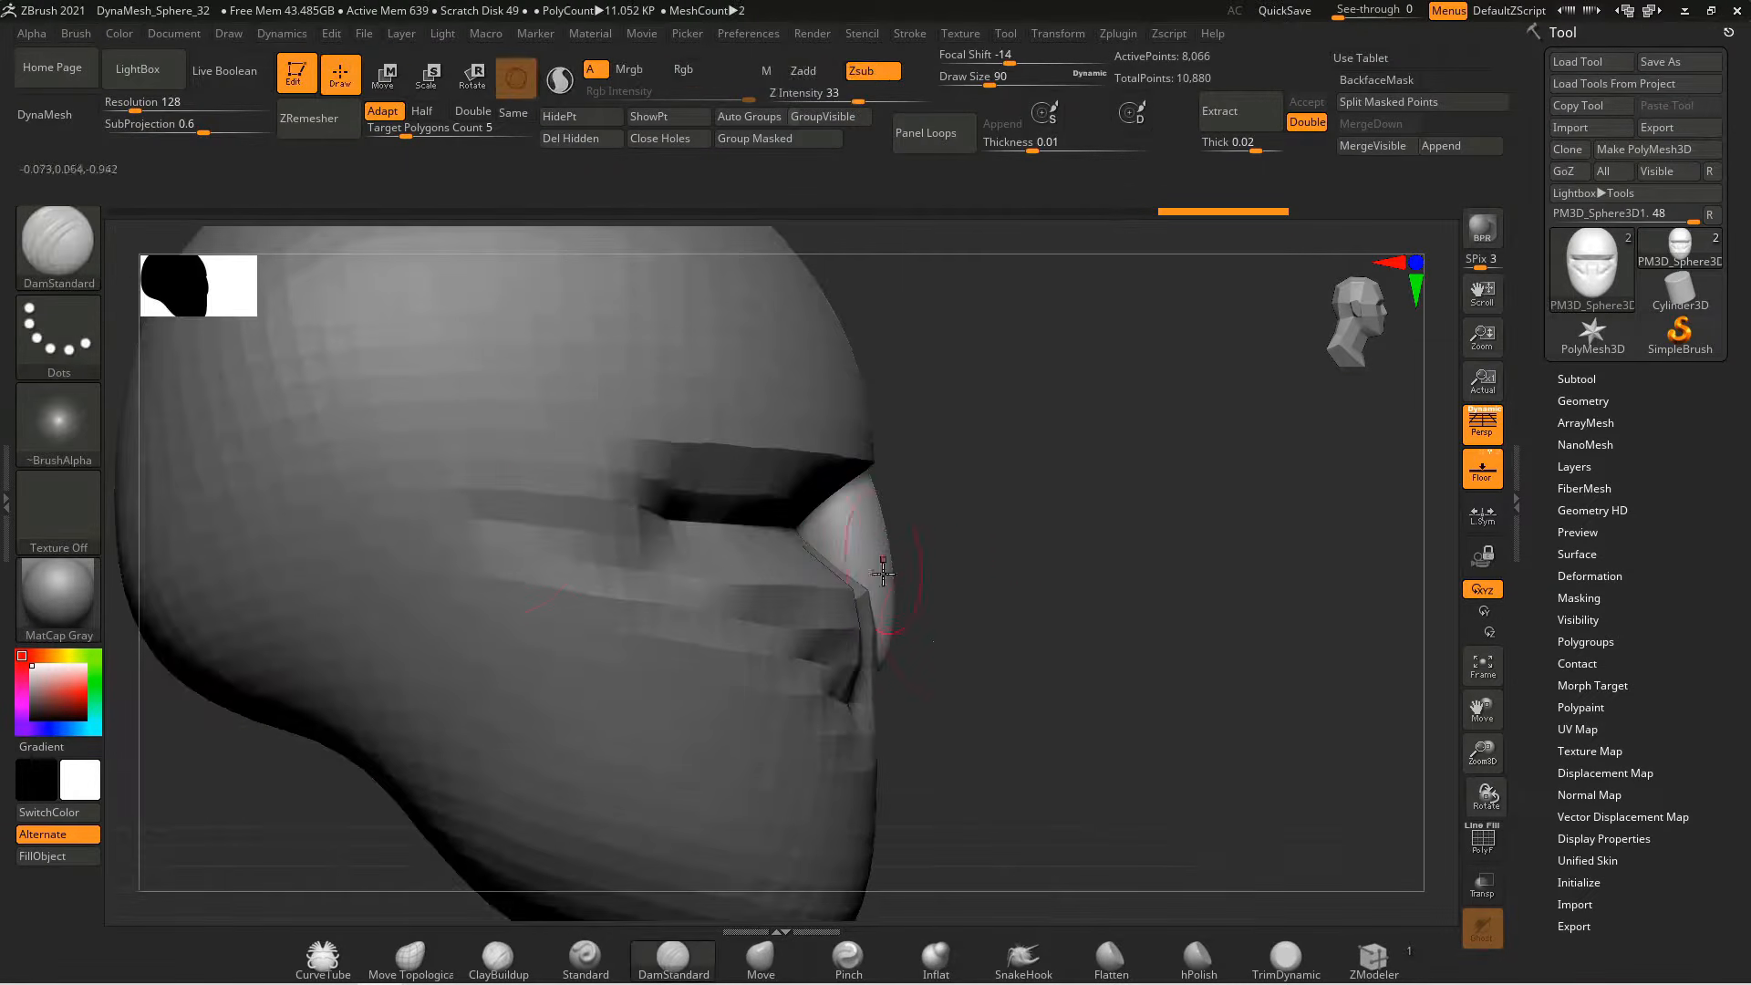
key("d")
left_click(1040, 436)
key("b")
key("m")
key("v")
key("s")
left_click_drag(906, 620, 928, 620)
left_click_drag(1094, 657, 994, 652)
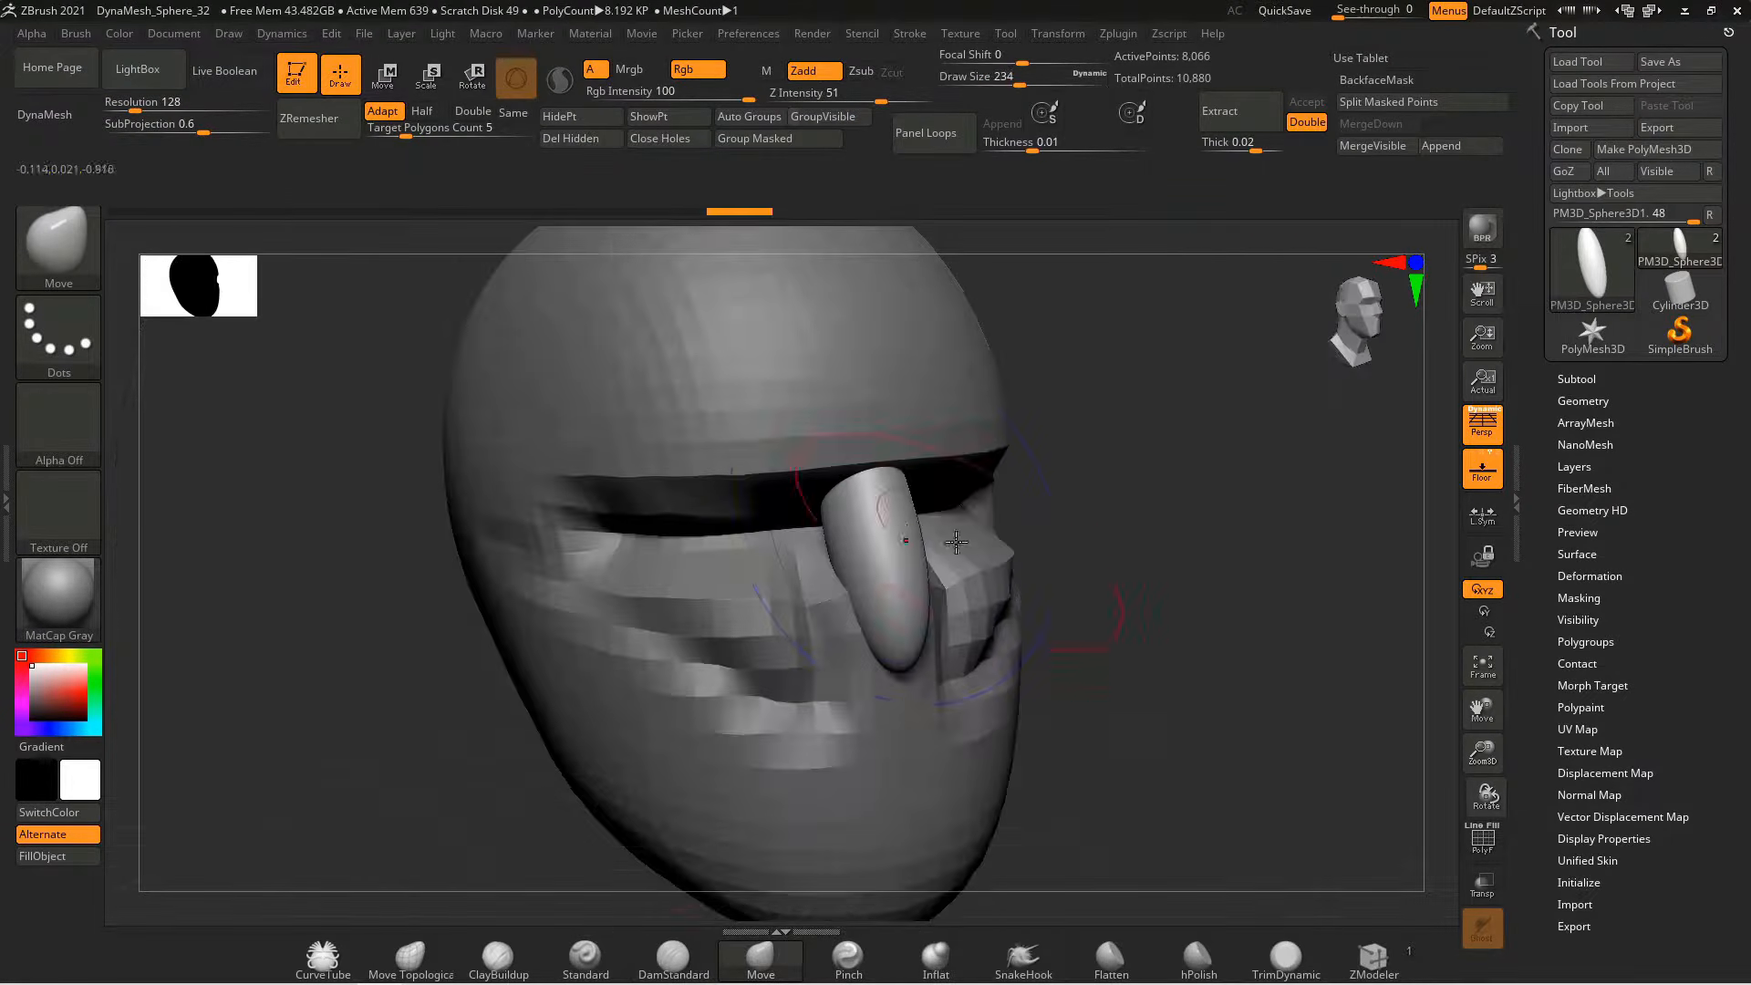
left_click_drag(1076, 730, 876, 638)
left_click(61, 122)
Reshape the nose bridge from the side and front with the Move brush, reduce its size to 154 and smooth the form
left_click_drag(693, 593, 995, 659, "shift")
left_click_drag(889, 556, 877, 563)
left_click_drag(899, 662, 905, 676)
mouse_move(1323, 583)
left_mouse_down("shift")
mouse_move(1186, 549)
mouse_move(931, 583)
left_mouse_up("shift")
key("s")
left_click_drag(702, 511, 670, 524)
left_click_drag(675, 566, 659, 684, "shift")
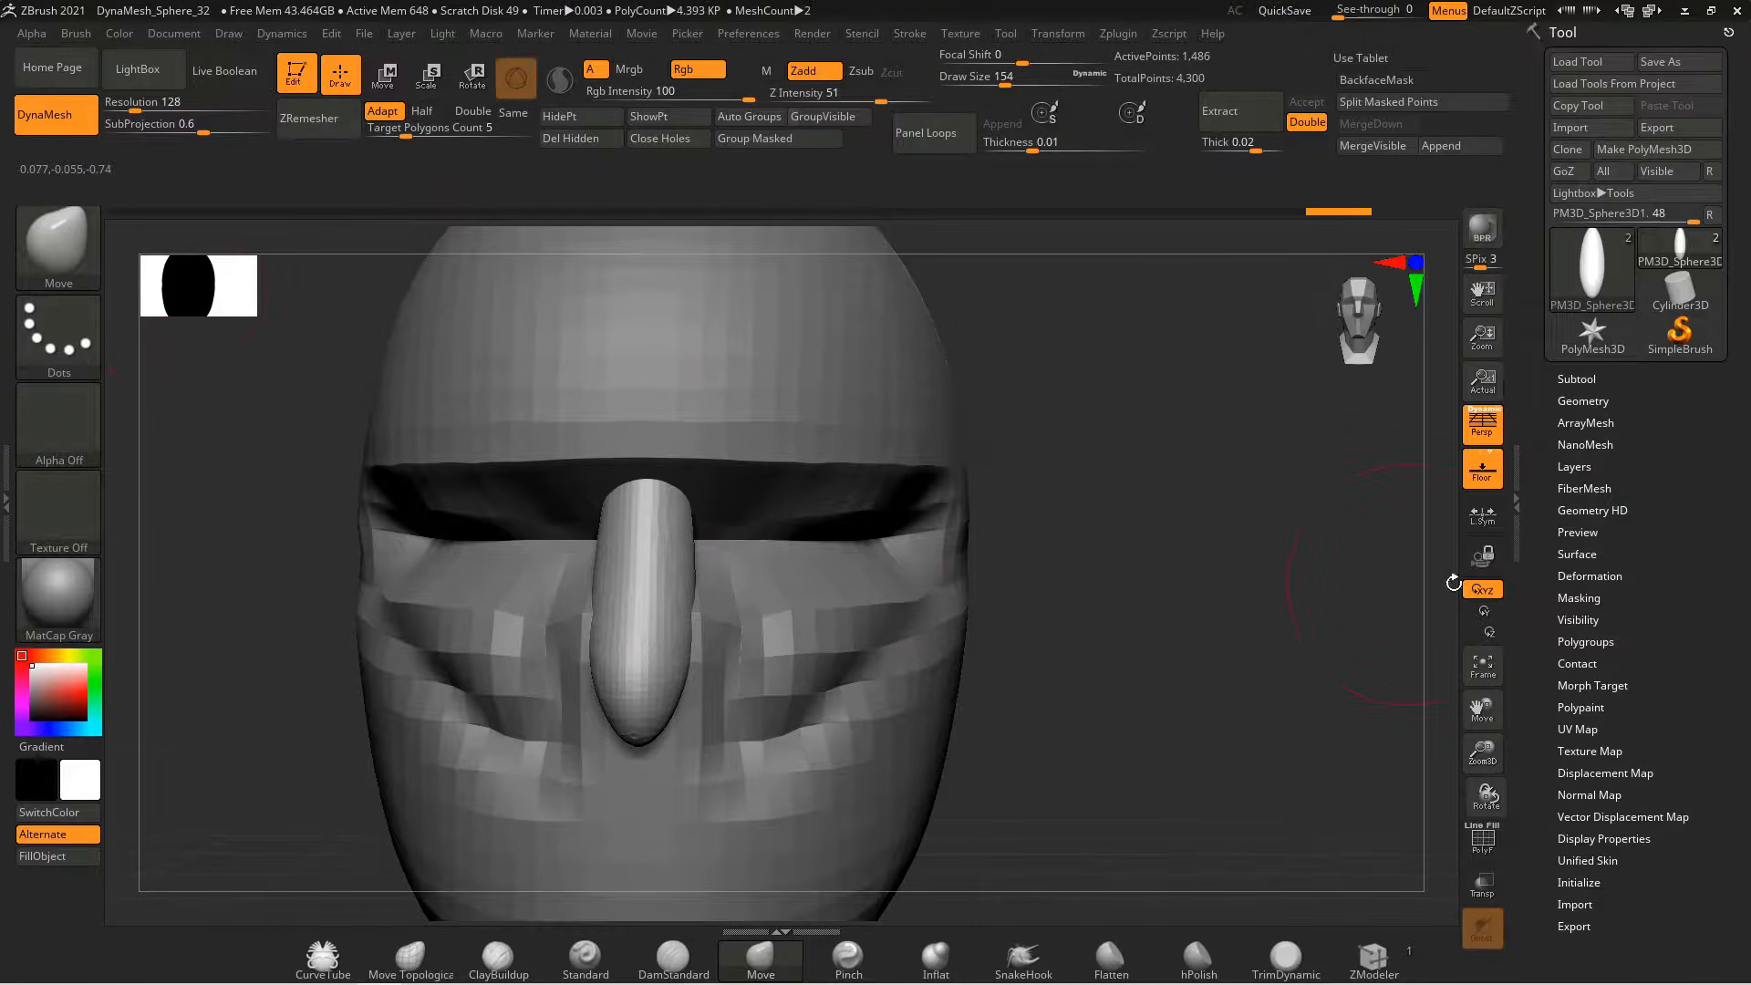
Mirror and weld the nose bridge, and smooth its upper part
left_click(1583, 401)
left_click(1594, 771)
left_click(1594, 835)
left_click_drag(1036, 727, 1122, 575, "alt")
left_click_drag(725, 346, 693, 447, "shift")
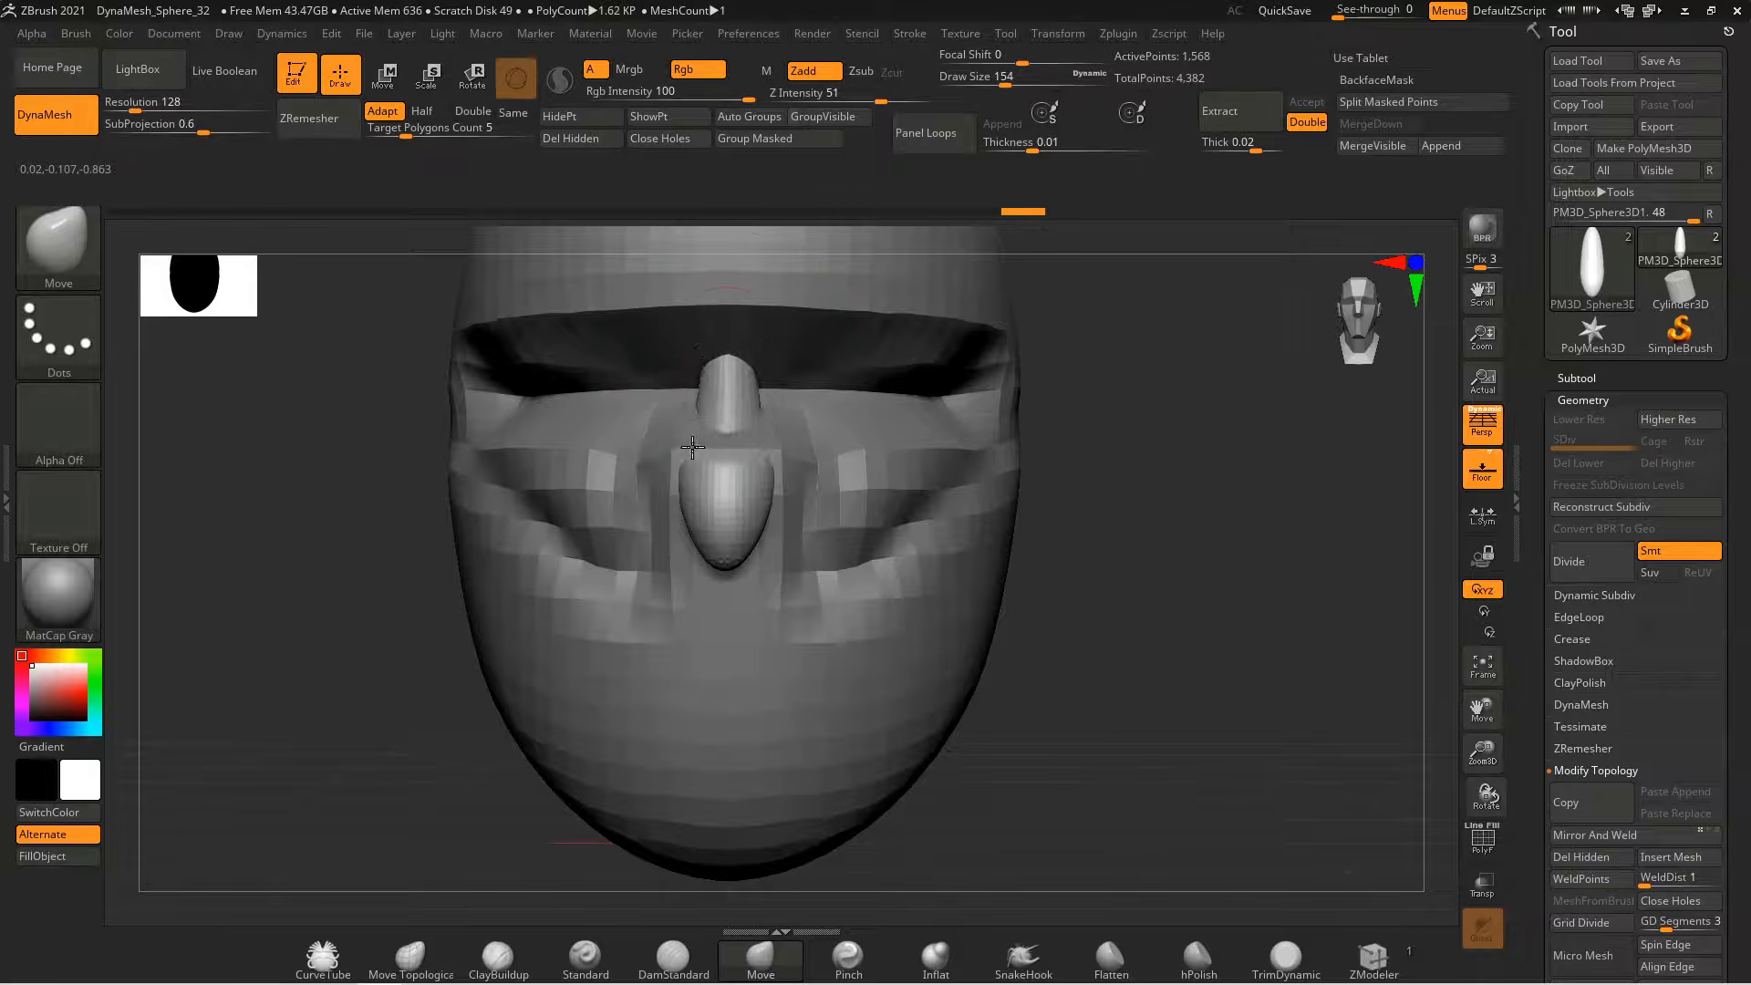
Pull the nose bridge forward in side view and refine its tip with the Move brush
left_click_drag(1140, 592, 1277, 593, "shift")
left_click_drag(729, 388, 757, 374)
left_click_drag(761, 469, 782, 457)
left_click_drag(795, 552, 783, 524)
left_click_drag(1322, 639, 1186, 666, "shift")
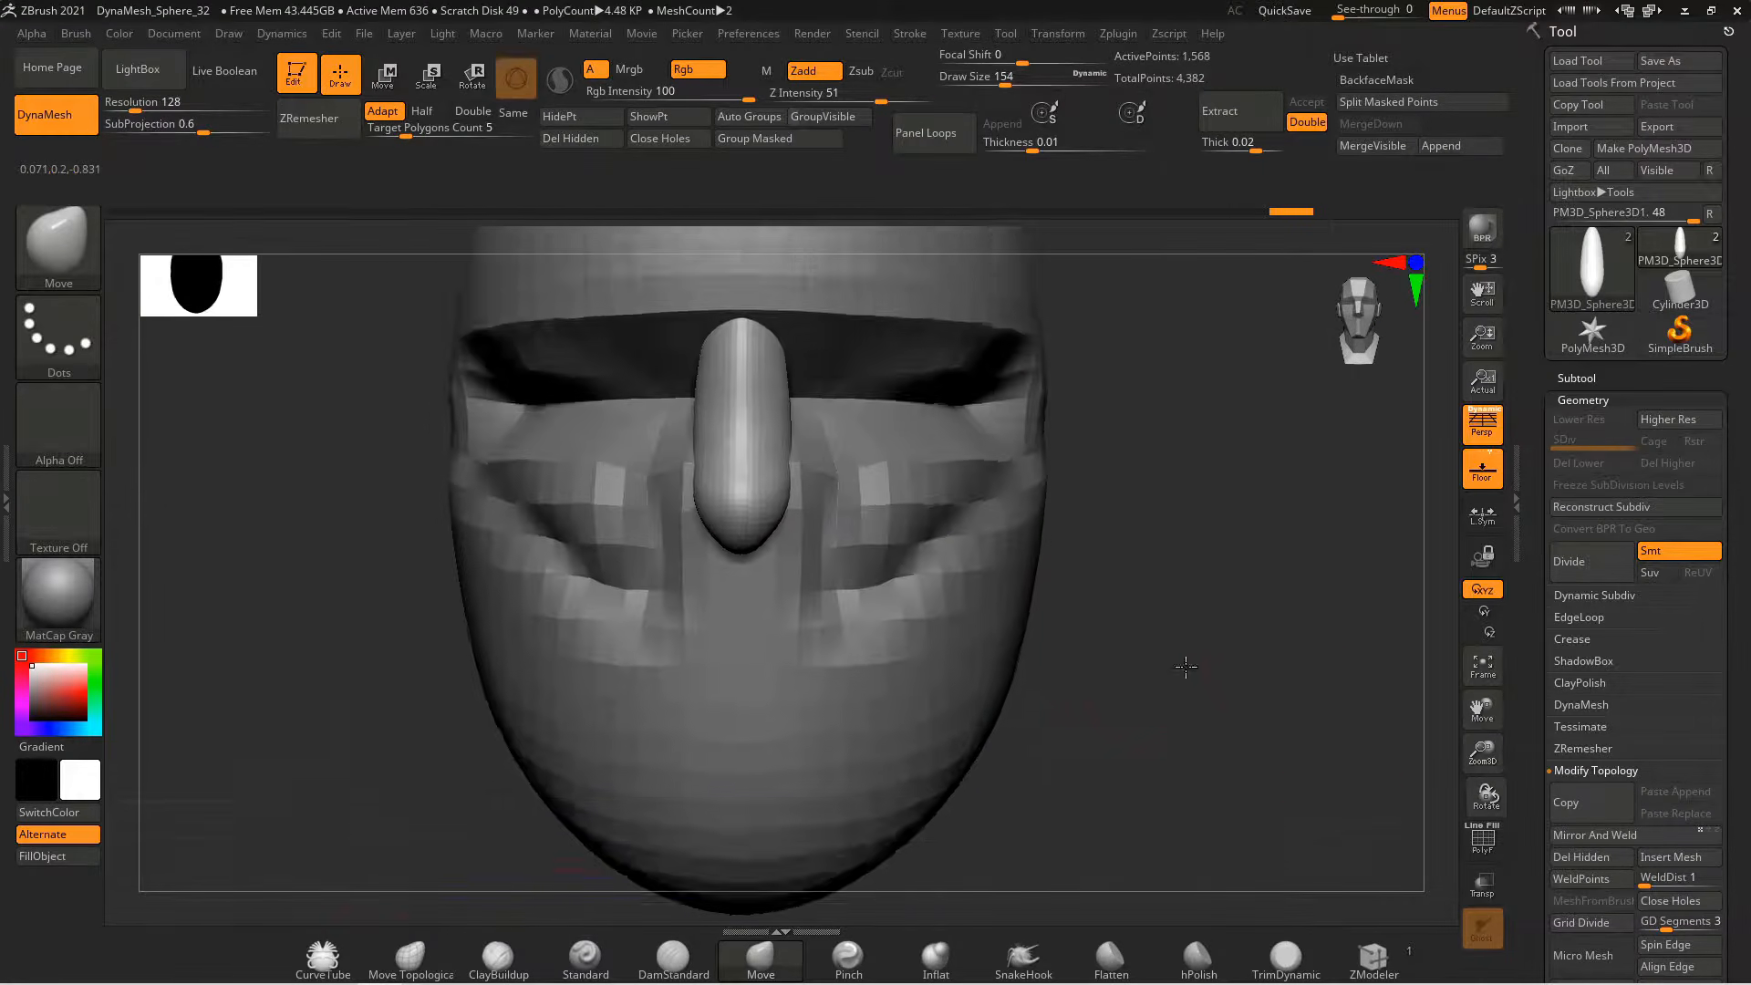
Duplicate the nose bridge and scale and position the copy at its lower end as a rounded nose tip
left_click(1577, 379)
left_click(1577, 647)
left_click(1644, 166)
key("w")
left_click_drag(727, 672, 703, 675)
left_click_drag(727, 575, 727, 715)
left_click_drag(1140, 547, 1016, 658)
left_click_drag(896, 622, 1020, 603)
left_click_drag(1029, 670, 1014, 629)
left_click_drag(1022, 604, 912, 613)
left_click_drag(1085, 679, 899, 698)
Duplicate the nose tip, then shrink the copy and place it at one side of the tip as a nostril wing
left_click(1577, 646)
left_click(1645, 210)
left_click_drag(723, 651, 790, 650)
key("ctrl+z")
left_click_drag(816, 577, 976, 570)
left_click_drag(902, 641, 877, 657)
left_click_drag(976, 570, 929, 574)
Mirror the nostril wing to the other side of the nose with SubTool Master
left_click(1118, 34)
left_click(1177, 352)
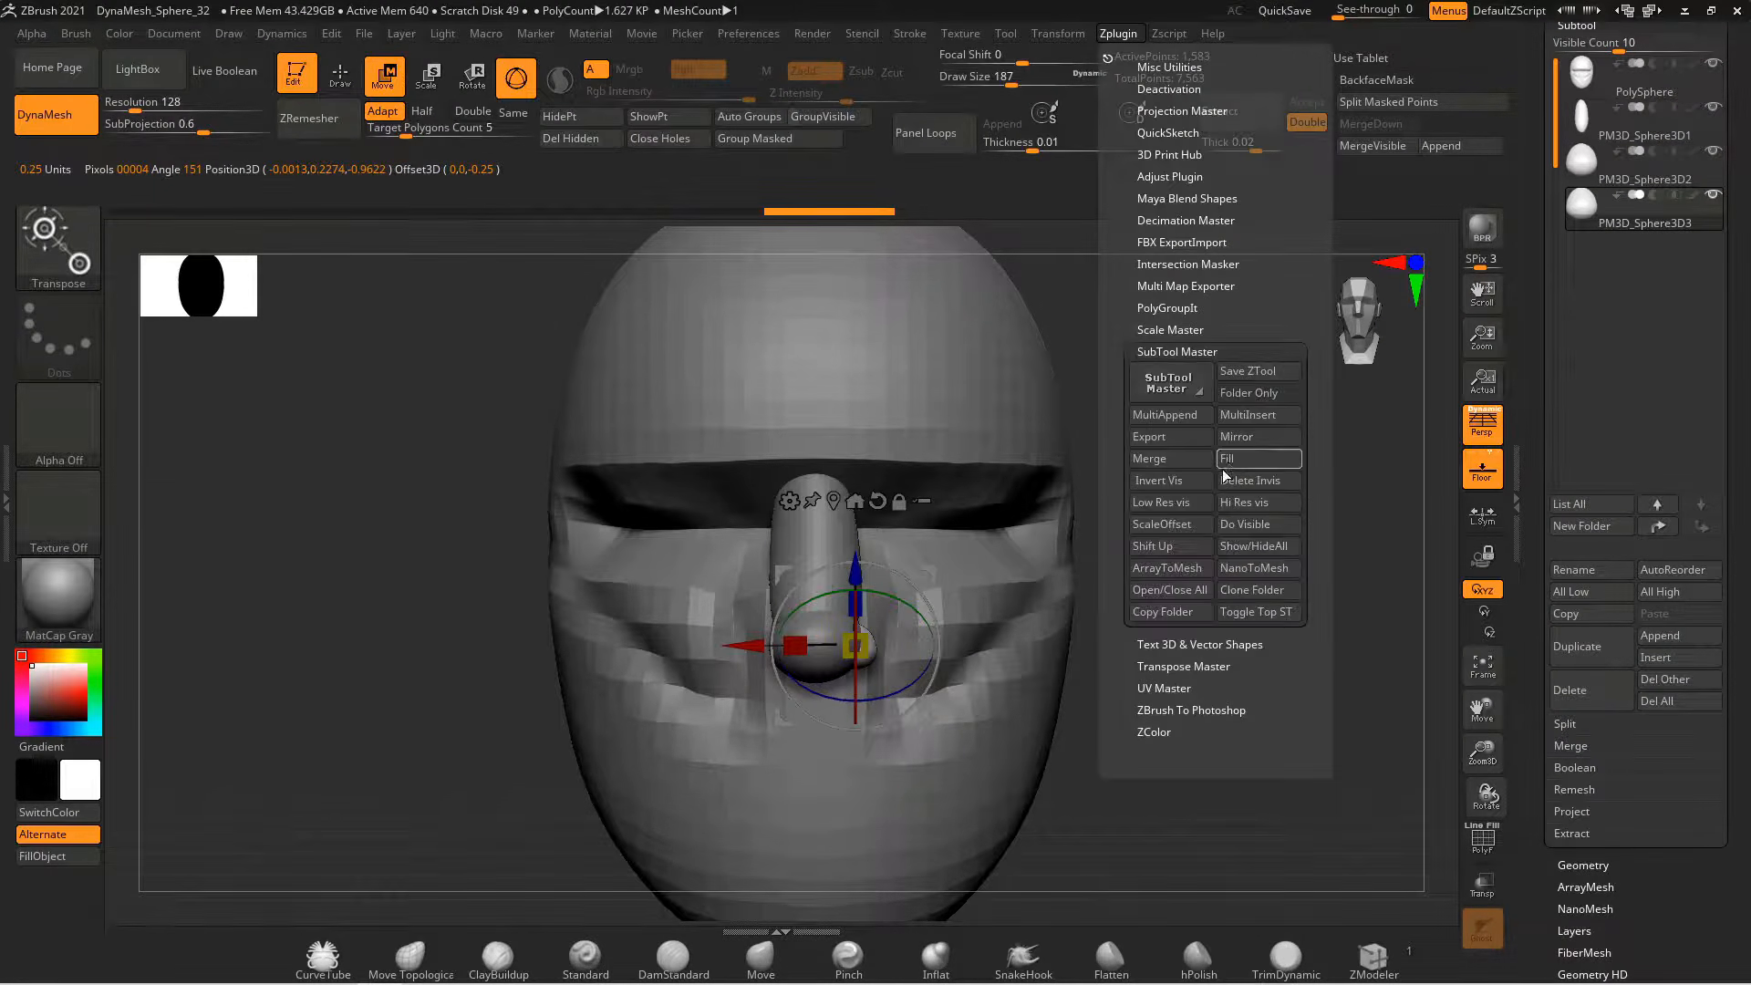
left_click(1239, 437)
left_click(812, 479)
Shape both nostril wings around the nose tip with the Move brush at draw size 77
mouse_move(438, 593)
left_mouse_down()
mouse_move(974, 571)
mouse_move(602, 620)
left_mouse_up()
left_click(759, 958)
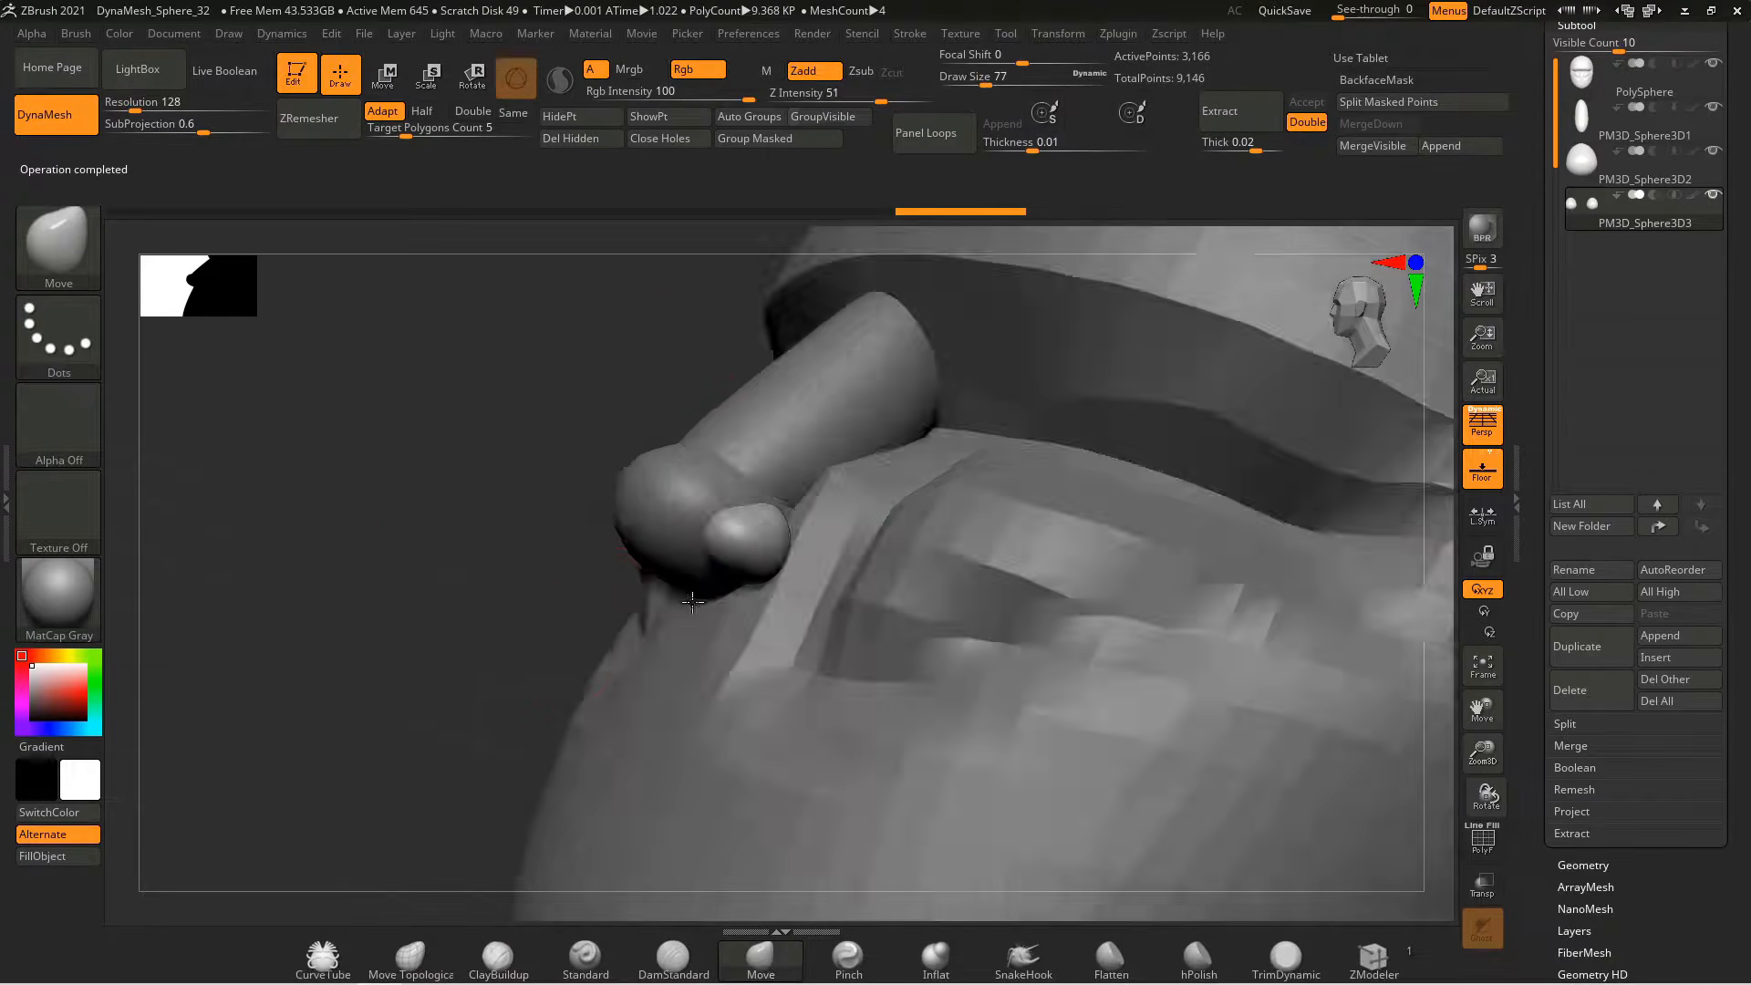
left_click_drag(438, 593, 539, 548)
left_click_drag(766, 551, 749, 533)
left_click_drag(539, 504, 1003, 493)
left_click_drag(703, 497, 716, 470)
left_click_drag(1021, 548, 967, 456)
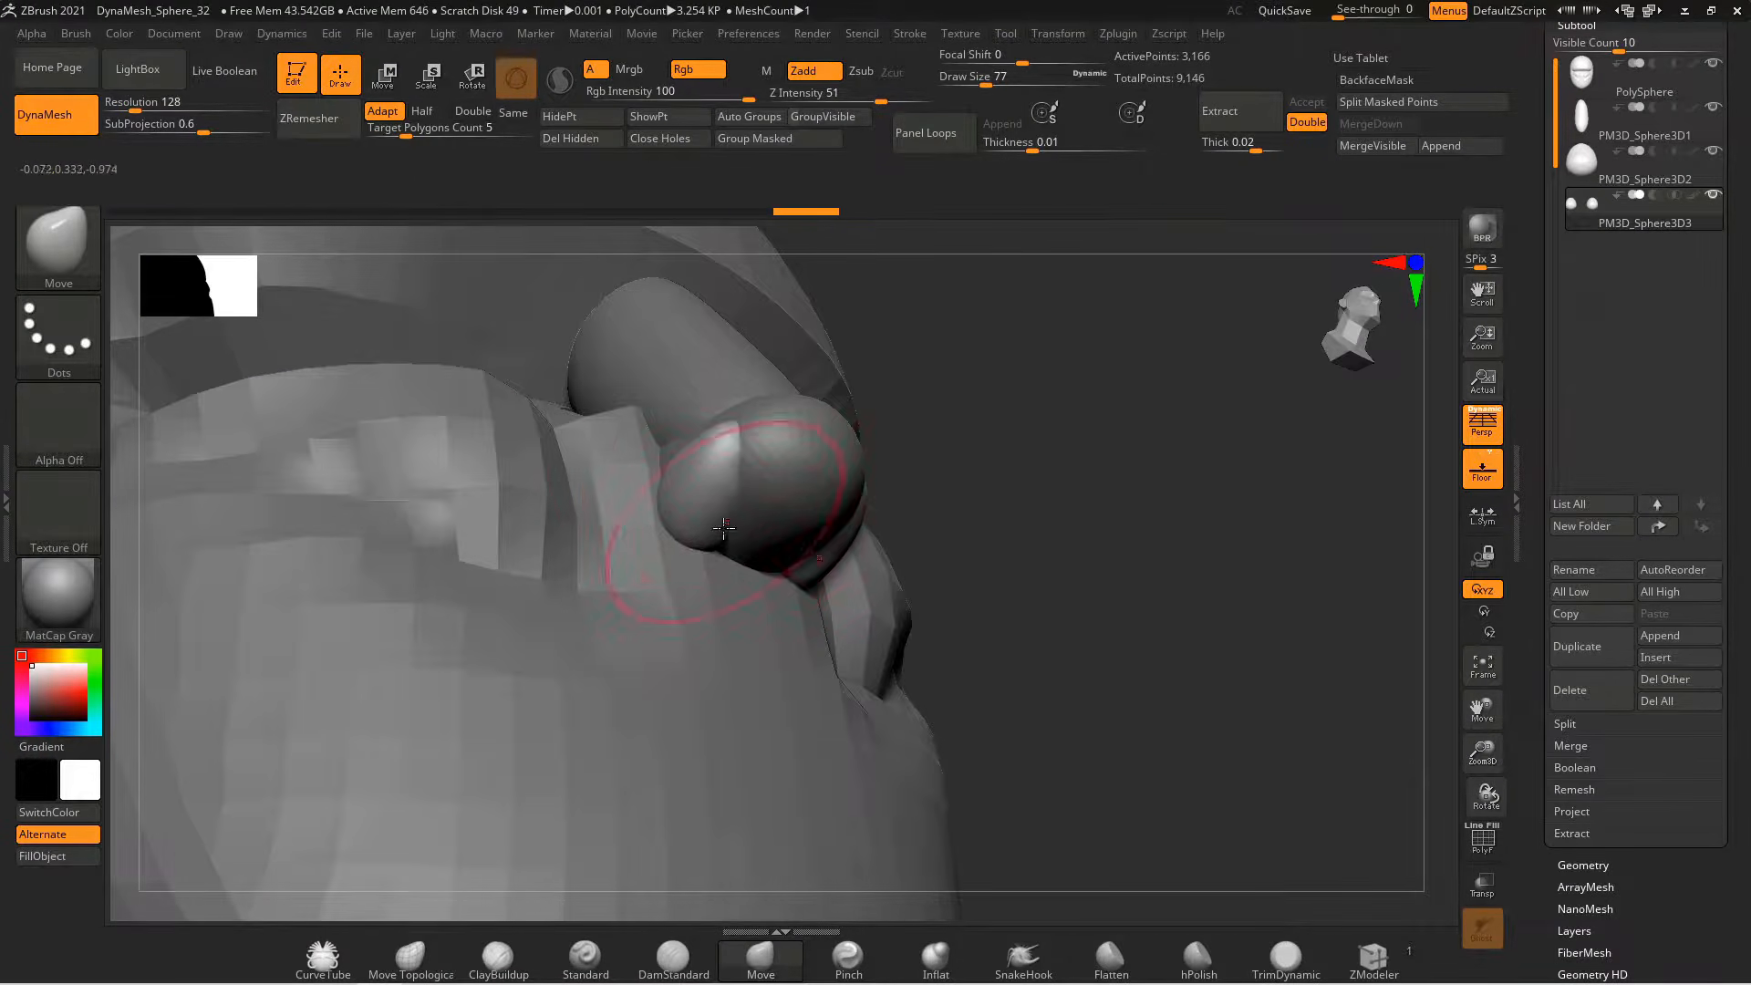
Select the nose bridge piece and push its sides inward with the Move brush
left_click(773, 438, "alt")
mouse_move(1021, 510)
left_mouse_down("shift")
mouse_move(1095, 591)
mouse_move(1076, 538)
left_mouse_up("shift")
left_click(430, 606, "alt")
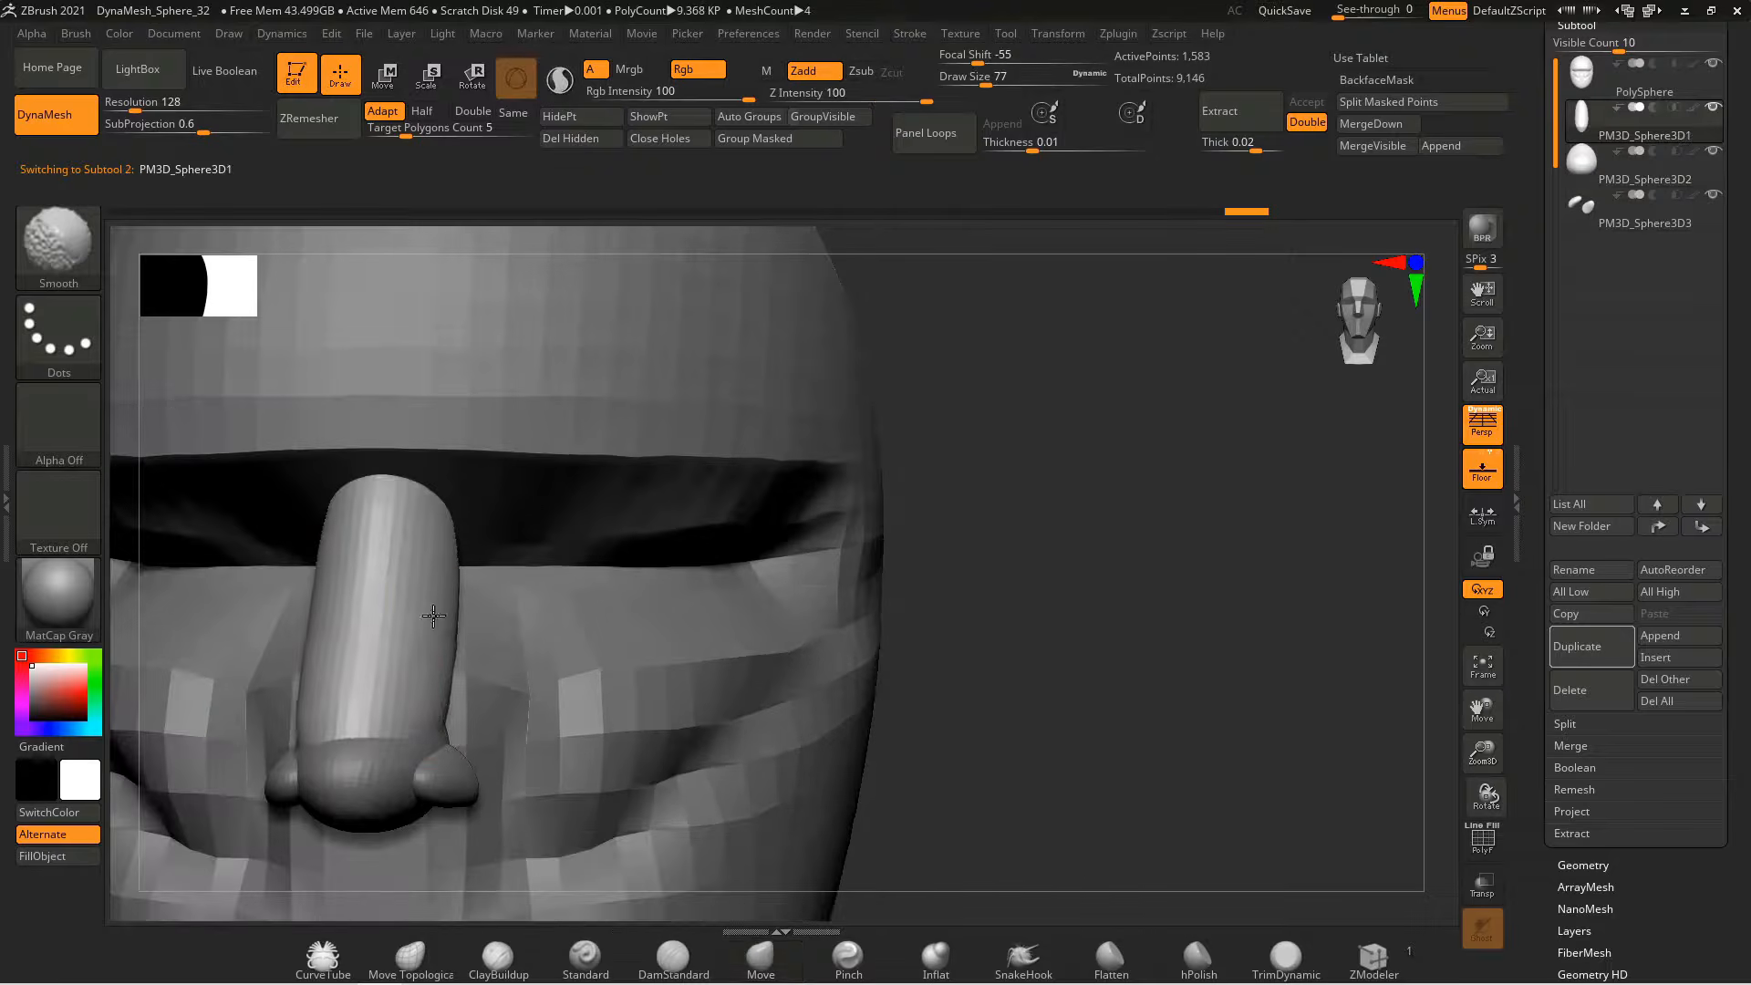
left_click_drag(447, 607, 424, 630)
left_click_drag(921, 679, 839, 566)
Select the nostril wings and nose tip in turn and refine how they meet with small Move brush strokes
left_click(538, 701, "alt")
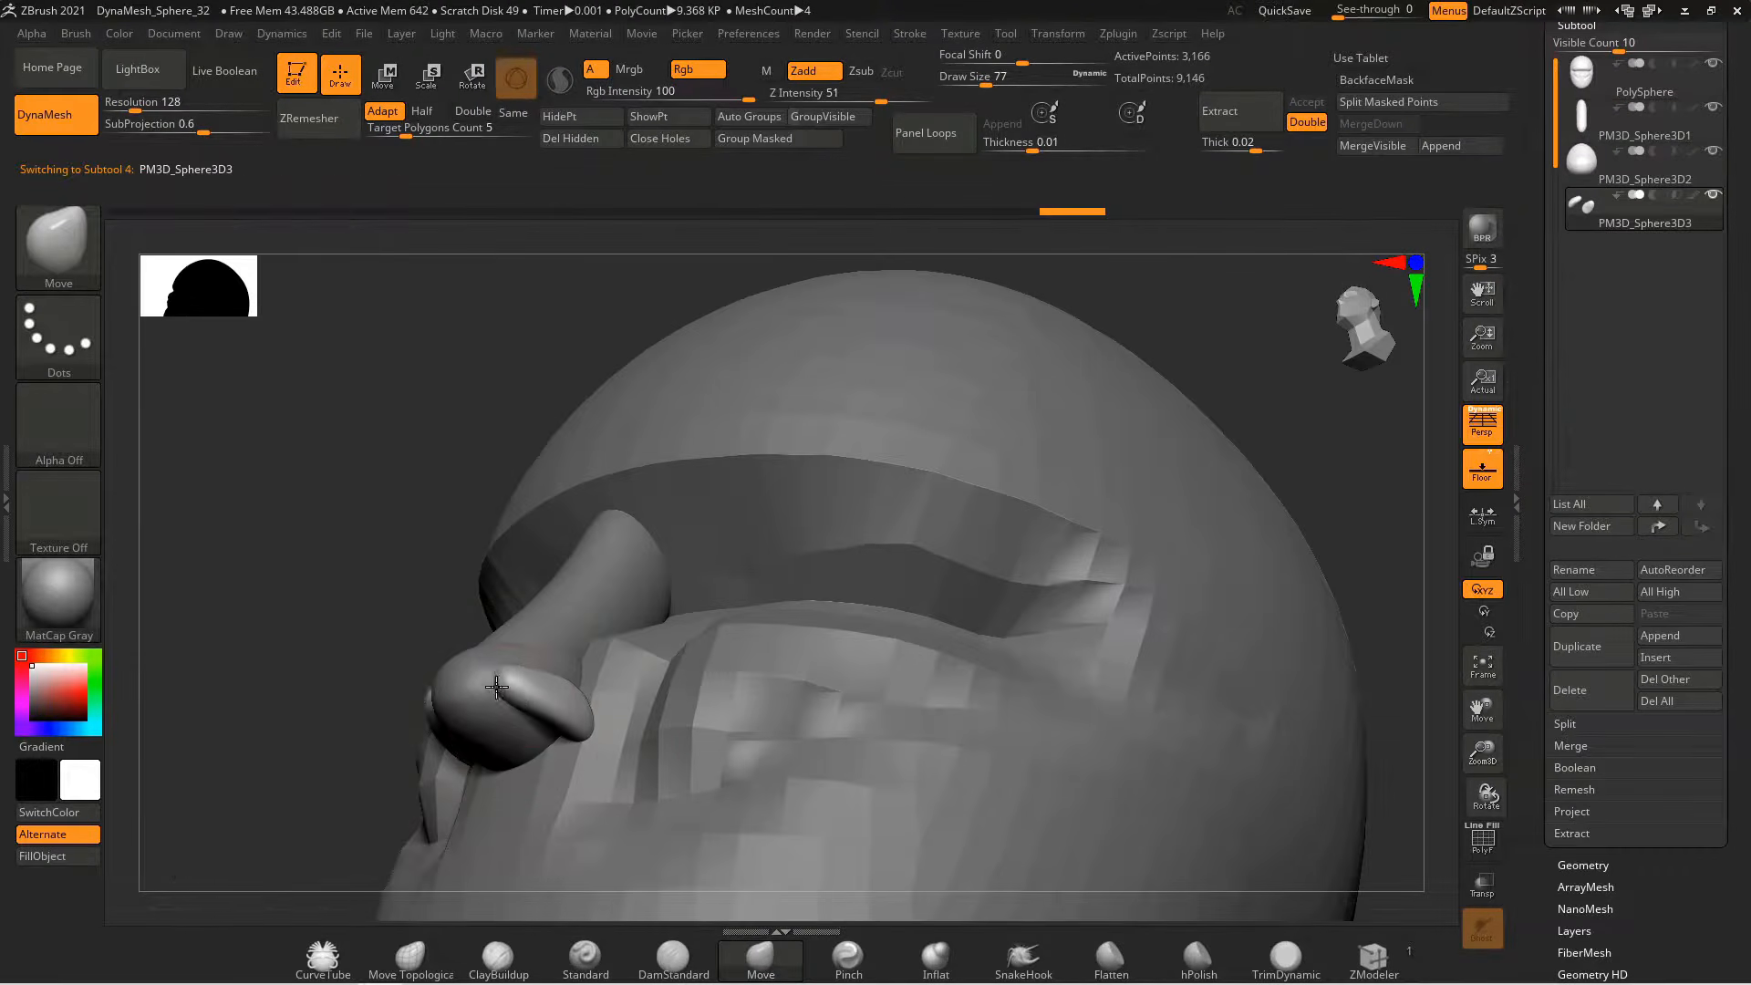
left_click(488, 706, "alt")
mouse_move(292, 775)
left_mouse_down()
mouse_move(351, 782)
mouse_move(474, 720)
left_mouse_up()
left_click_drag(474, 721, 483, 707)
left_click_drag(762, 665, 875, 639)
left_click_drag(461, 665, 453, 652)
left_click_drag(784, 656, 675, 675)
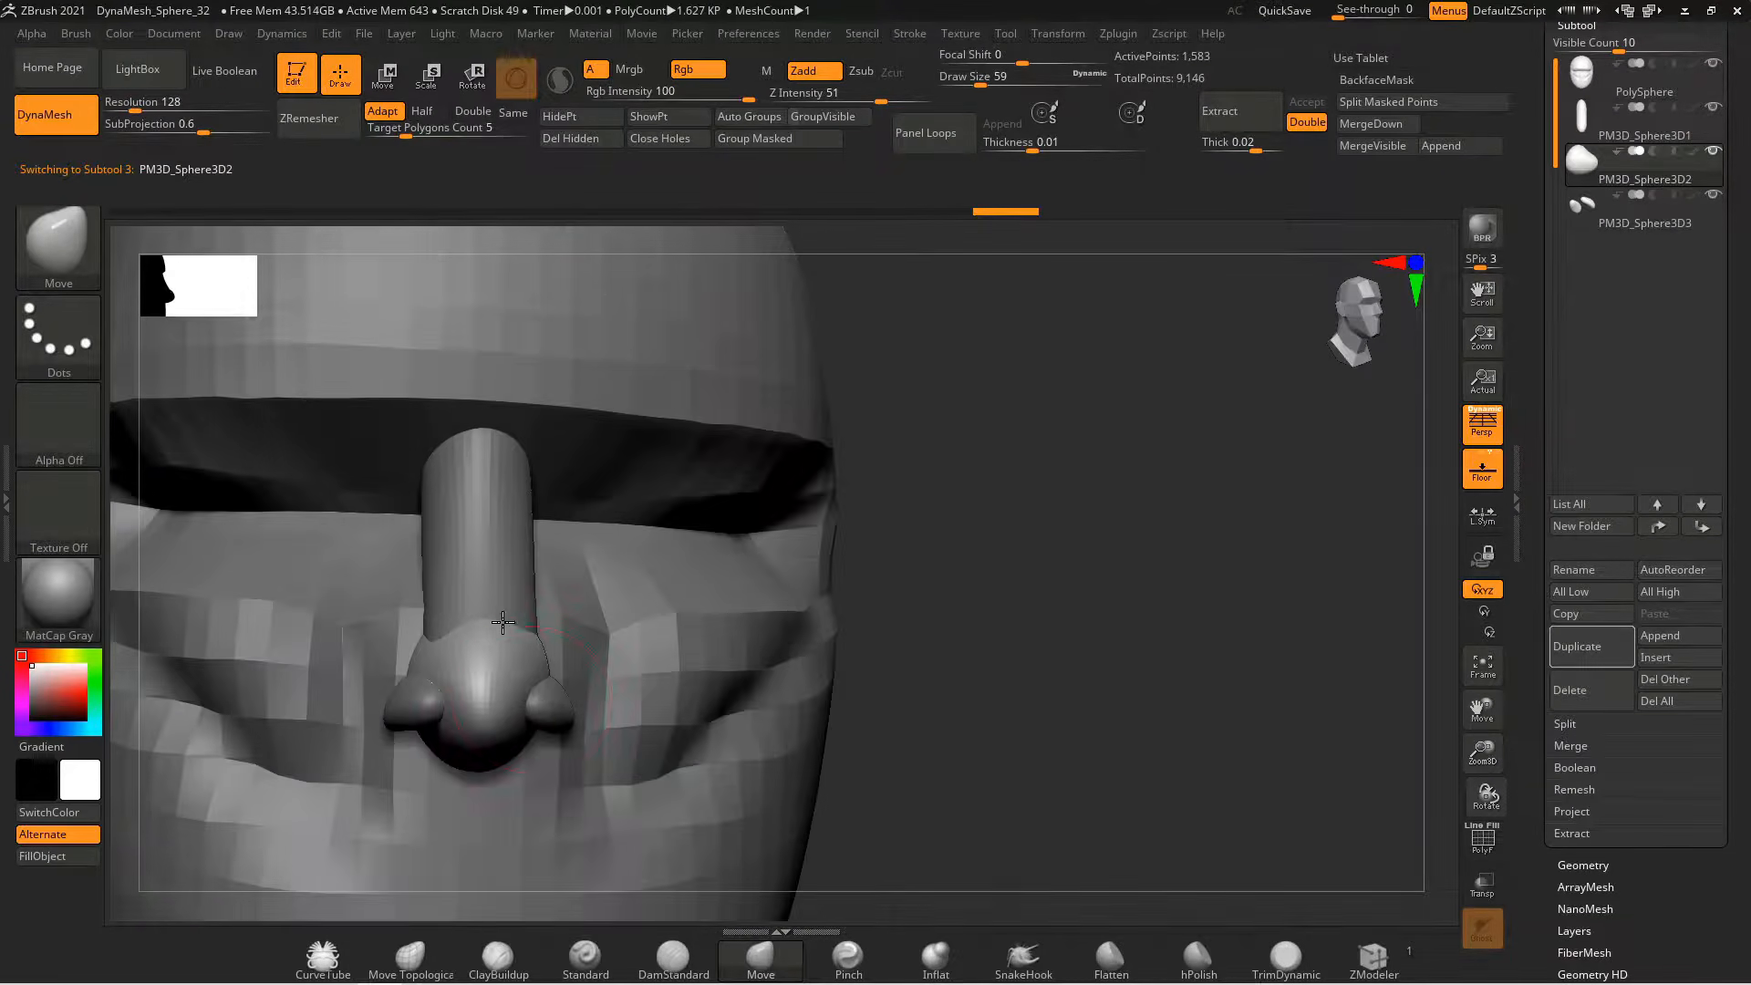
Select the nostril wings and reshape them from the front and underside with the Move brush at draw size 59
left_click(553, 708, "alt")
left_click_drag(531, 688, 531, 707)
mouse_move(675, 775)
right_mouse_down()
mouse_move(603, 718)
mouse_move(462, 696)
mouse_move(457, 731)
mouse_move(586, 555)
mouse_move(626, 720)
mouse_move(566, 730)
mouse_move(770, 757)
right_mouse_up()
left_click_drag(792, 721, 782, 736)
right_click_drag(921, 757, 812, 775)
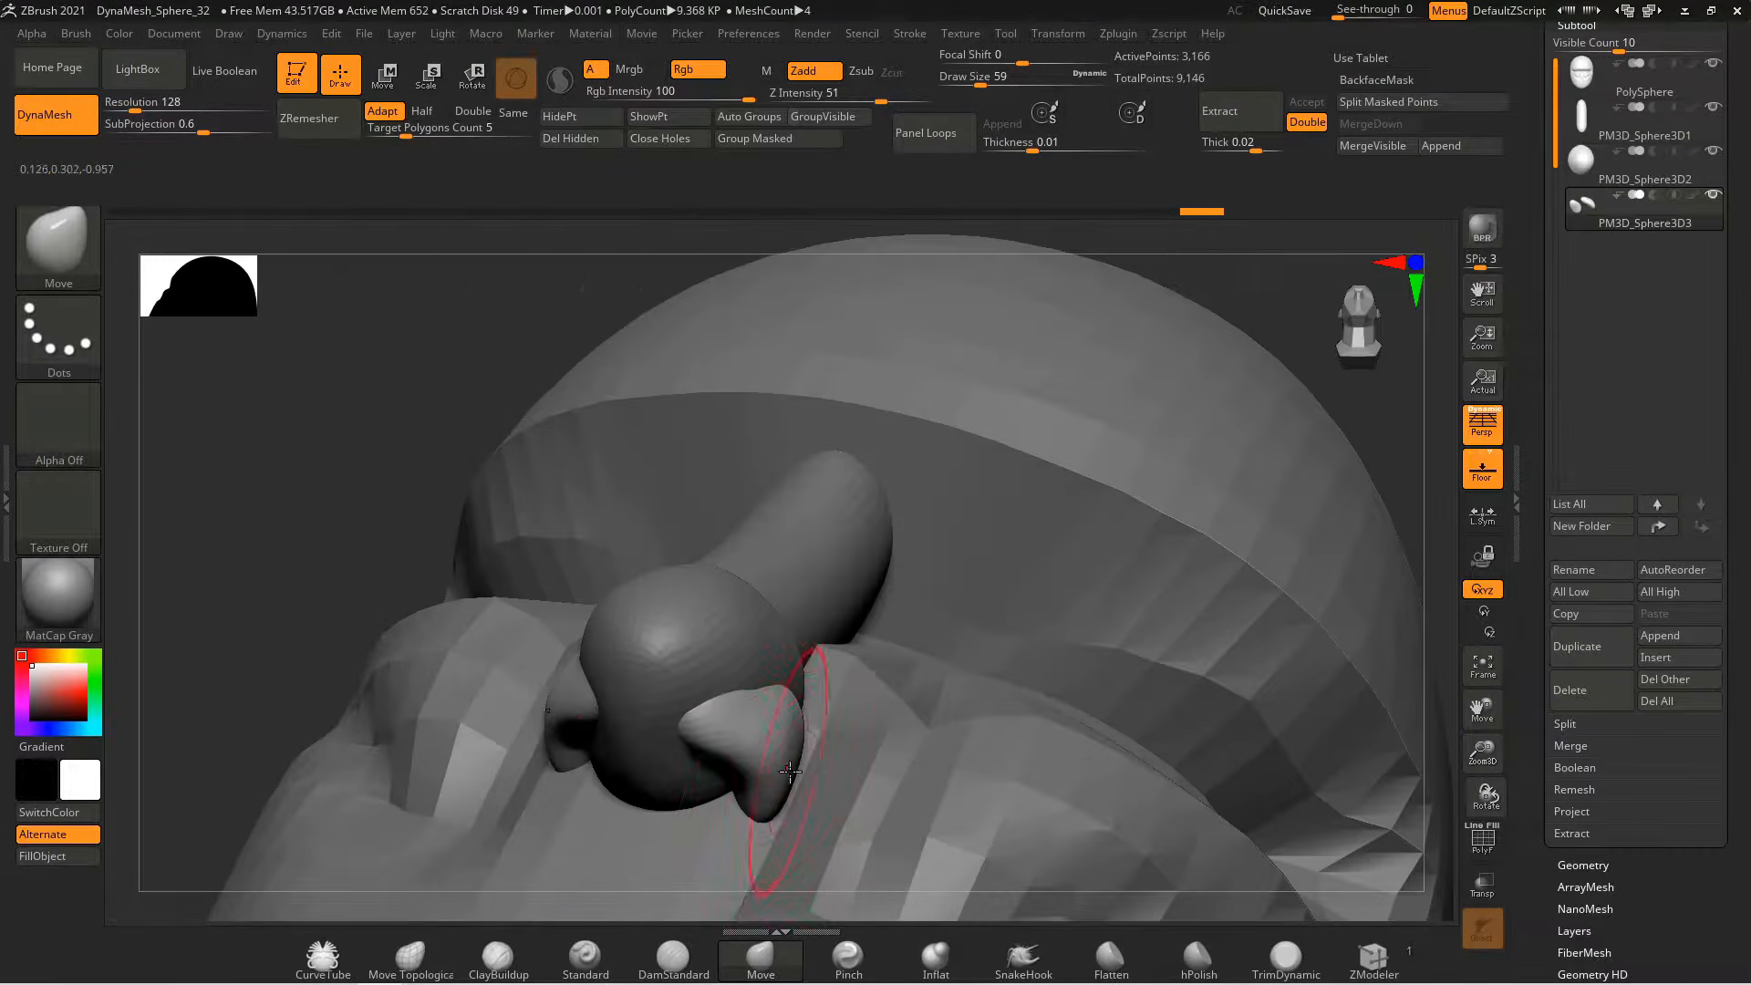
left_click_drag(790, 773, 772, 786)
right_click_drag(839, 757, 1003, 629)
Select the head and smooth the creased surface beside the nose and below the eye line
left_click(602, 593, "alt")
right_click_drag(746, 638, 593, 629)
mouse_move(548, 584)
left_mouse_down("shift")
mouse_move(515, 597)
mouse_move(551, 571)
mouse_move(610, 626)
mouse_move(510, 570)
left_mouse_up("shift")
mouse_move(1085, 694)
right_mouse_down()
mouse_move(911, 704)
mouse_move(1022, 821)
right_mouse_up()
right_click_drag(1021, 821, 948, 684, "ctrl")
key("s")
left_click(818, 690)
mouse_move(776, 711)
right_mouse_down()
mouse_move(680, 711)
mouse_move(784, 716)
right_mouse_up()
right_click_drag(912, 720, 967, 775, "ctrl")
left_click_drag(703, 575, 729, 556, "shift")
right_click_drag(1076, 729, 949, 729)
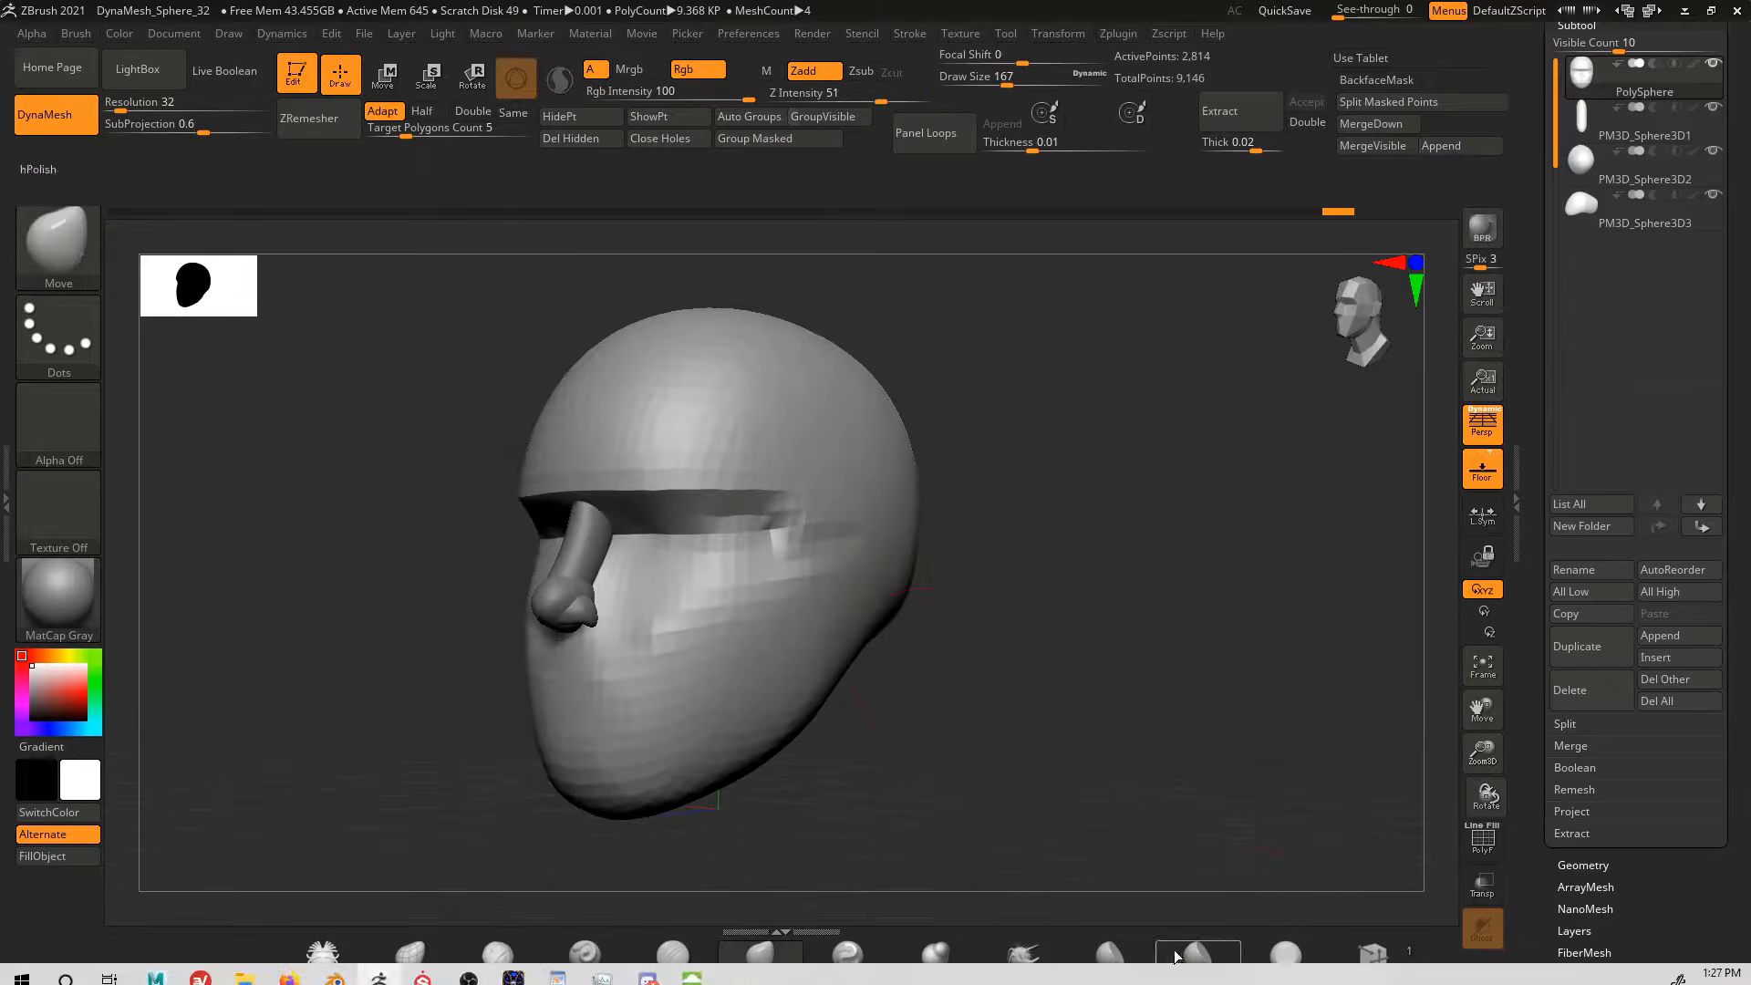
Flatten the side of the head around the temple and outer eye with the hPolish brush
left_click(1177, 957)
key("s")
left_click(775, 684)
right_click_drag(519, 474, 411, 461)
left_click_drag(812, 498, 903, 528)
right_click_drag(948, 693, 1049, 702)
left_click_drag(793, 557, 829, 551)
mouse_move(948, 711)
right_mouse_down()
mouse_move(1067, 721)
mouse_move(849, 706)
mouse_move(994, 785)
right_mouse_up()
Start carving a hollow below the cheekbone with the ClayBuildup brush at draw size 80, undoing an unwanted smoothing stroke
key("s")
left_click(498, 958)
key("s")
left_click(710, 686)
mouse_move(725, 680)
left_mouse_down("alt")
mouse_move(614, 708)
mouse_move(593, 858)
left_mouse_up("alt")
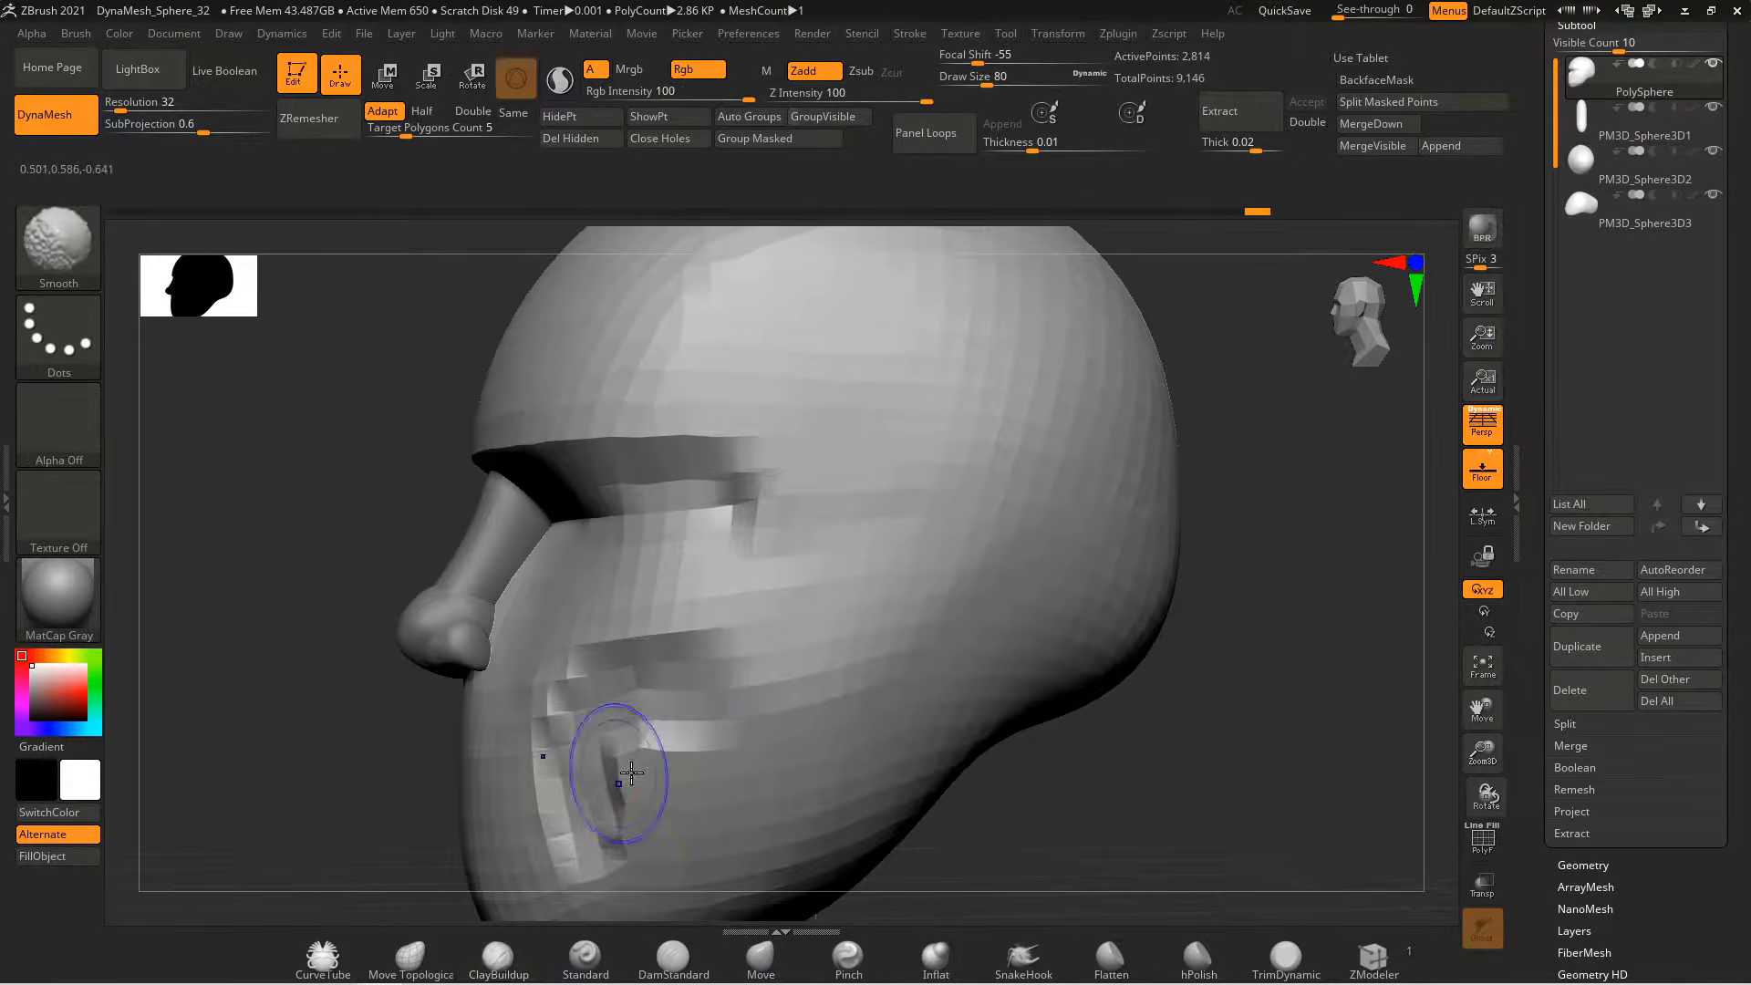
left_click_drag(631, 773, 621, 729, "shift")
key("ctrl+z")
Carve the cheek hollow deeper along the jaw and up under the cheekbone, smoothing the strokes
left_click_drag(605, 836, 565, 876, "alt")
left_click_drag(813, 708, 675, 867, "alt")
left_click_drag(784, 757, 696, 824, "shift")
right_click_drag(839, 775, 971, 690)
left_click_drag(877, 698, 980, 639, "alt")
mouse_move(1031, 611)
left_mouse_down("shift")
mouse_move(922, 657)
mouse_move(876, 739)
left_mouse_up("shift")
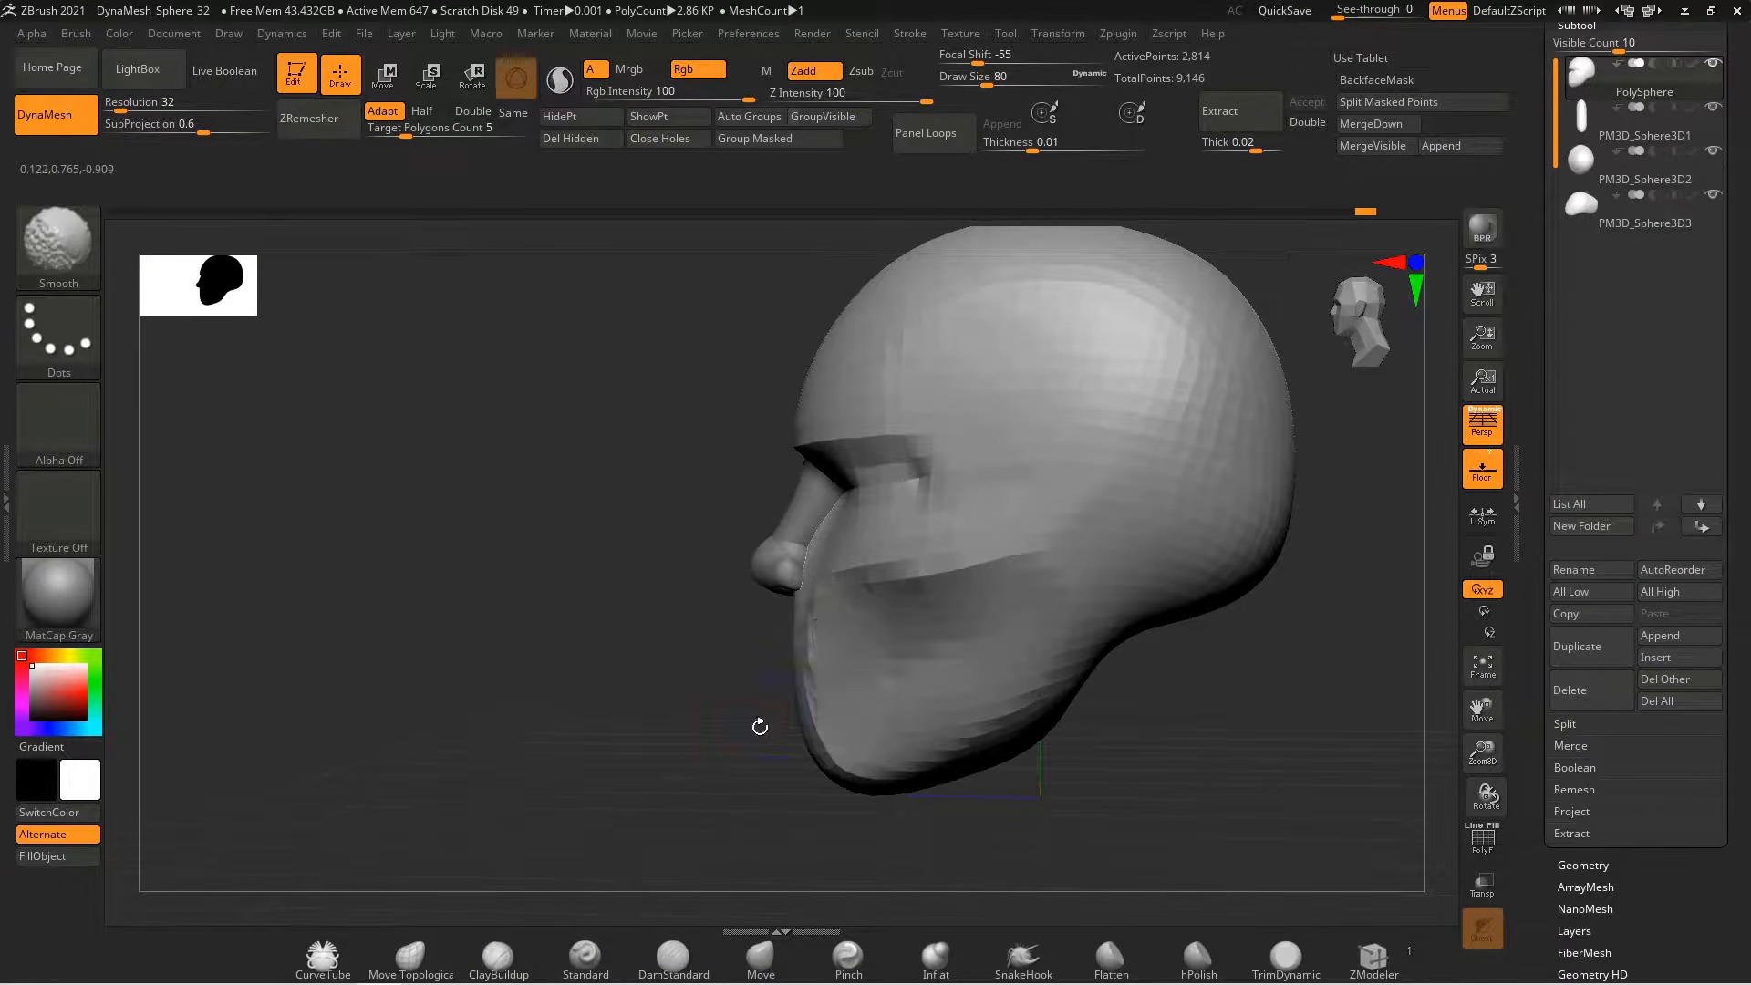
Adjust the lower cheek and jaw shape of the head with the Move brush
right_click_drag(757, 725, 845, 802)
left_click(760, 957)
key("s")
left_click_drag(866, 751, 896, 752)
right_click_drag(897, 730, 848, 692)
Select the new sphere, shrink it to eyeball size and position it in the eye socket beside the nose
left_click(1644, 253)
key("w")
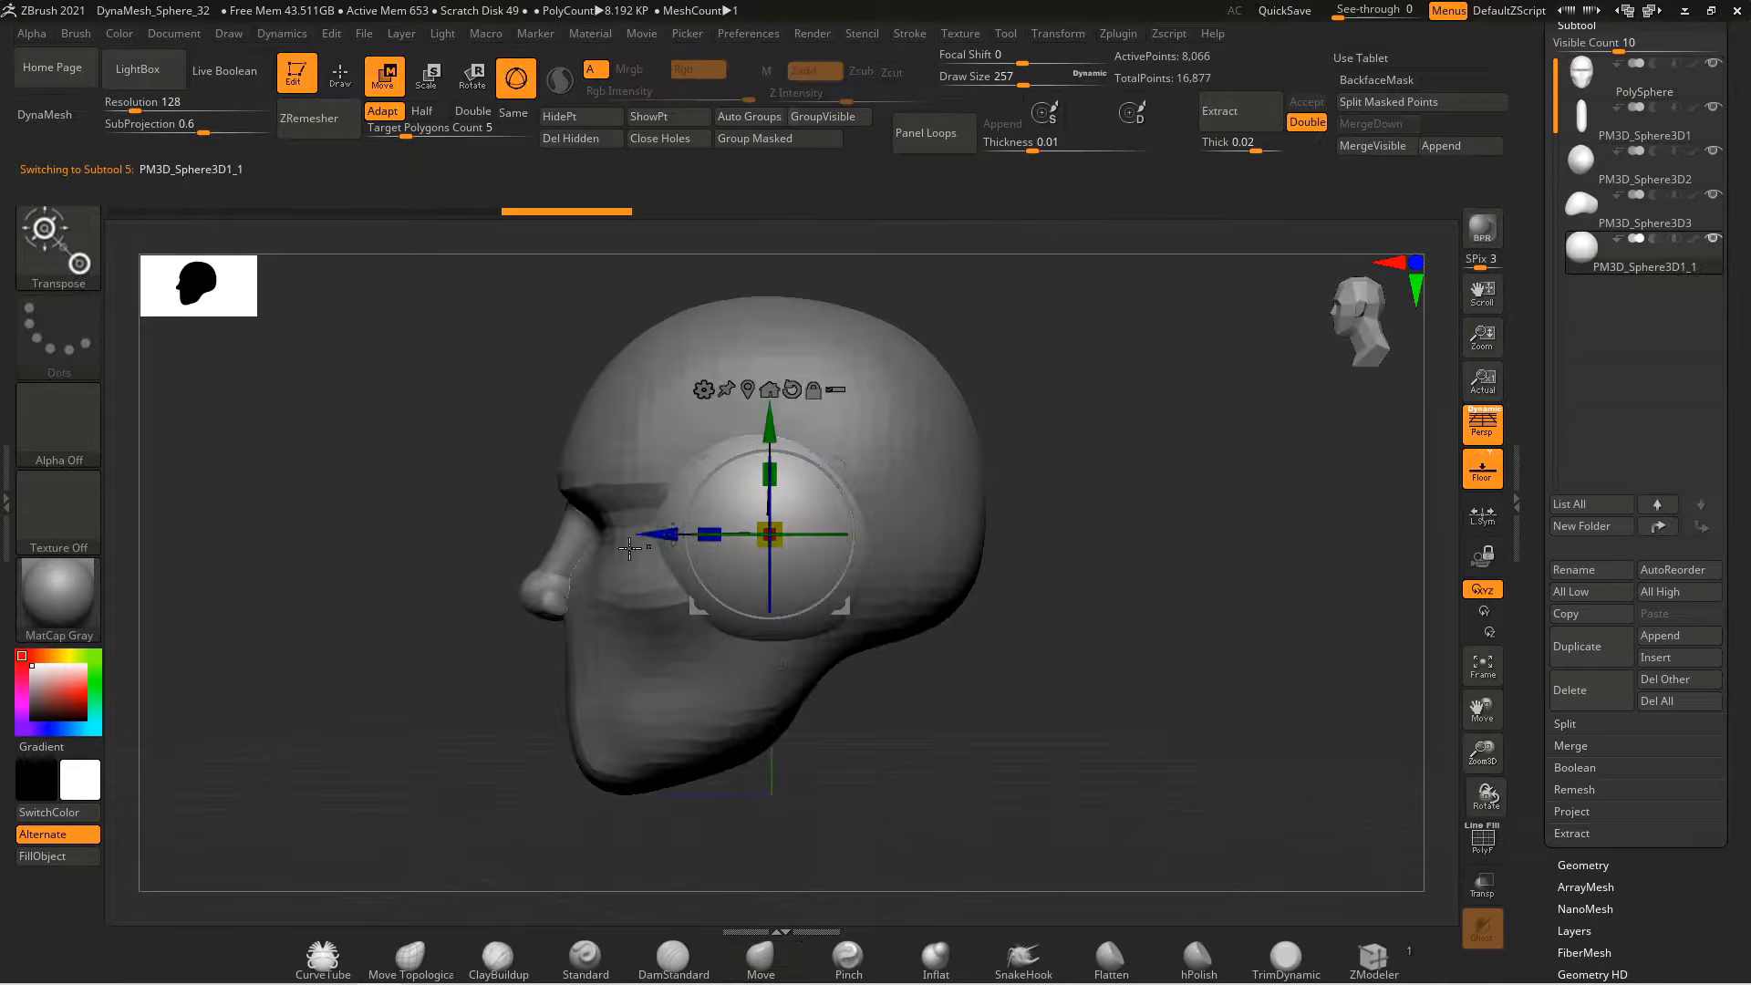
left_click_drag(657, 532, 493, 533)
left_click_drag(605, 533, 591, 538)
right_click_drag(821, 730, 967, 730)
left_click_drag(392, 534, 479, 534)
right_click_drag(808, 573, 1049, 567, "alt")
Turn off perspective, mirror the eyeball to the other side with SubTool Master and adjust the eye placement
key("p")
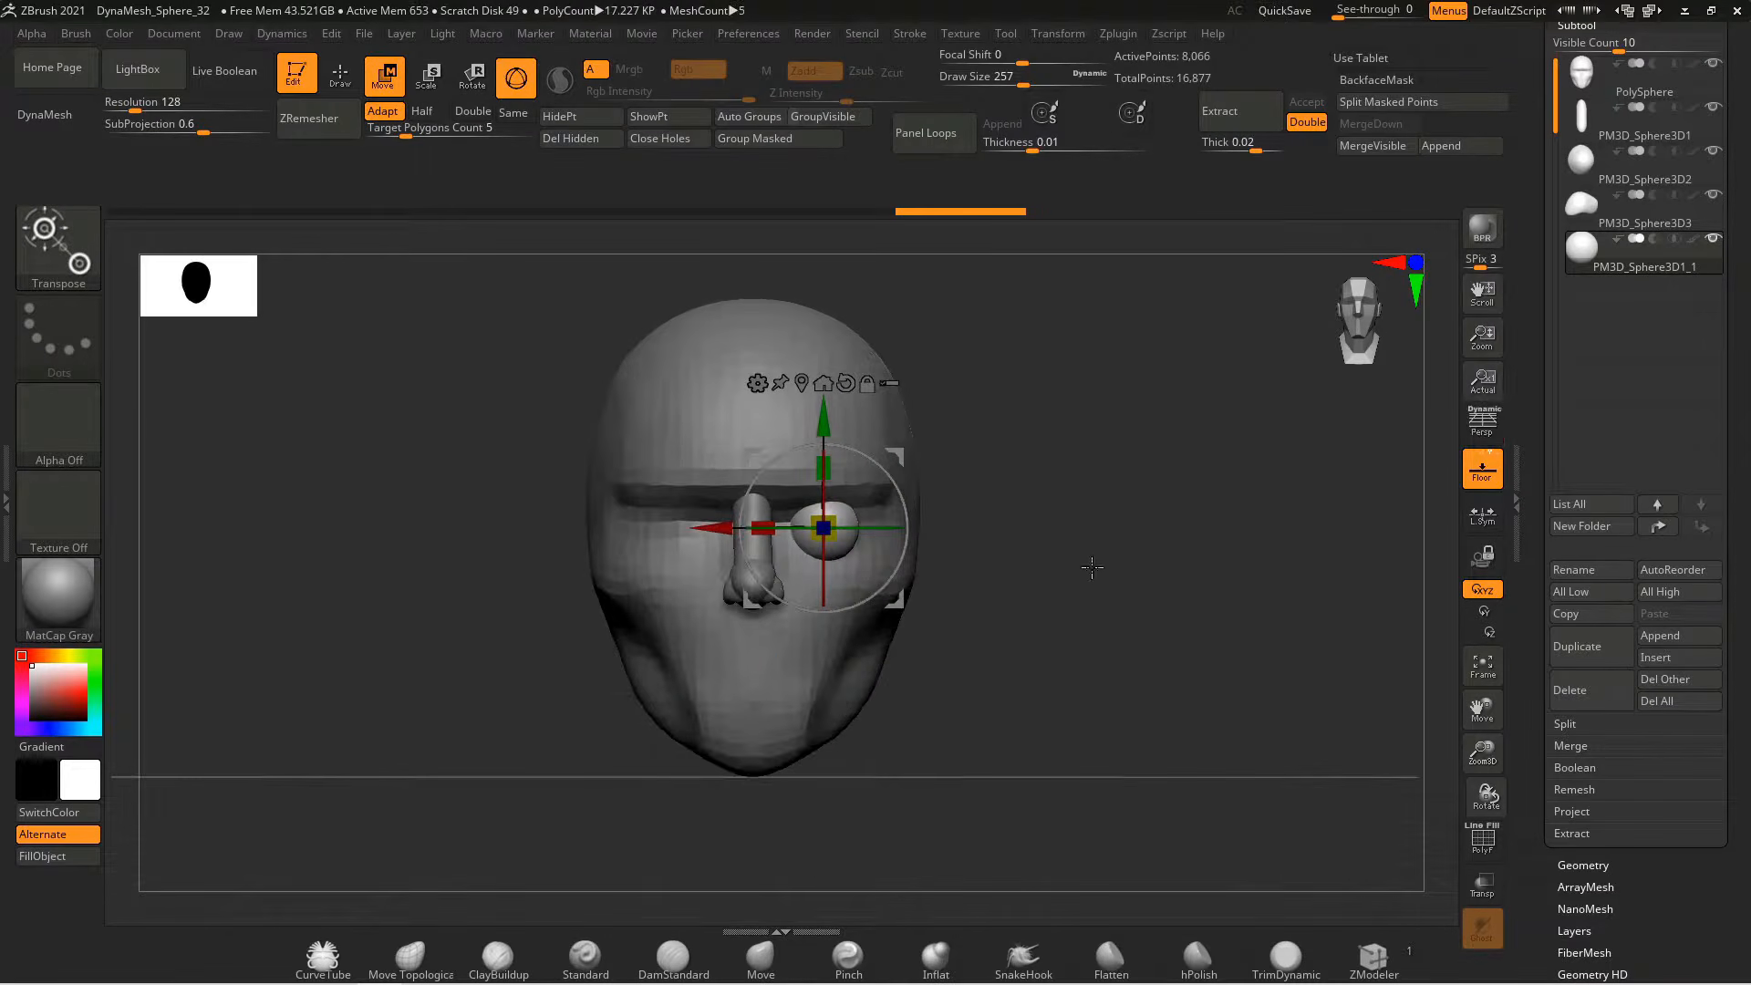
mouse_move(1108, 38)
left_click(1251, 438)
left_click(774, 465)
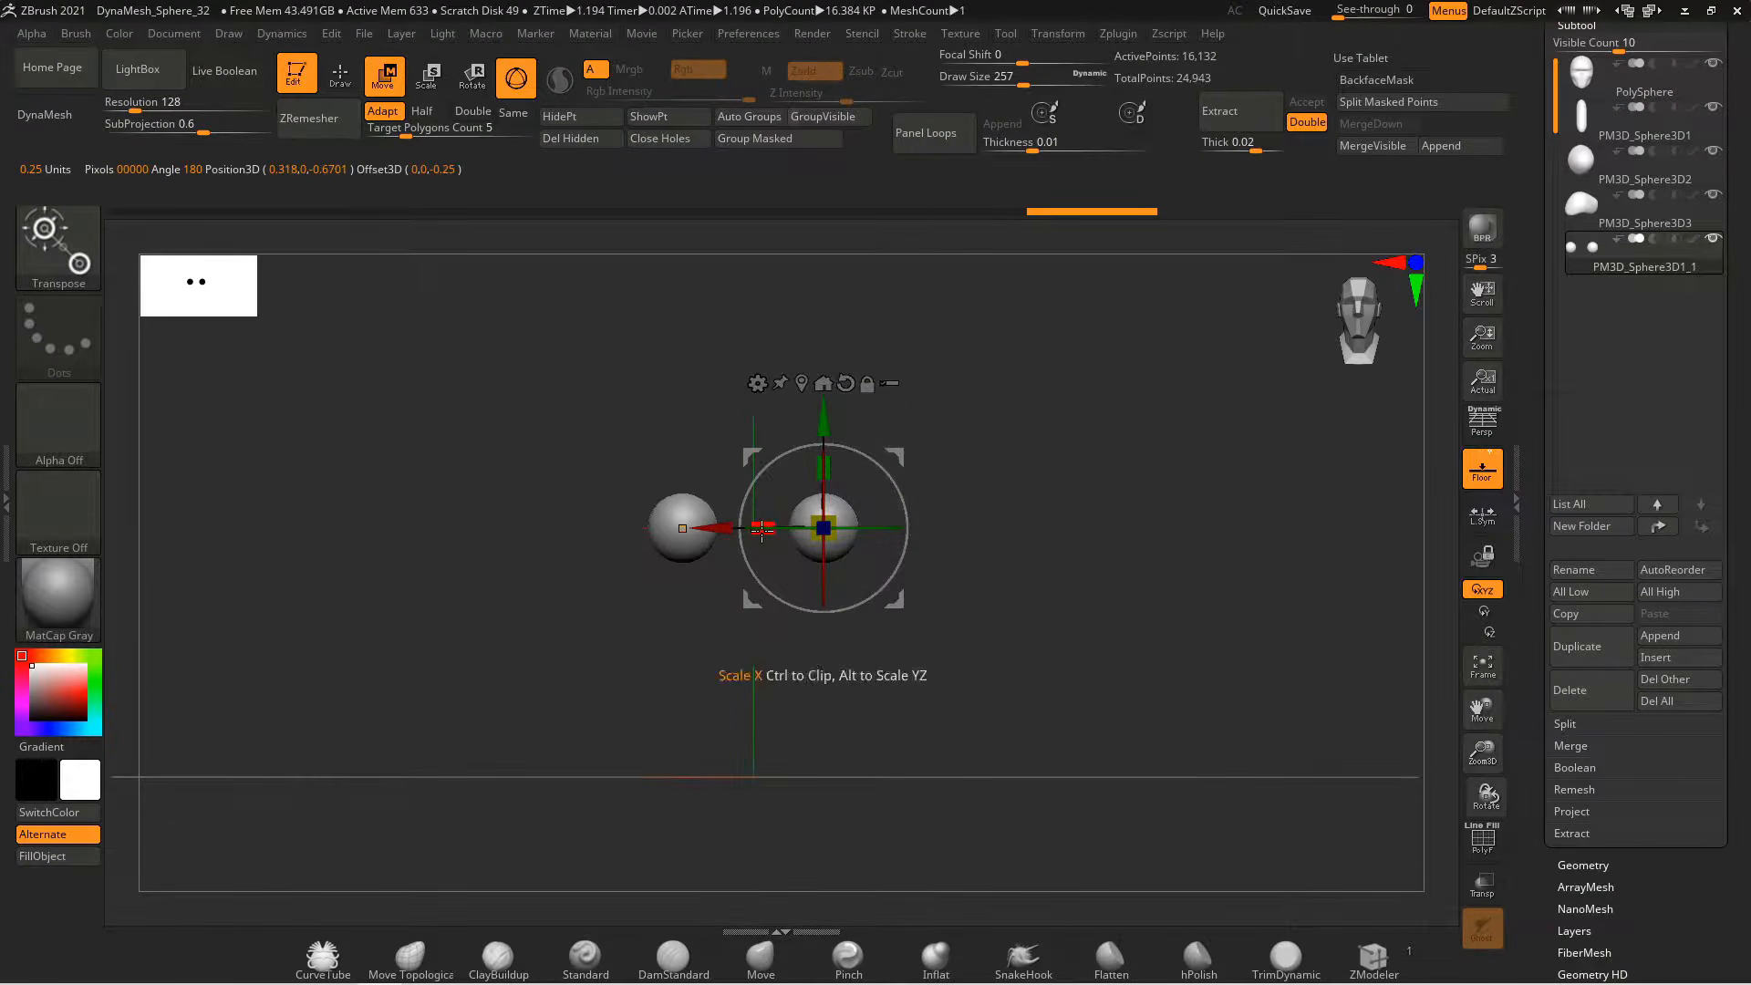
left_click_drag(719, 527, 717, 527)
left_click_drag(826, 533, 842, 535)
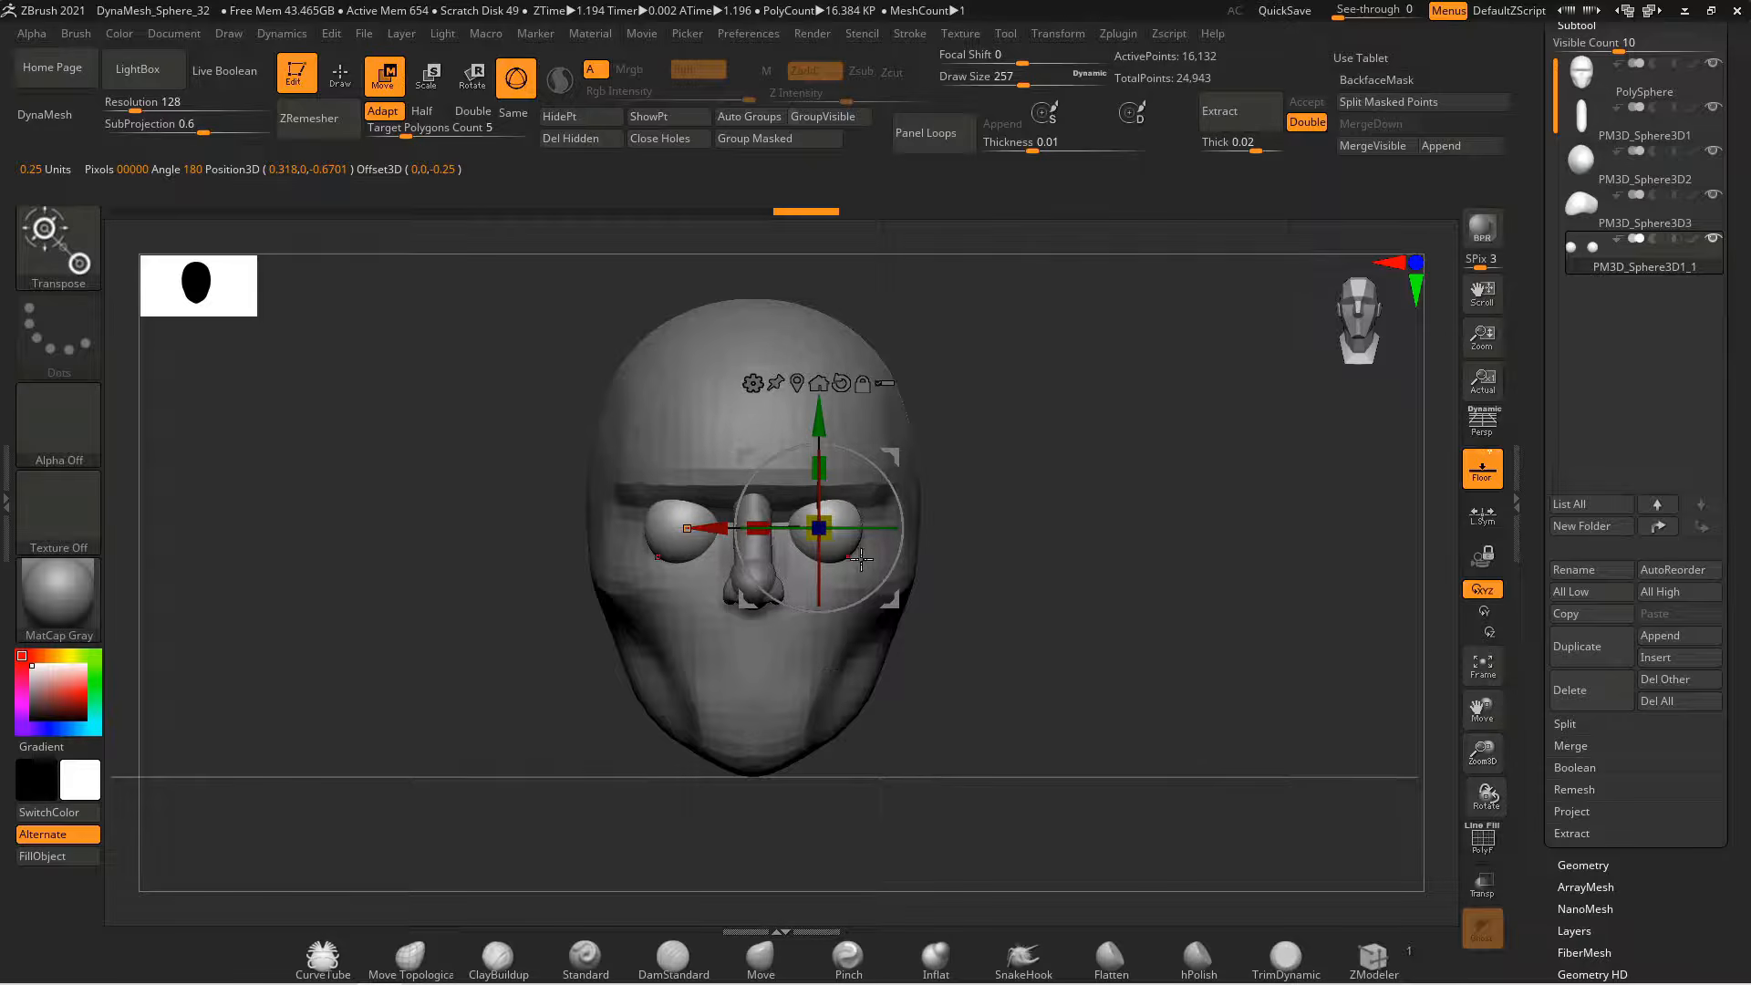
Select the head and adjust its surface at the outer side of the eye with the Move brush
left_click(868, 561, "alt")
key("q")
key("s")
left_click_drag(961, 543, 977, 542)
mouse_move(985, 535)
right_mouse_down()
mouse_move(856, 457)
mouse_move(903, 563)
mouse_move(974, 457)
mouse_move(973, 583)
right_mouse_up()
Build up the eye socket around the eyeball and toward the nose with the ClayBuildup brush
key("b")
key("c")
key("b")
left_click_drag(875, 511, 966, 456)
mouse_move(1094, 566)
right_mouse_down()
mouse_move(875, 565)
mouse_move(1185, 565)
right_mouse_up()
left_click_drag(415, 657, 505, 565)
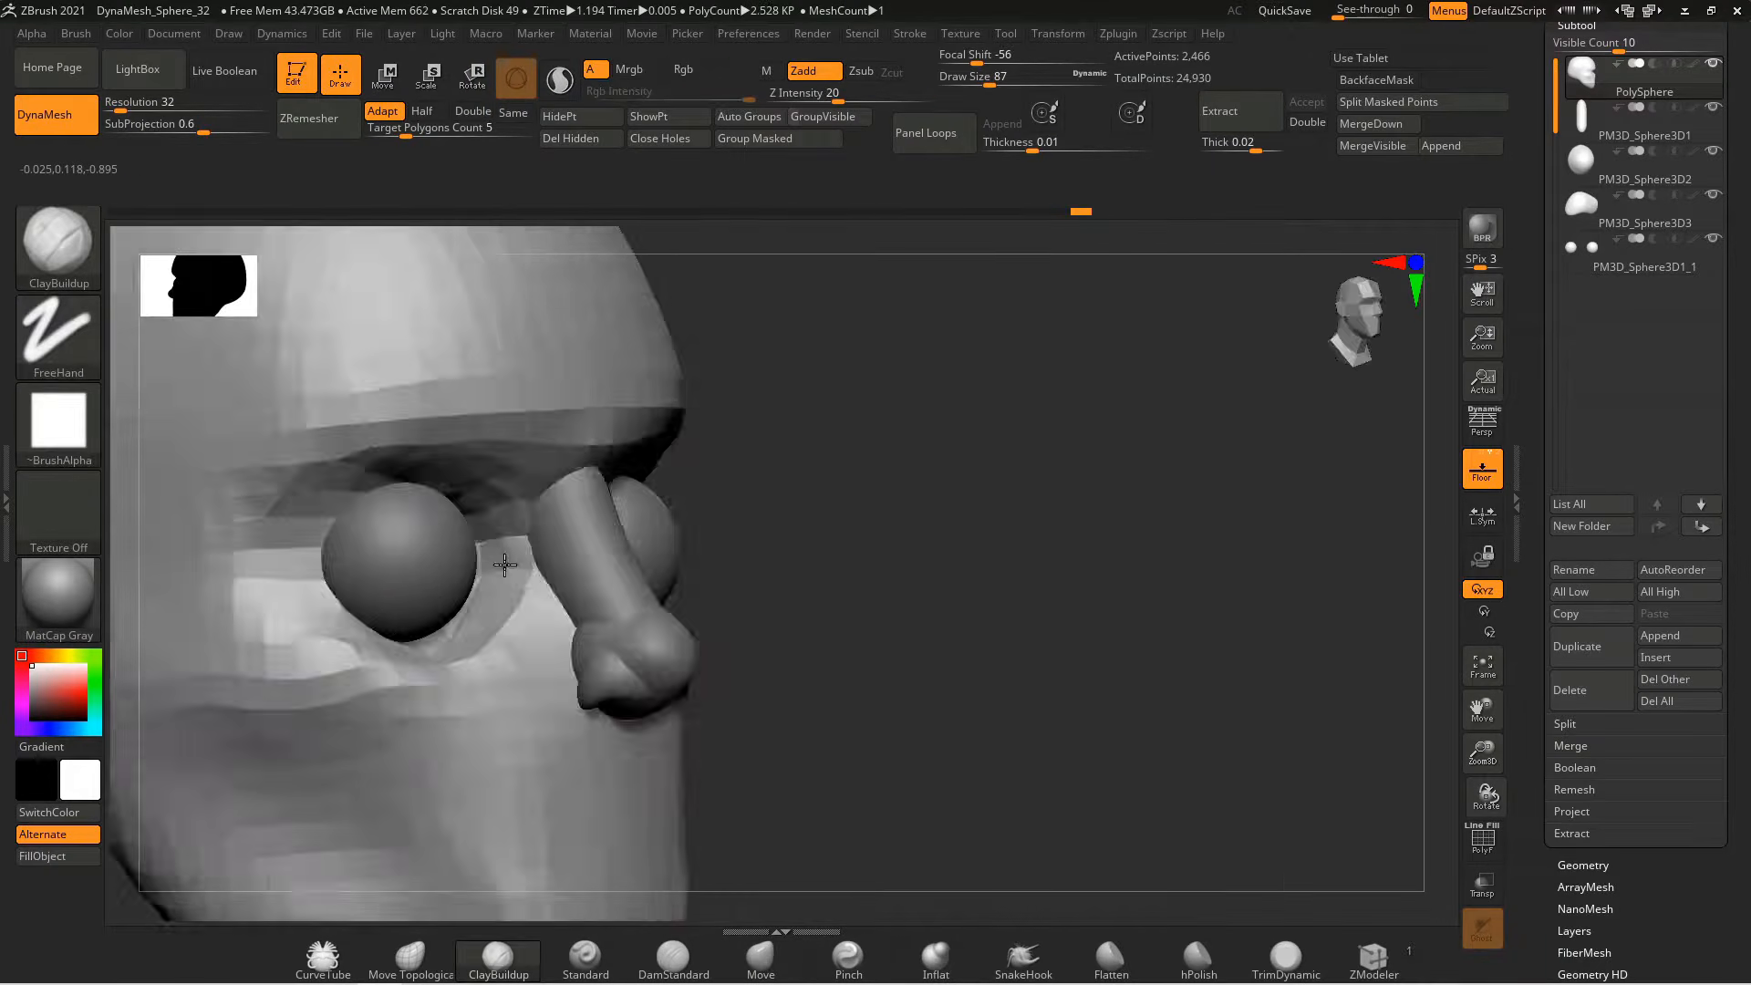
right_click_drag(504, 566, 510, 438, "ctrl")
right_click_drag(639, 511, 766, 497)
right_click_drag(985, 547, 781, 590)
Duplicate the eyeballs, move the copy forward and stretch it into wide, flattened ellipsoids
left_click(737, 513, "alt")
left_click(1587, 648)
left_click(1633, 299)
right_click_drag(912, 639, 505, 669)
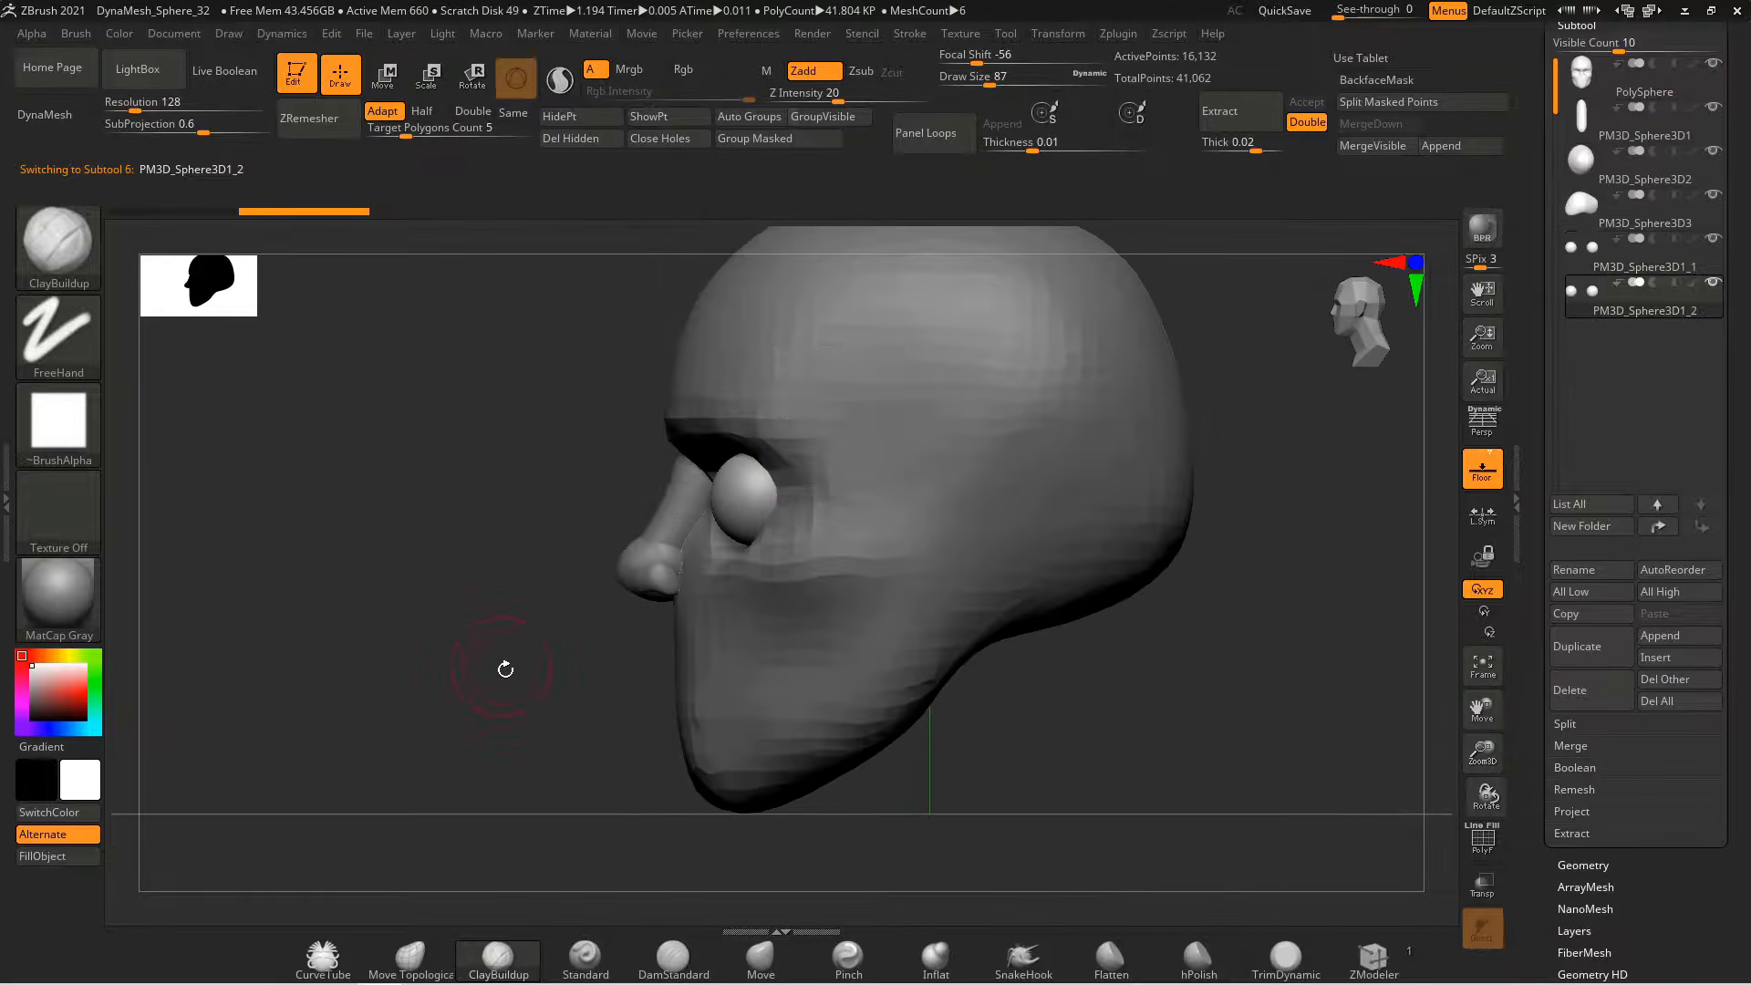
key("w")
left_click_drag(635, 497, 642, 498)
right_click_drag(511, 548, 858, 584)
left_click_drag(626, 493, 529, 493)
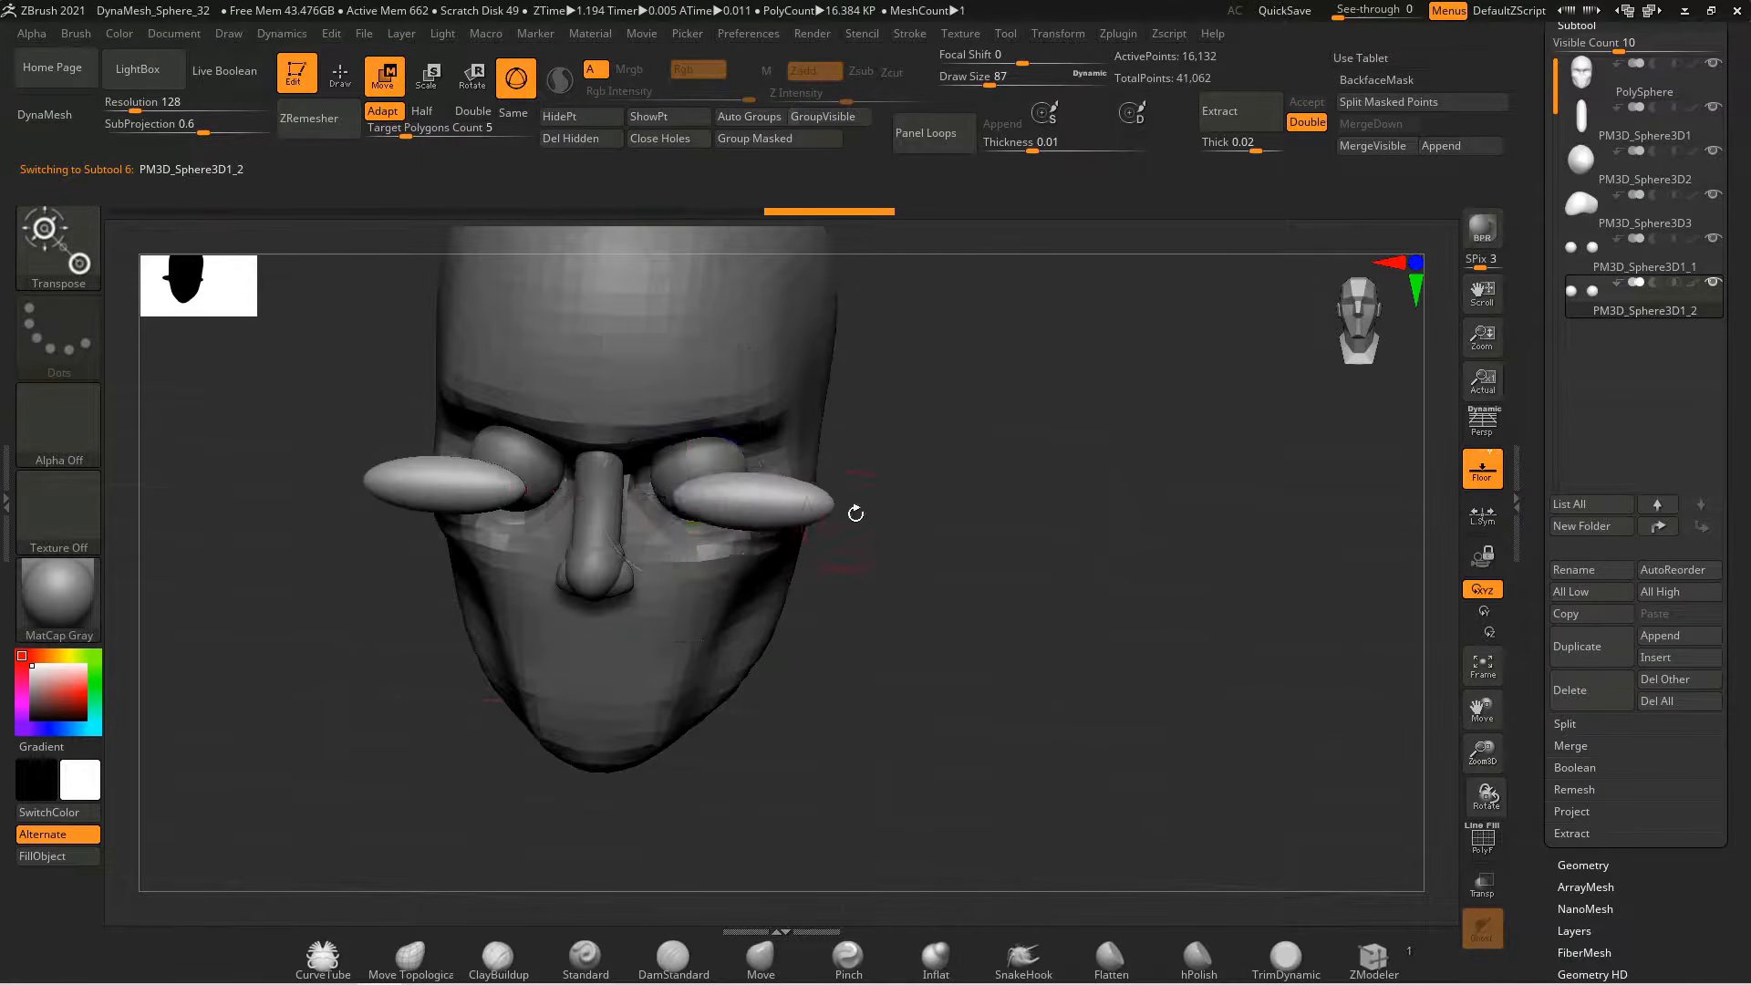
Lower the two ellipsoids beneath the eyeballs and tilt them to follow the cheek line
right_click_drag(856, 511, 861, 447)
left_click_drag(680, 393, 681, 444)
left_click_drag(569, 547, 542, 543)
right_click_drag(912, 565, 775, 639)
Bend the ellipsoids into curved under-eye pieces along the cheekbones with the Move brush, and reselect the head
key("q")
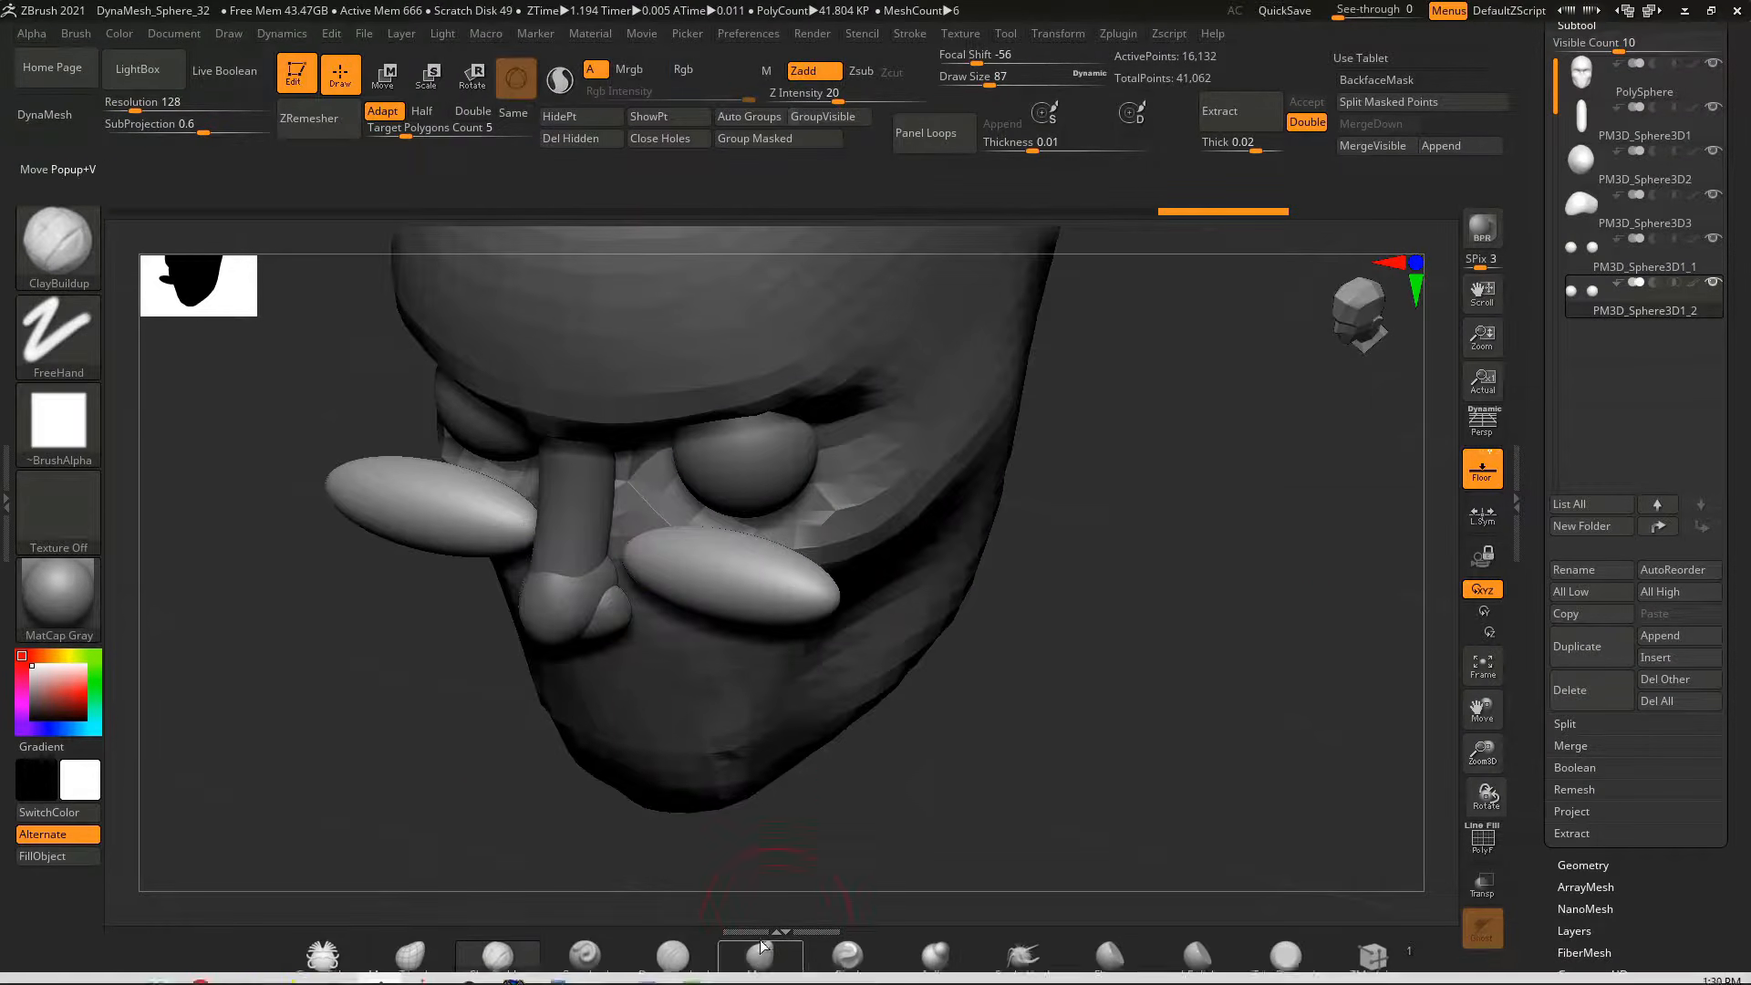
left_click(761, 957)
left_click_drag(720, 593, 711, 629)
right_click_drag(967, 638, 857, 602)
right_click_drag(912, 748, 1049, 693)
left_click(630, 748, "alt")
mouse_move(815, 819)
right_mouse_down()
mouse_move(985, 725)
mouse_move(1010, 758)
right_mouse_up()
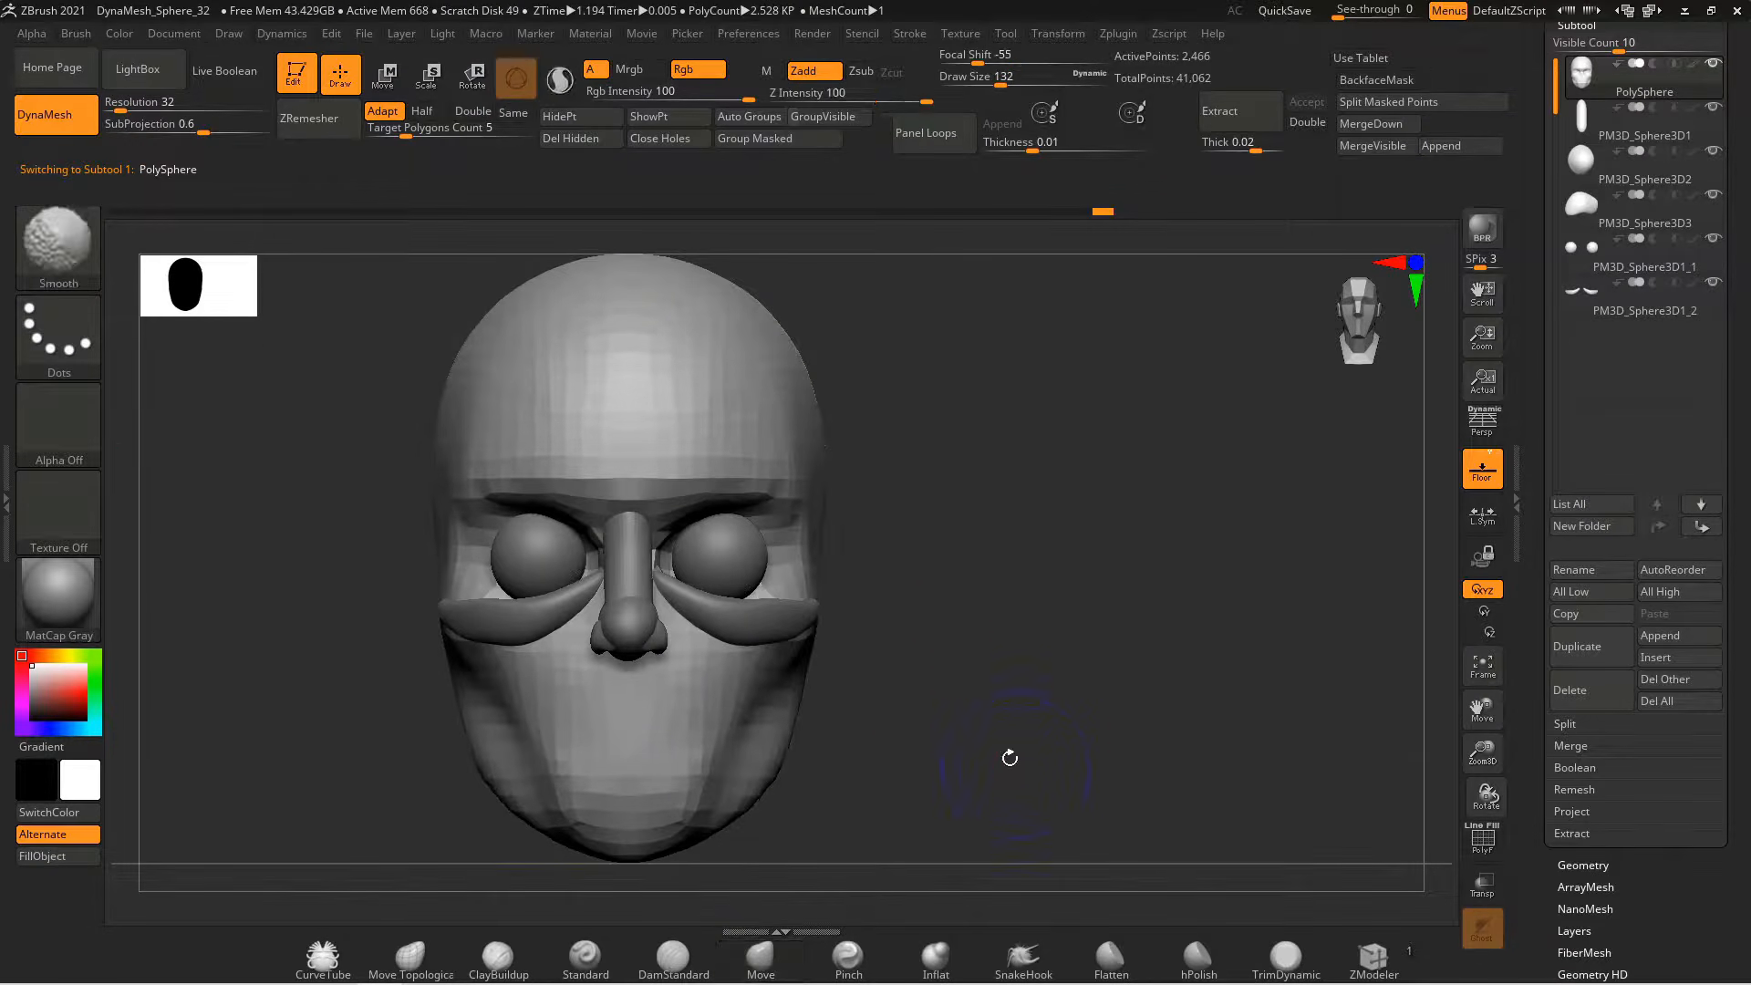
Duplicate the under-eye pieces, rotate the copy 180 degrees and raise it above the eyeballs as brow pieces
left_click(713, 605, "alt")
key("ctrl+shift+d")
key("w")
left_click(704, 454)
left_click_drag(728, 503, 689, 373, "alt")
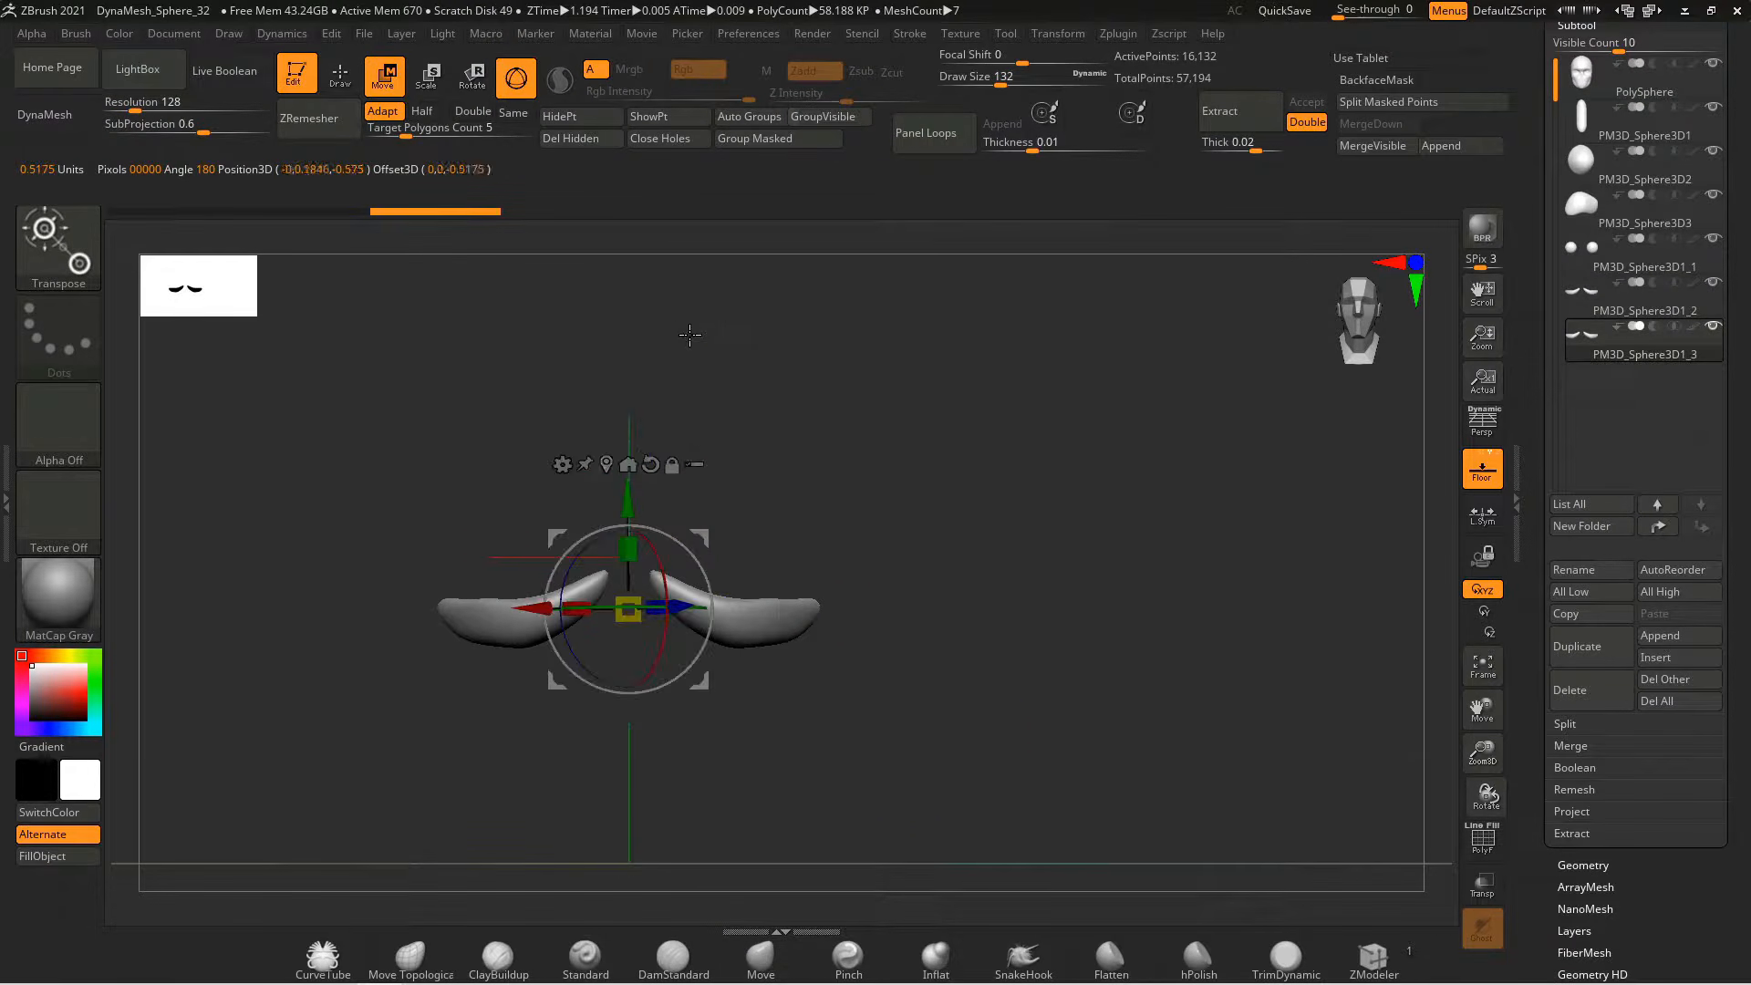
left_click_drag(702, 568, 547, 801)
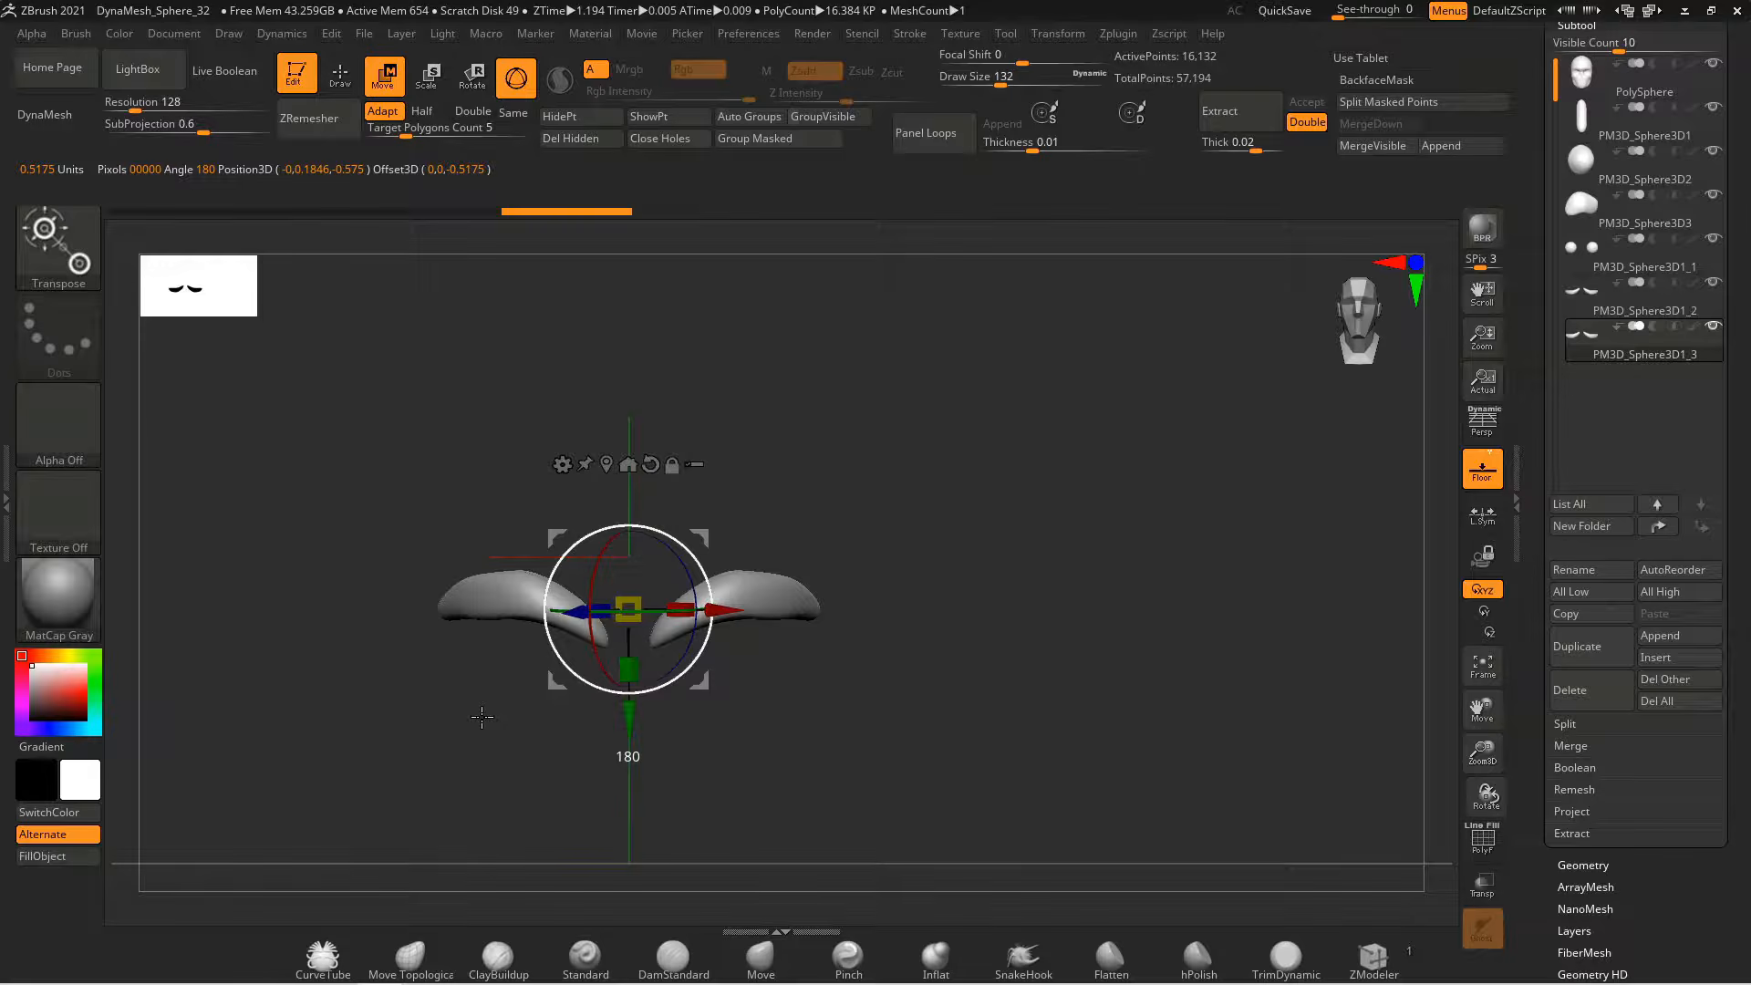
left_click_drag(481, 717, 484, 717, "shift")
left_click_drag(628, 718, 628, 596)
right_click_drag(1213, 609, 1005, 609)
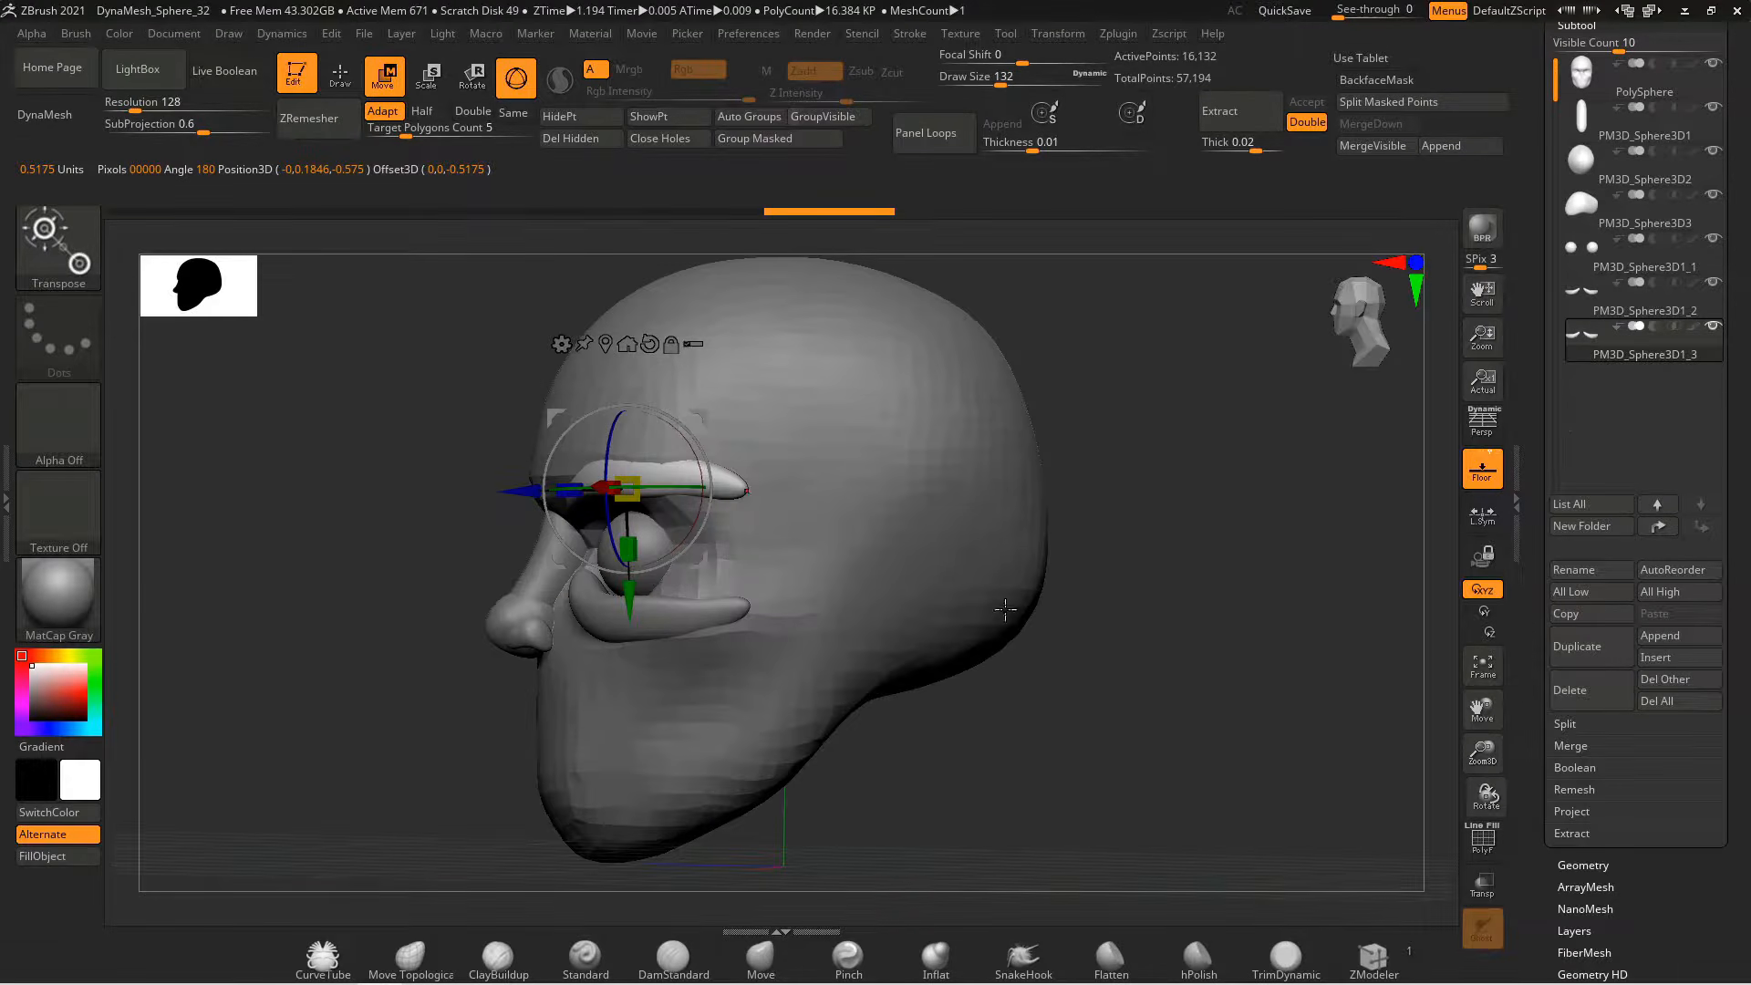
key("q")
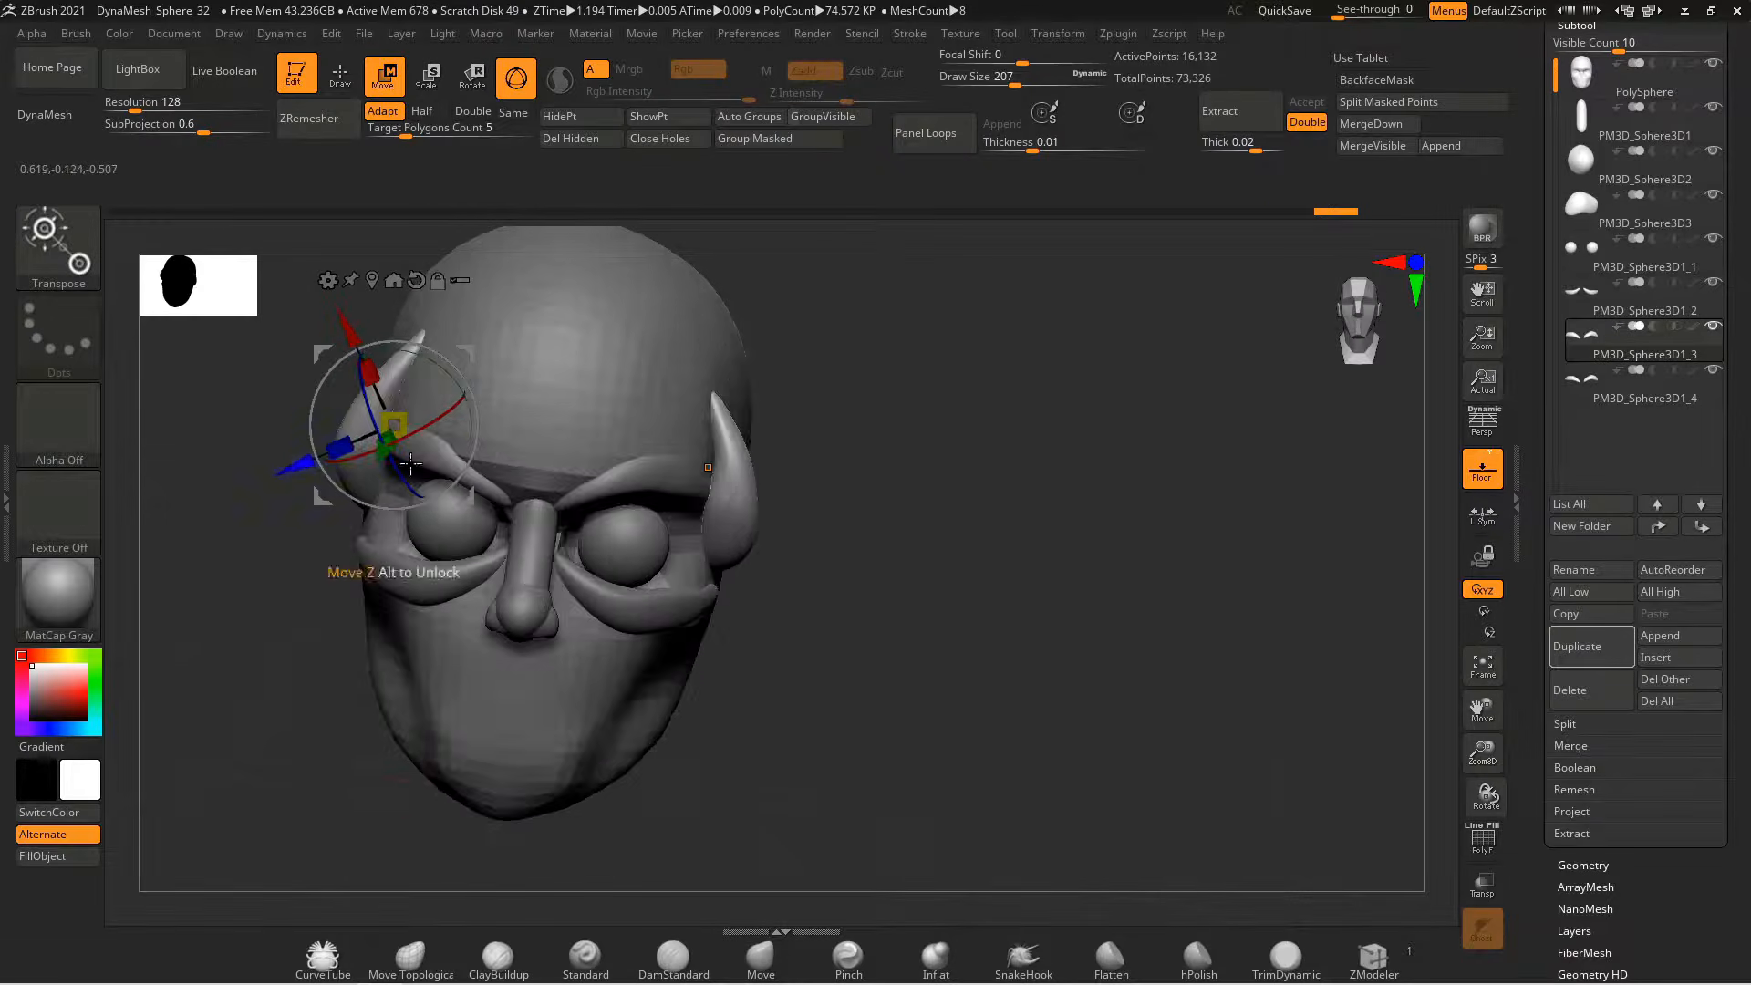
Shape the temple pieces beside the brows against the skull with the Move brush at draw size 163
key("q")
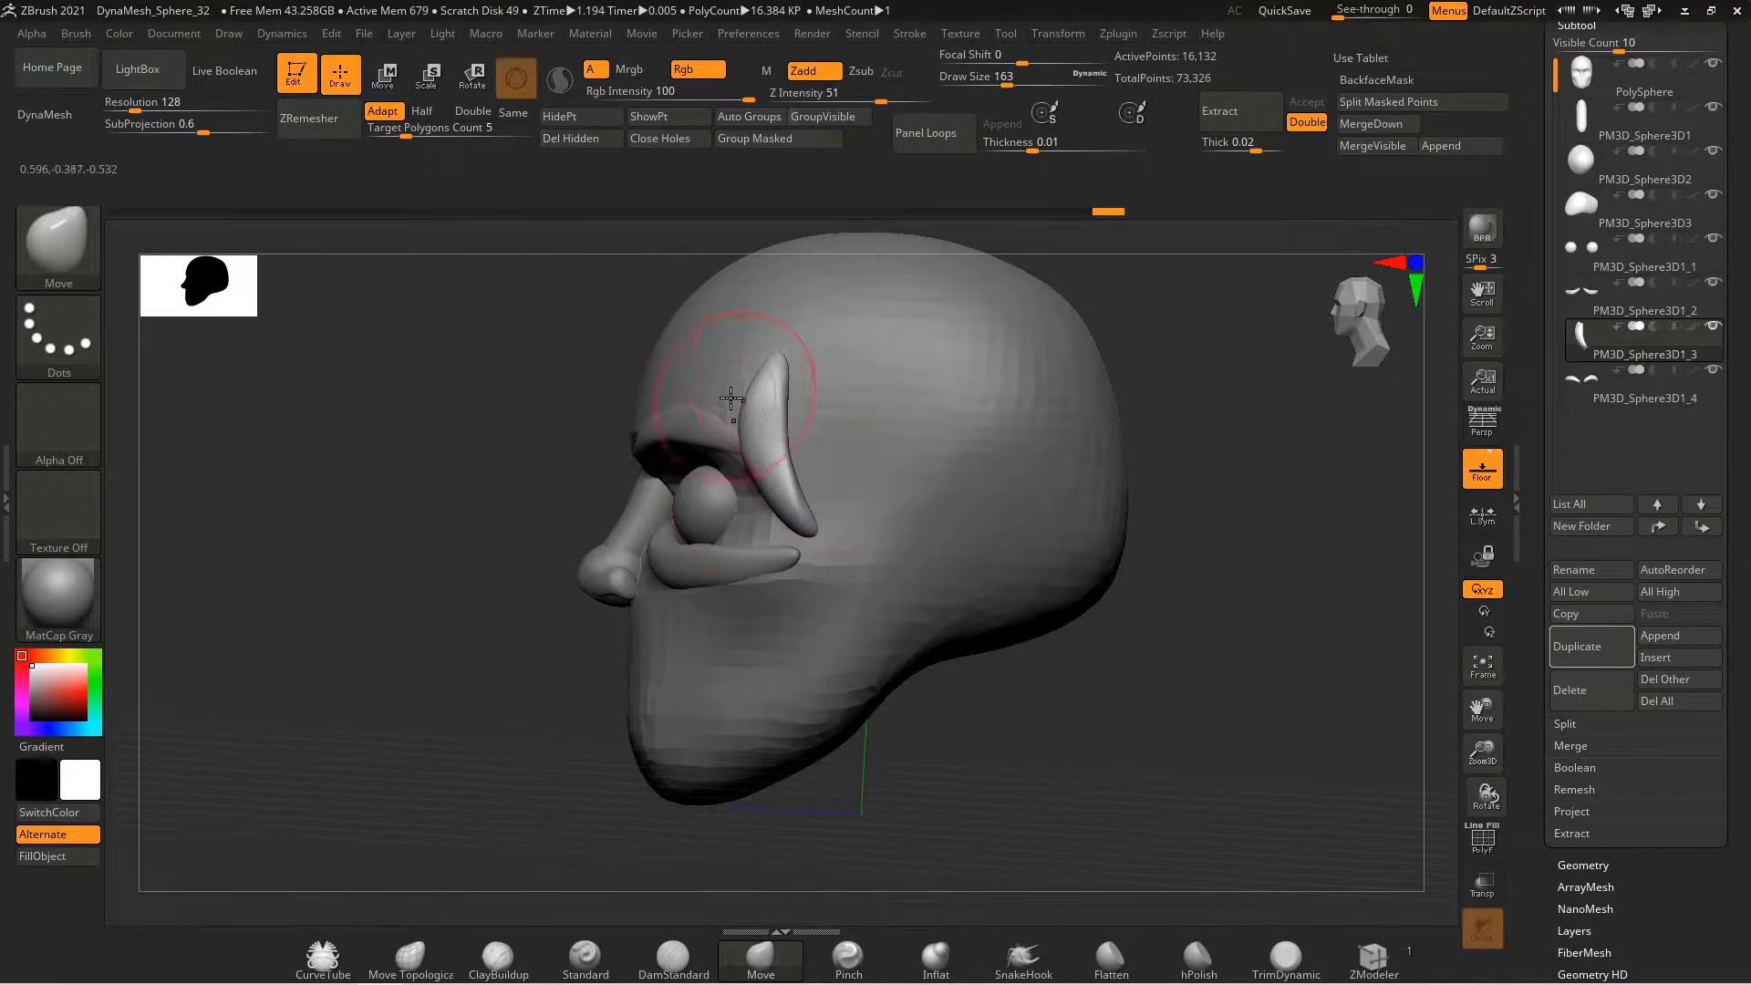
left_click_drag(392, 511, 693, 501)
left_click_drag(949, 538, 775, 536, "shift")
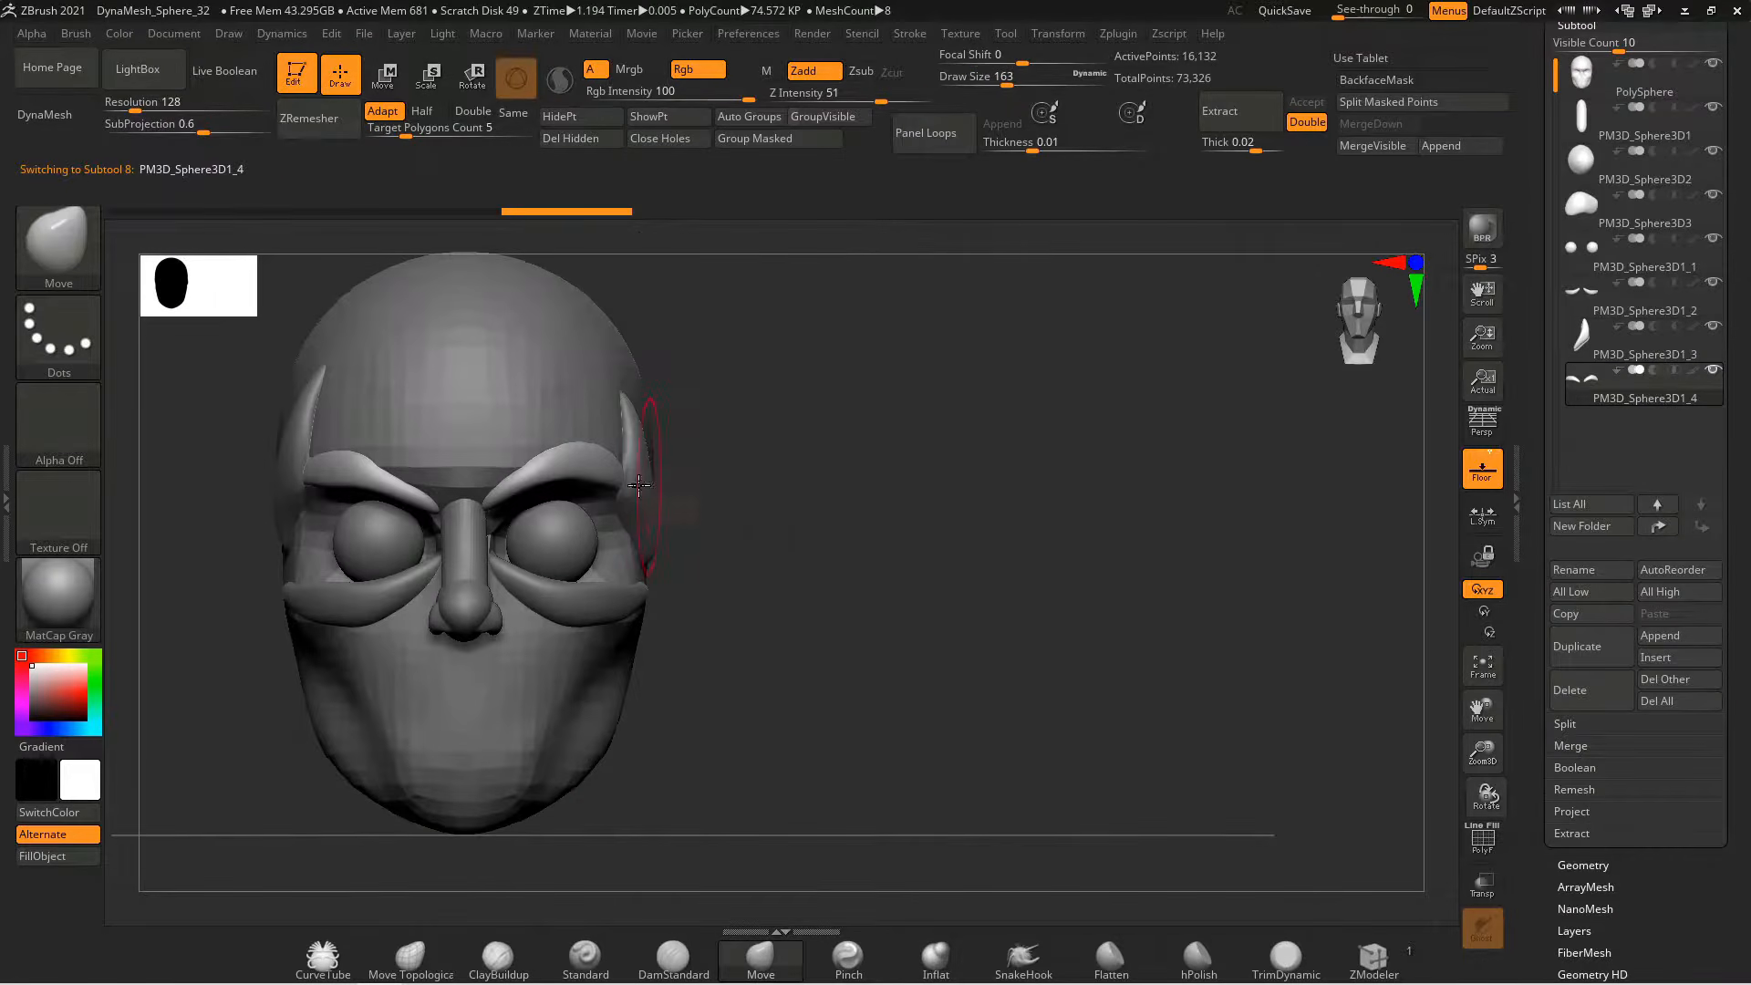
mouse_move(848, 488)
left_mouse_down("alt")
mouse_move(1012, 484)
mouse_move(858, 493)
left_mouse_up("alt")
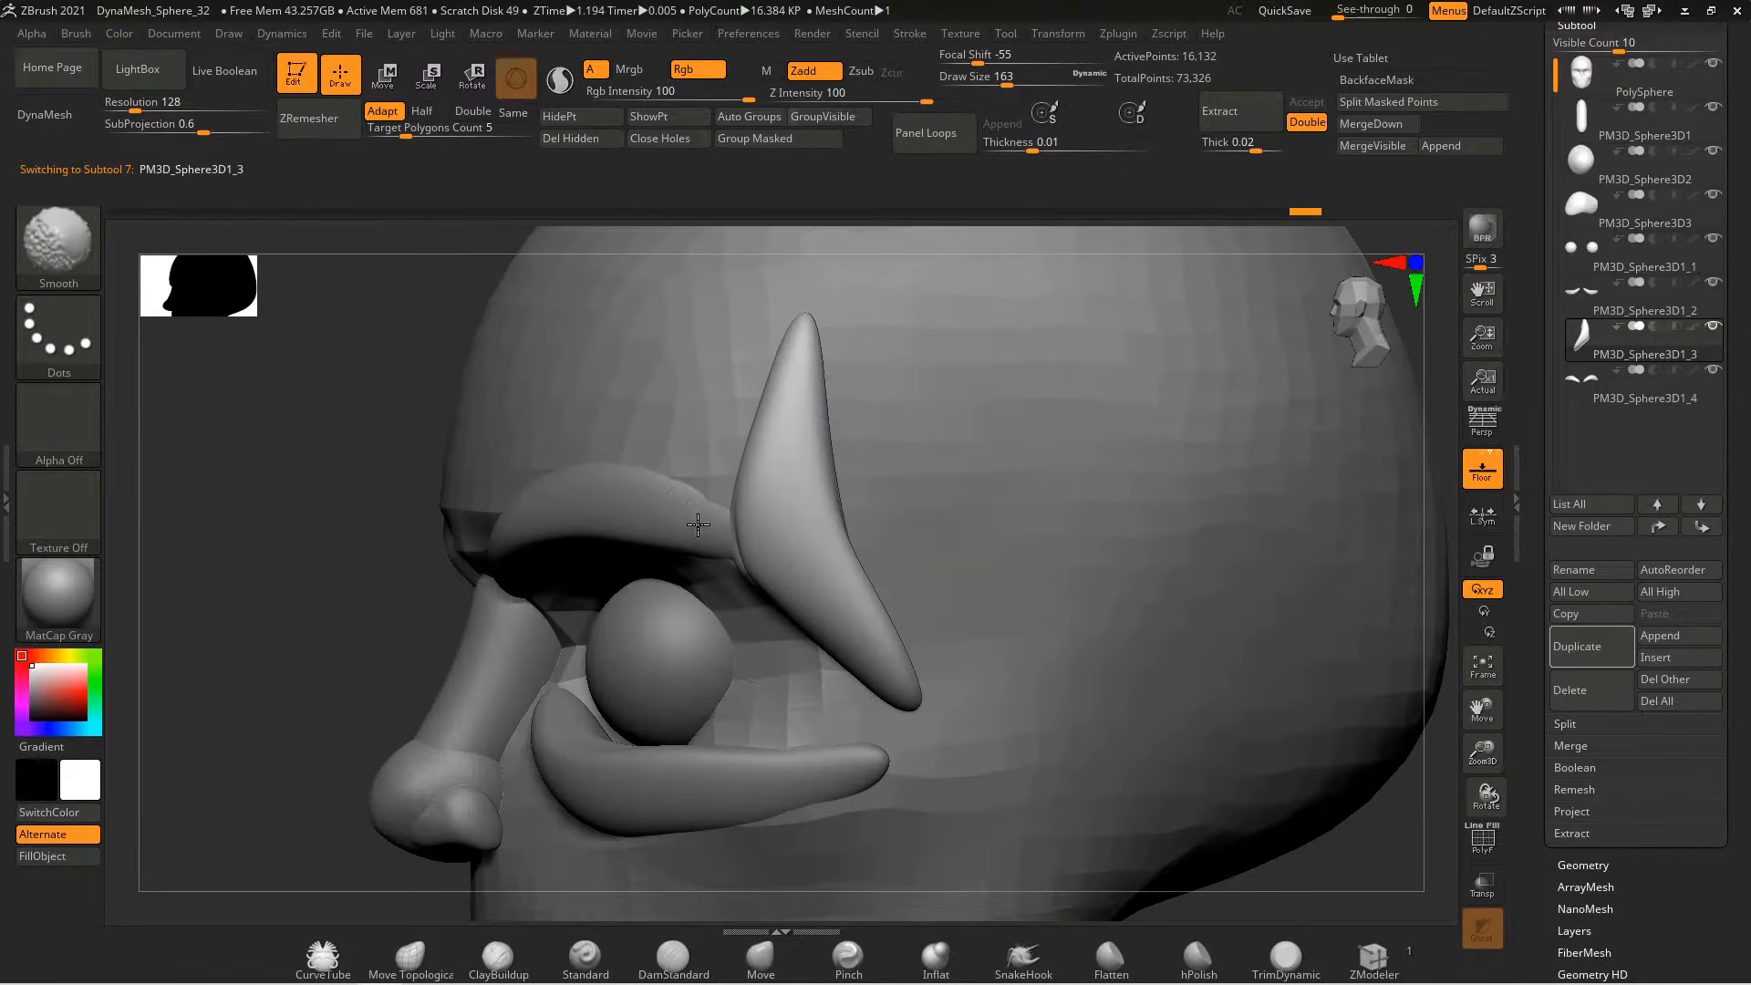
Duplicate the under-eye pieces and fit the smaller copy directly beneath the eyeballs as lower eyelids
left_click(703, 775, "alt")
key("ctrl+shift+d")
key("w")
mouse_move(775, 547)
left_mouse_down()
mouse_move(976, 551)
mouse_move(802, 556)
left_mouse_up()
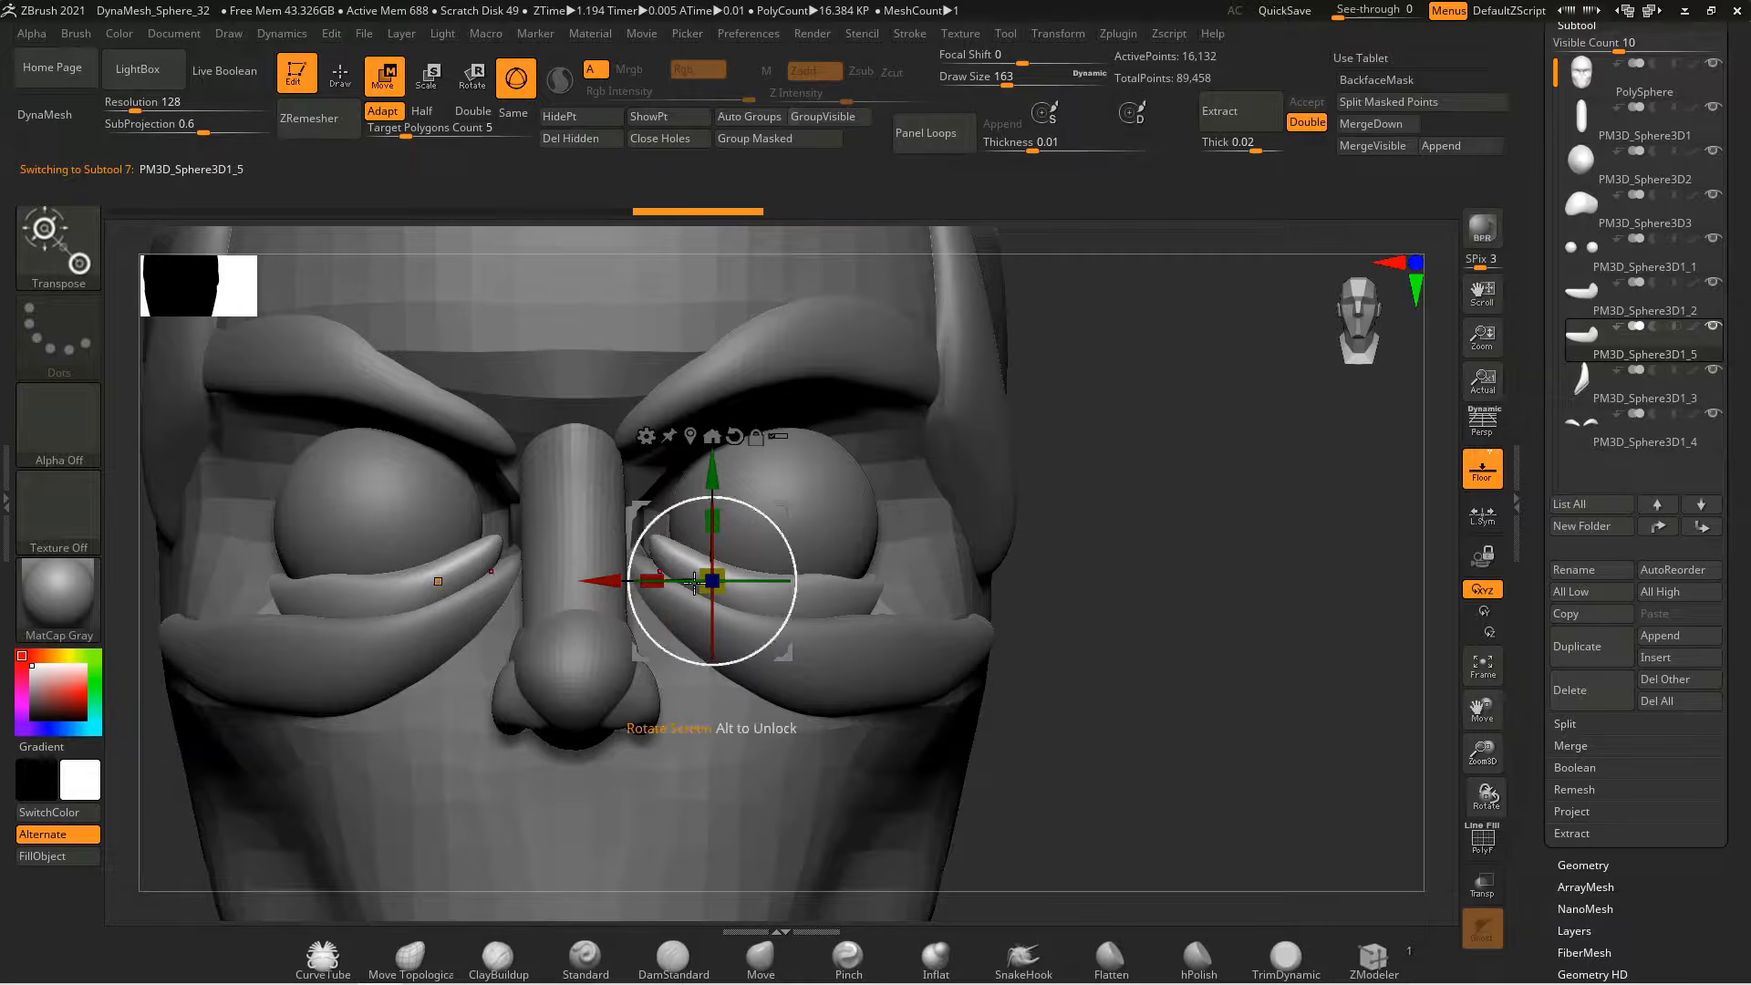
left_click_drag(1086, 548, 1091, 630)
left_click_drag(1094, 630, 1114, 706, "alt")
left_click_drag(630, 593, 685, 593)
left_click_drag(770, 609, 734, 609)
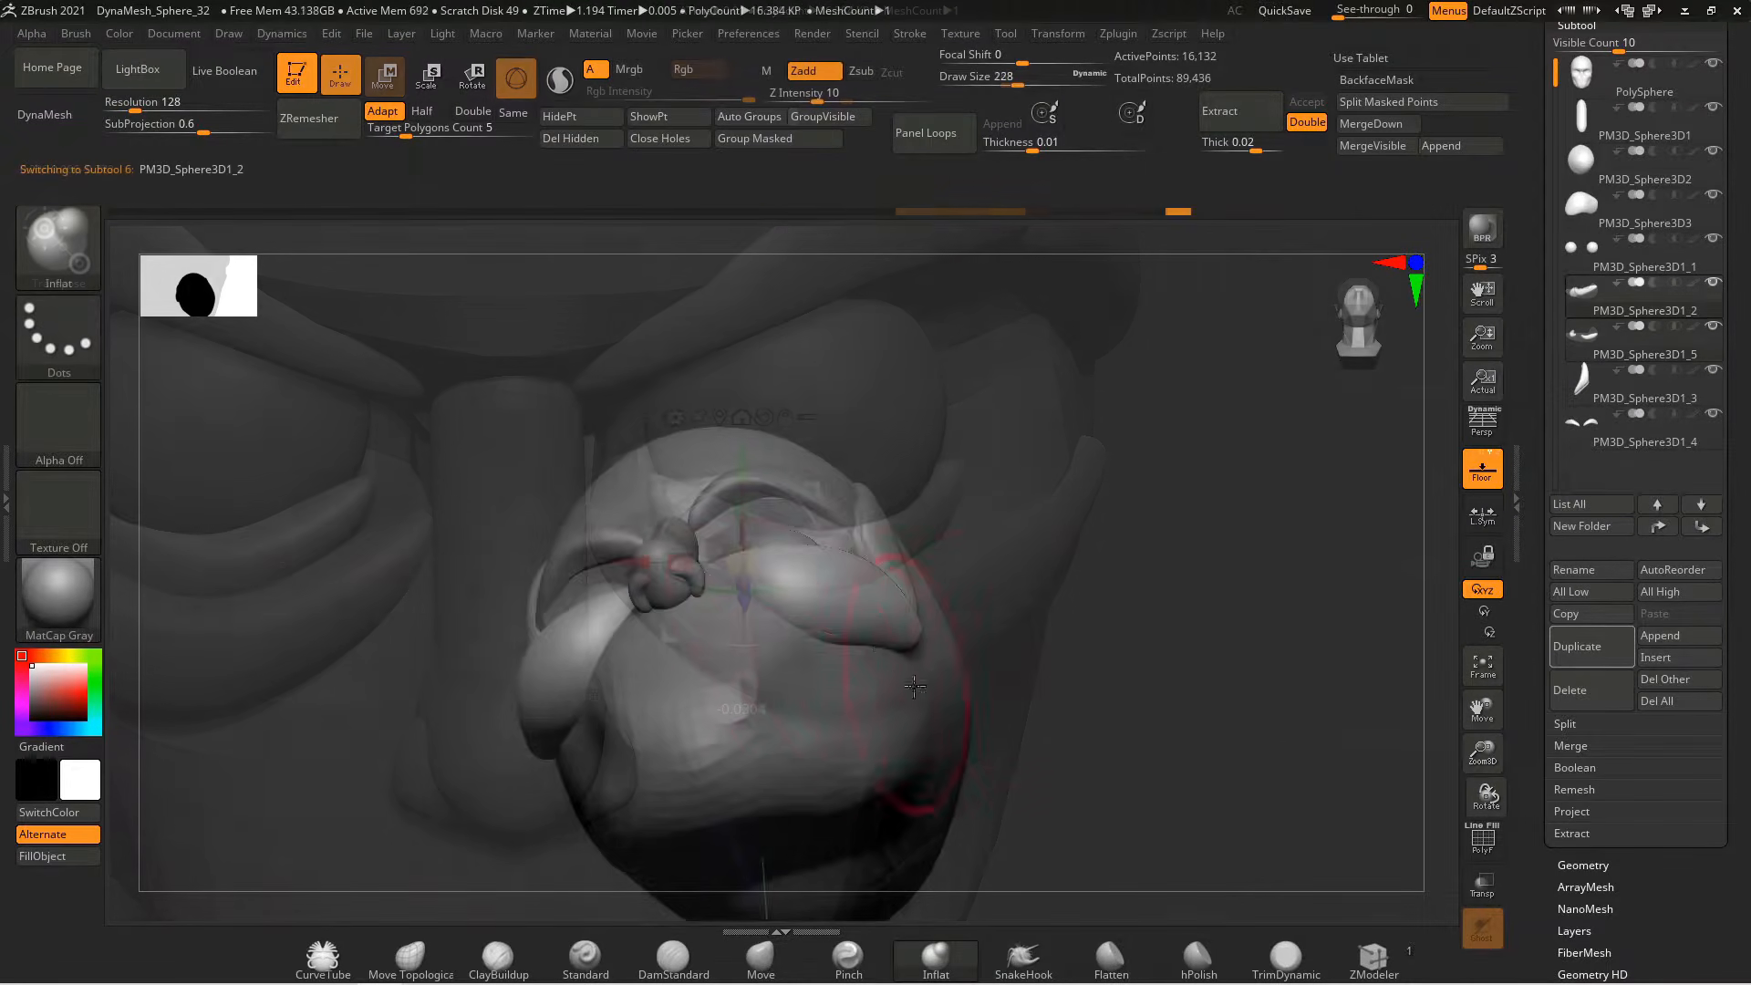
Inflate the cheek pieces below the lower eyelids with the Inflat brush at draw size 228
left_click_drag(1203, 566, 1053, 570)
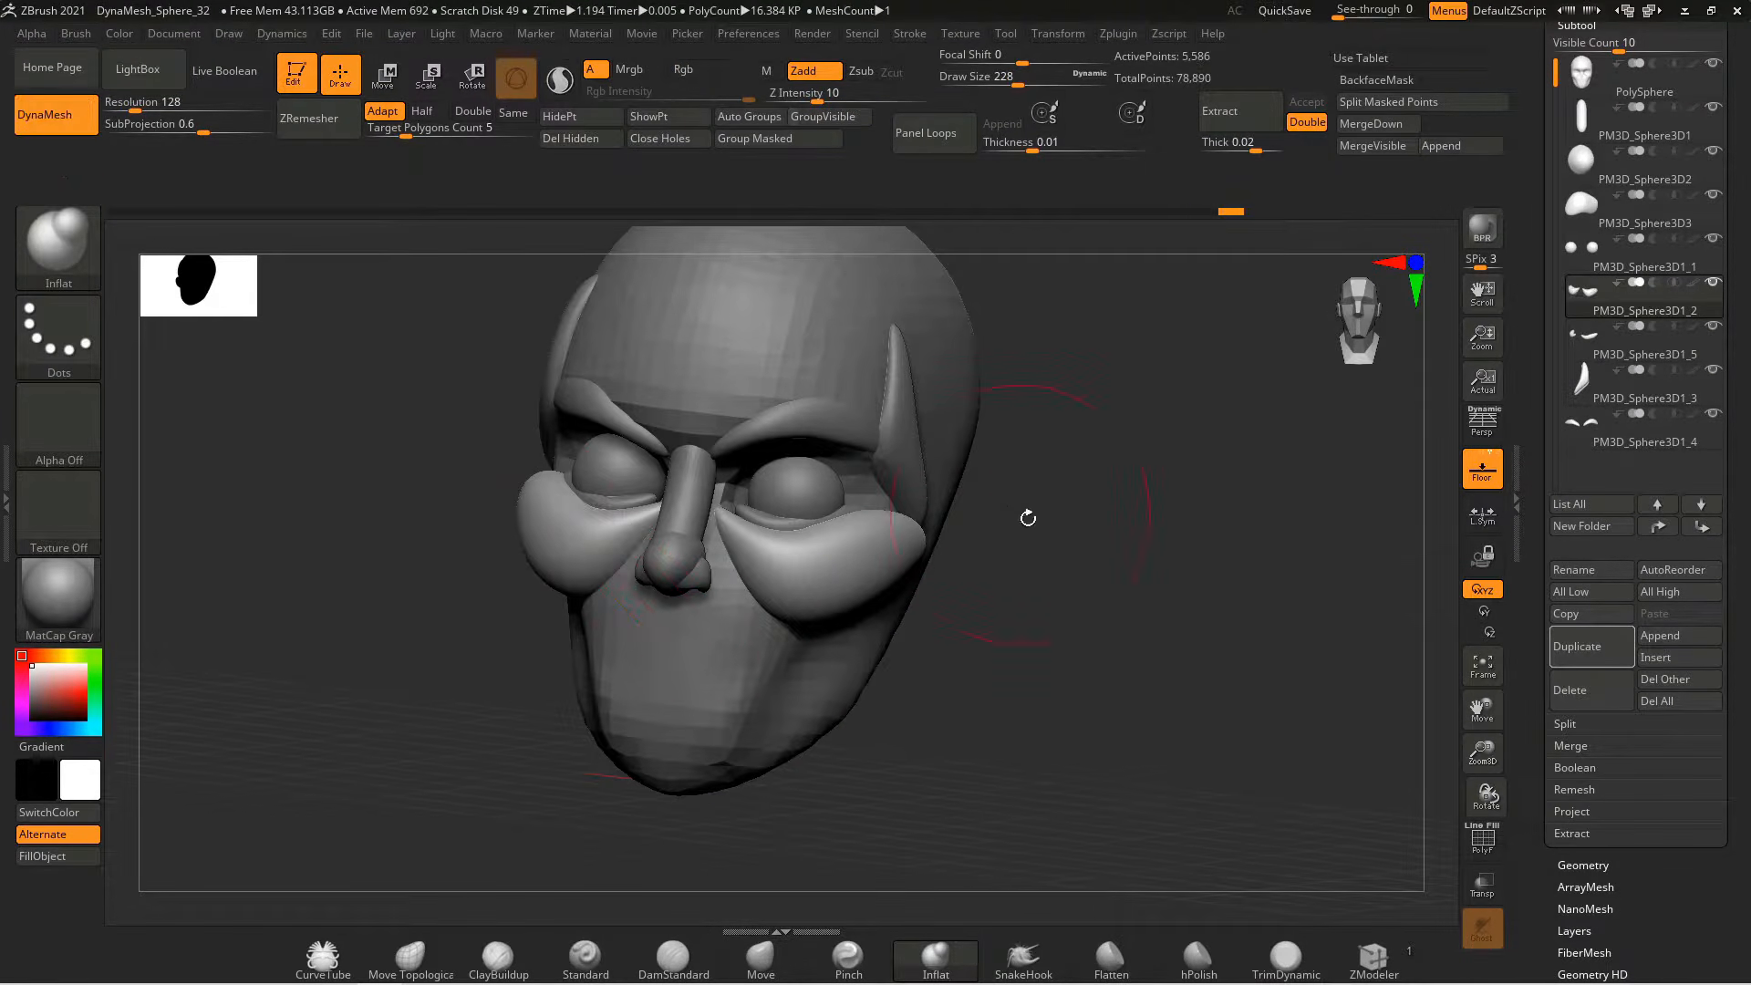
left_click_drag(1028, 517, 1015, 581, "shift")
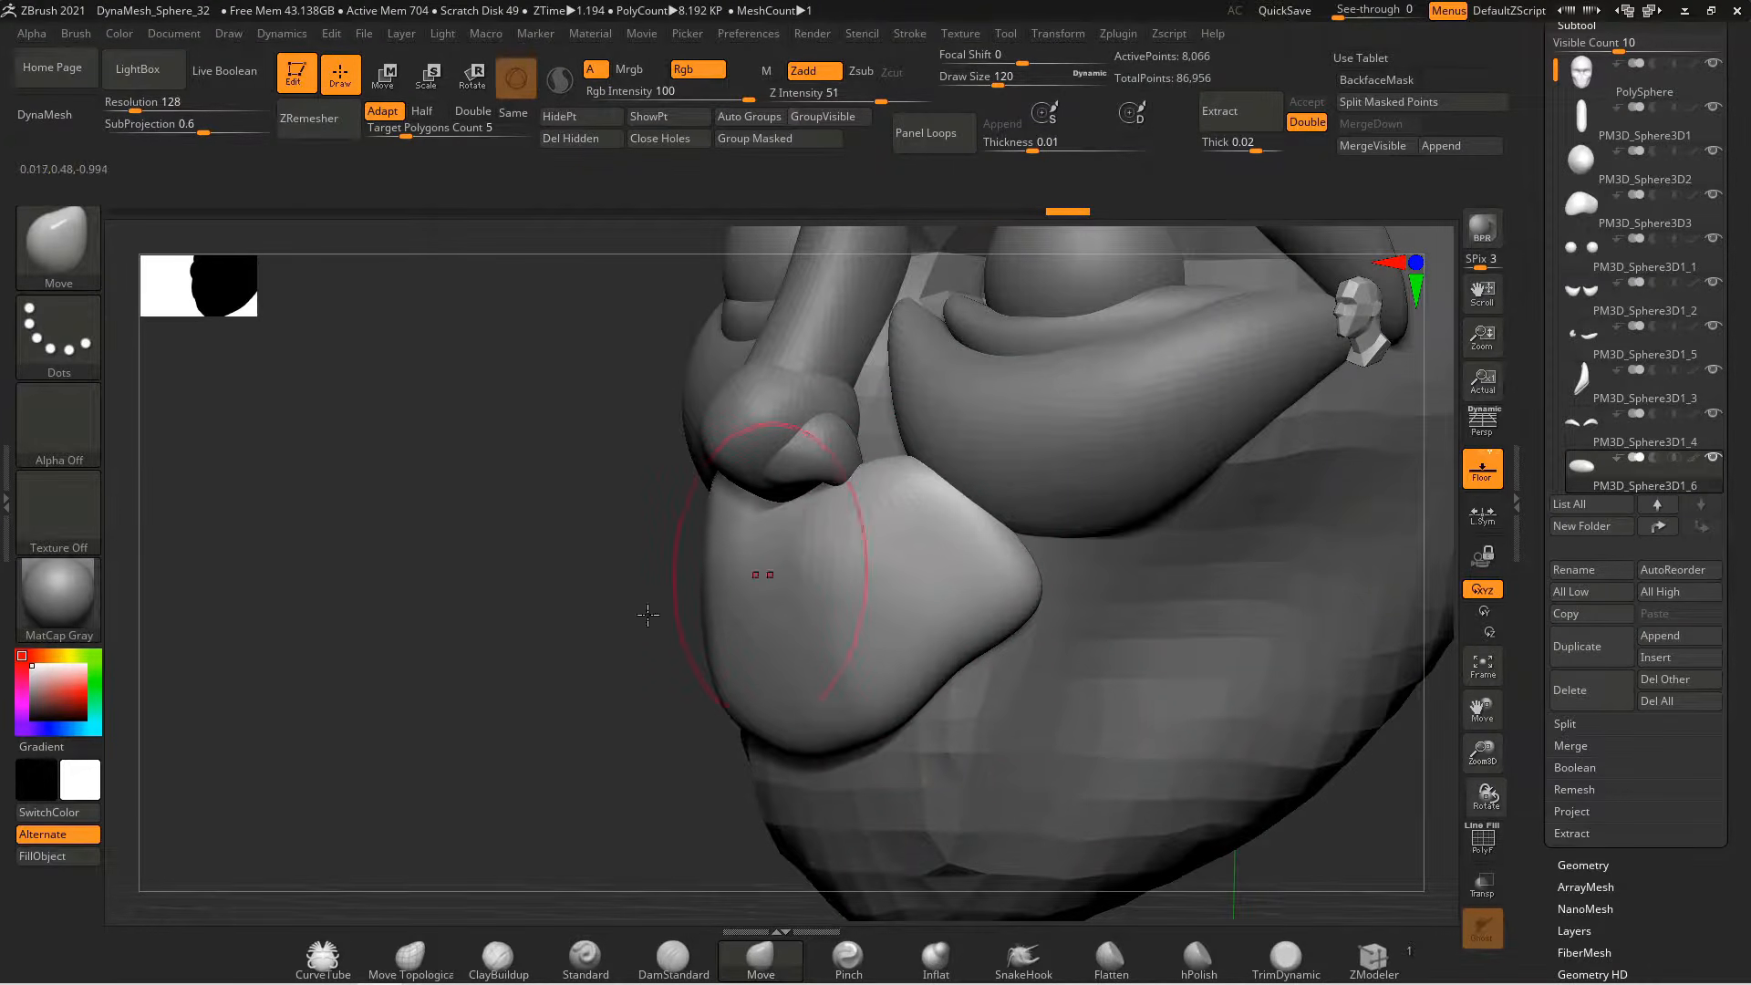
Shape the upper lip piece beneath the nose with the Move brush at draw size 120
left_click_drag(647, 616, 843, 585)
mouse_move(814, 702)
left_mouse_down()
mouse_move(863, 777)
mouse_move(871, 748)
mouse_move(1151, 725)
left_mouse_up()
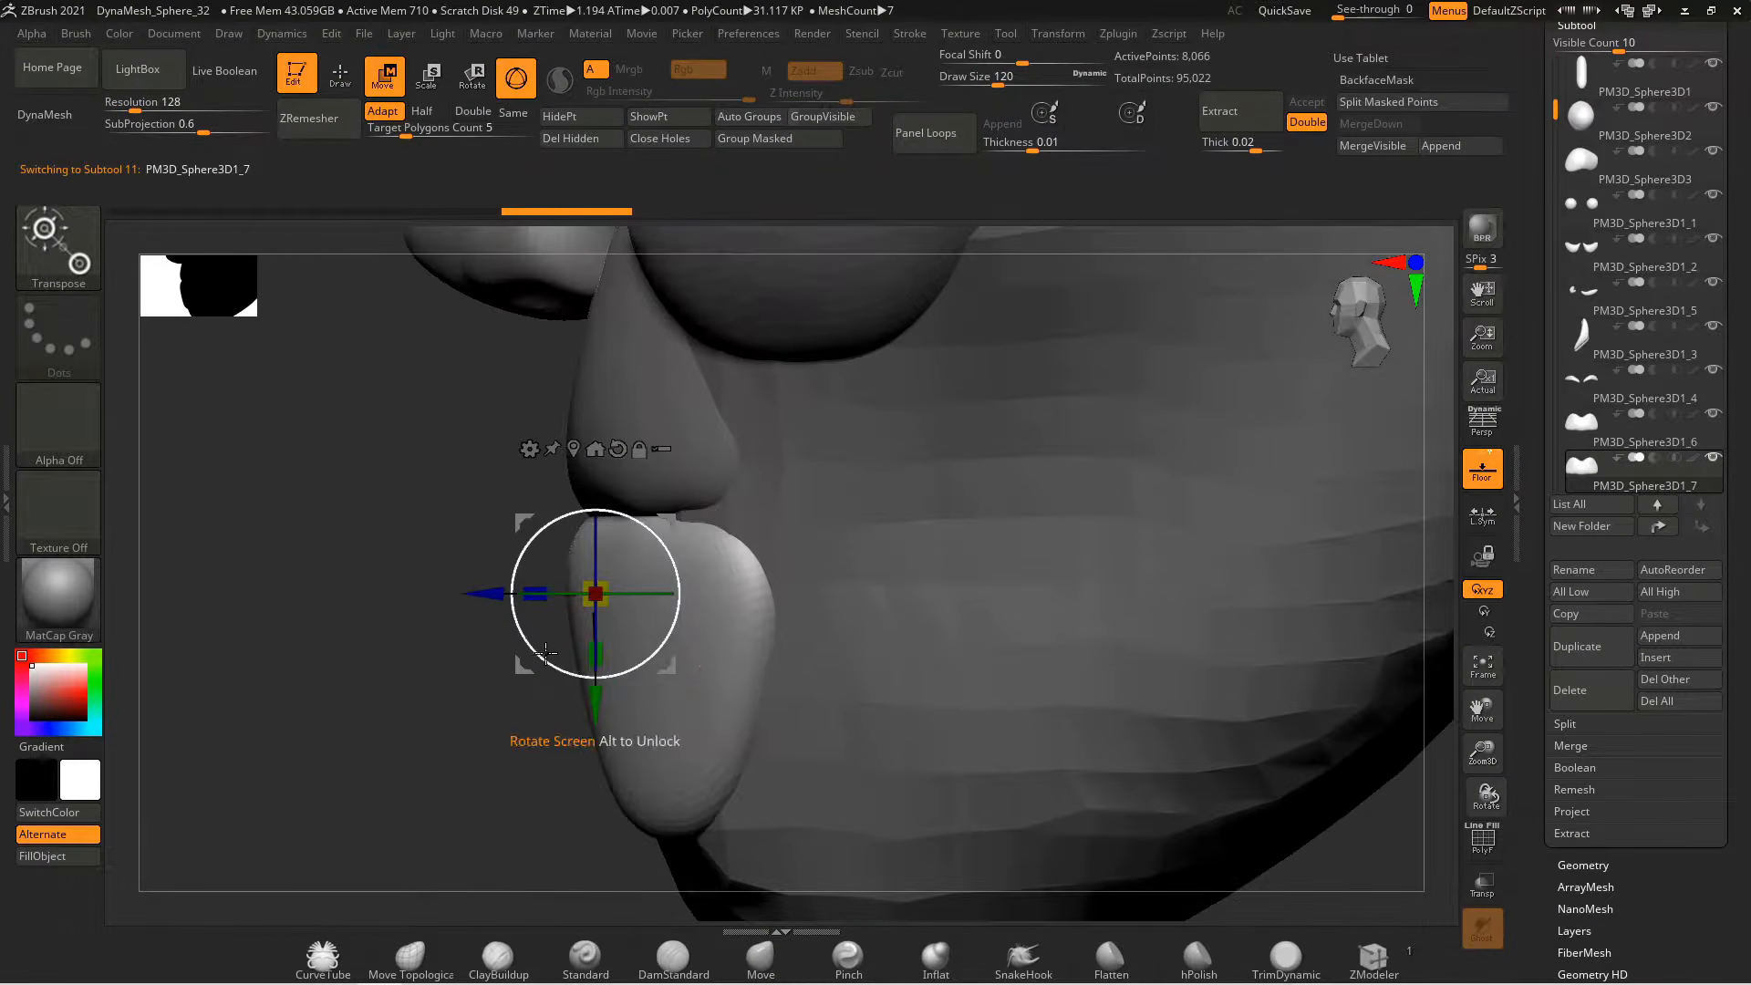
Rotate the copied lip piece beneath the upper lip and shape it into a lower lip with the Move brush
left_click_drag(546, 653, 895, 707)
left_click_drag(693, 672, 611, 523)
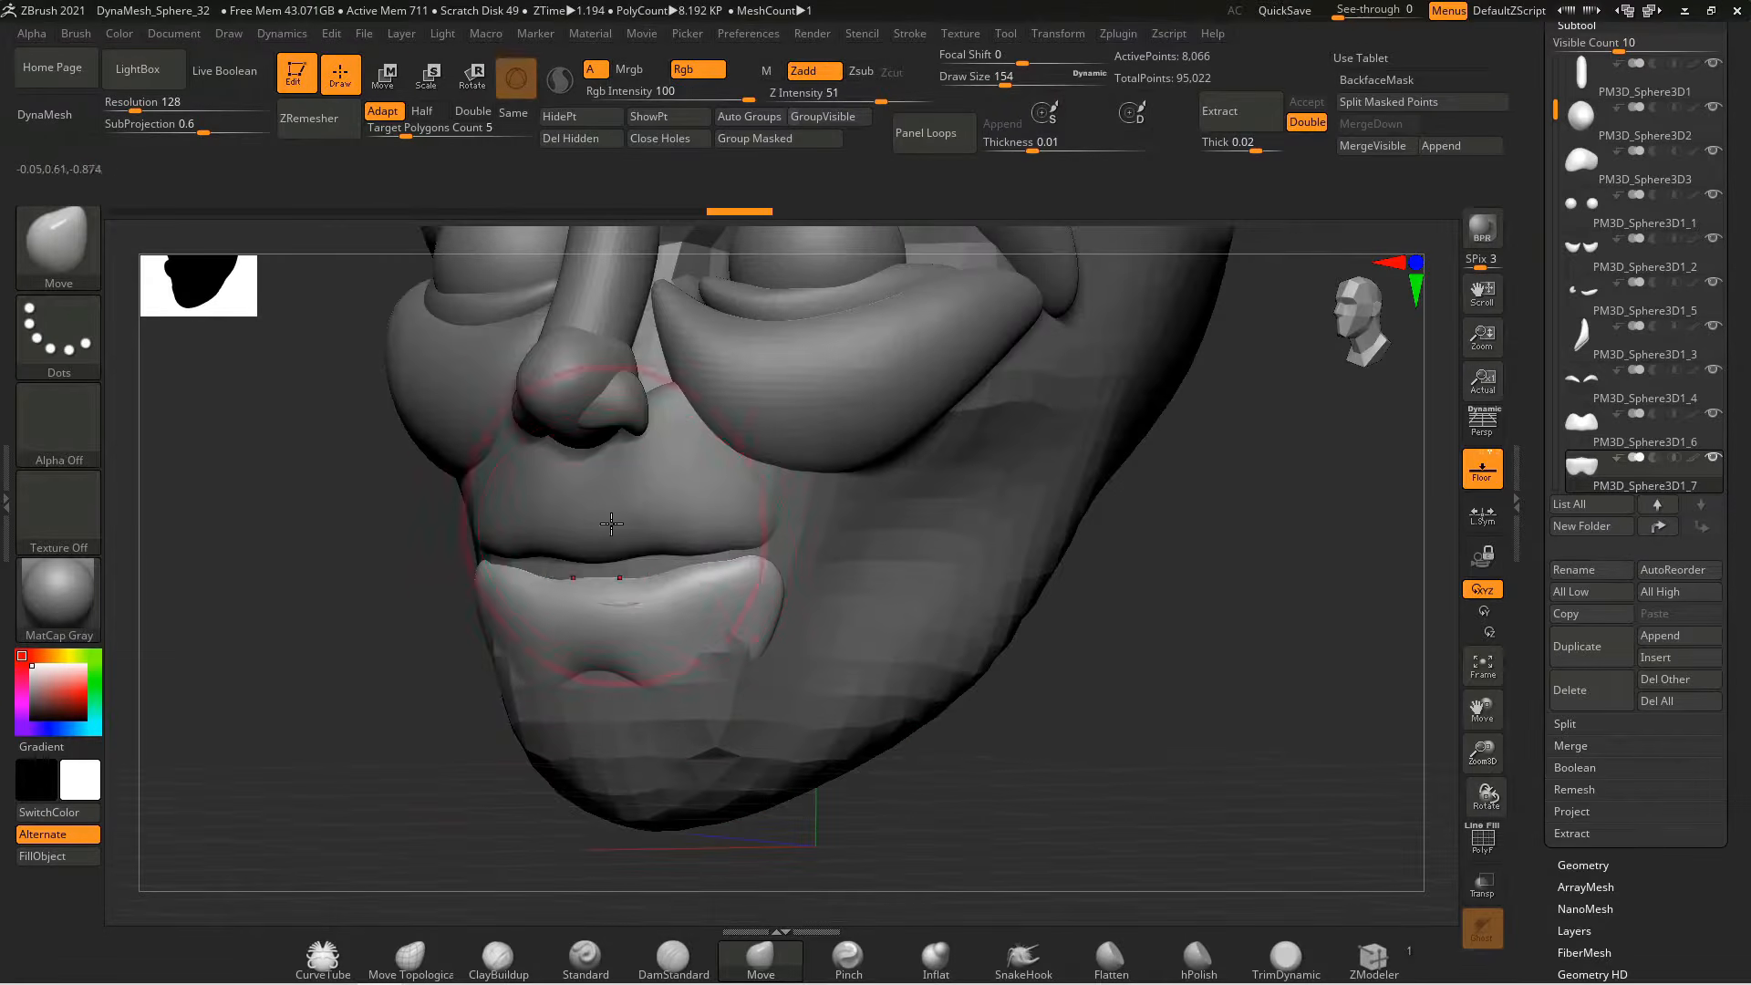
left_click_drag(757, 601, 717, 582)
left_click_drag(935, 658, 1140, 652)
Select the lower lip and refine its corner and profile against the upper lip with the Move brush
left_click(442, 587, "alt")
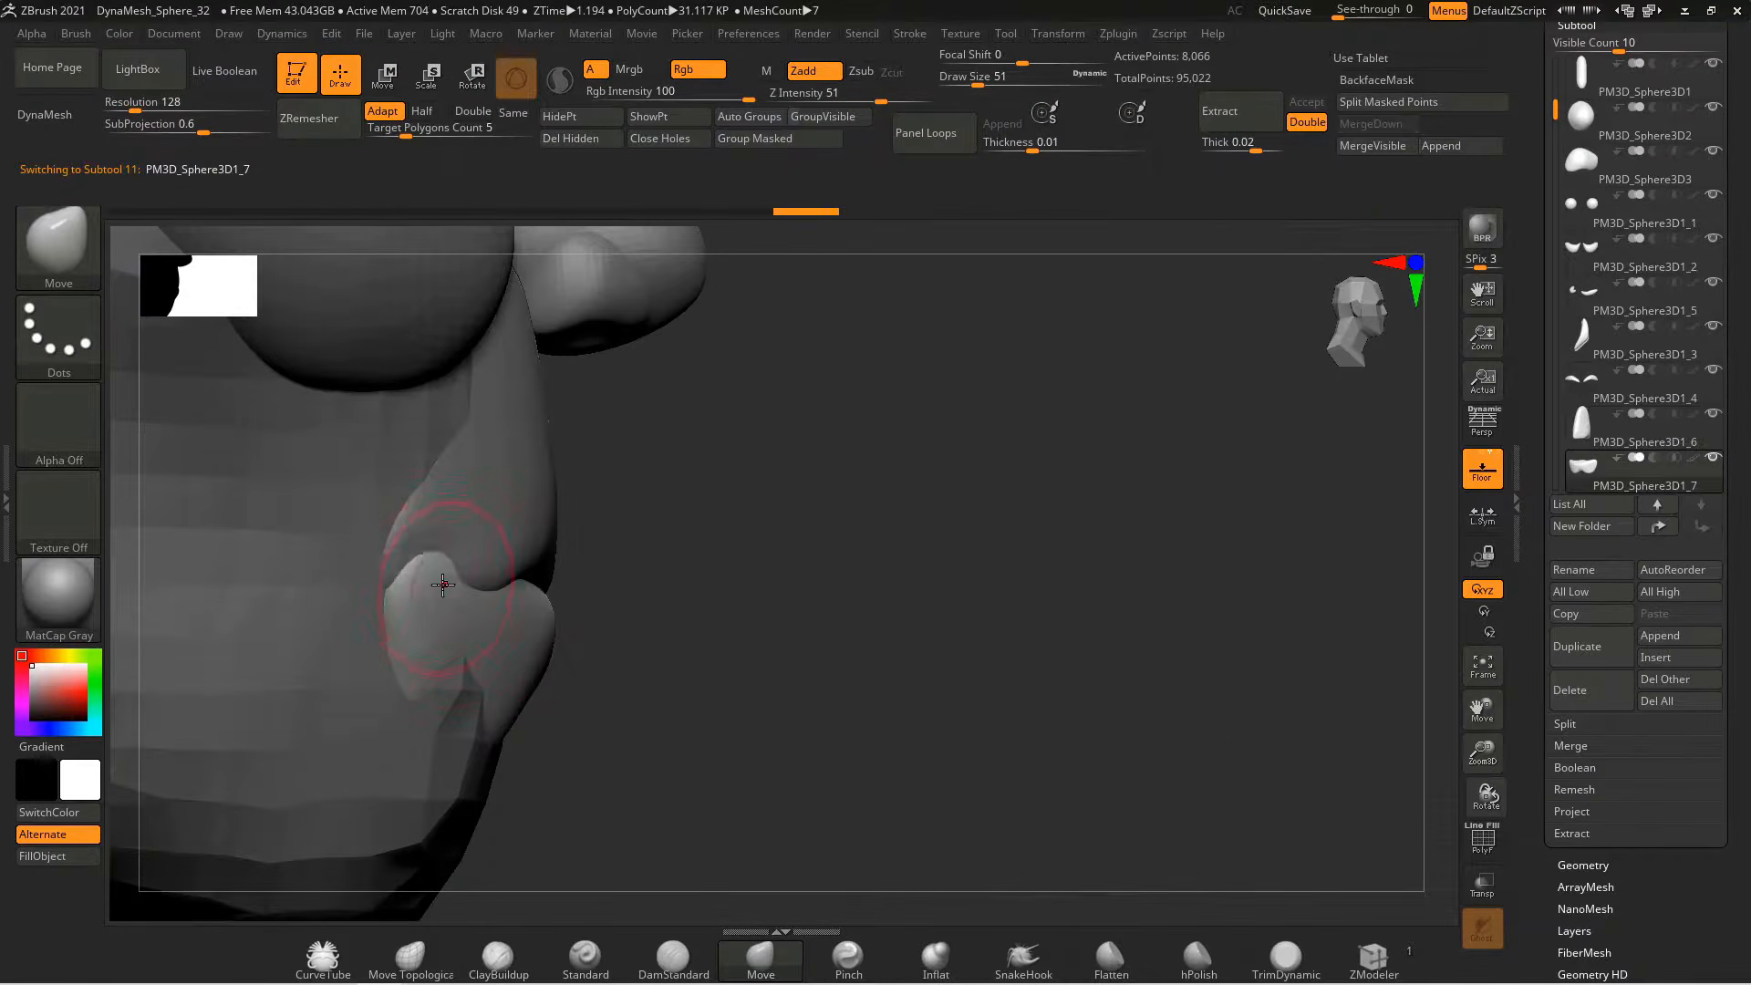
left_click_drag(694, 671, 583, 675)
key("s")
left_click_drag(518, 688, 531, 688)
left_click_drag(912, 693, 821, 511)
left_click_drag(1048, 566, 985, 693)
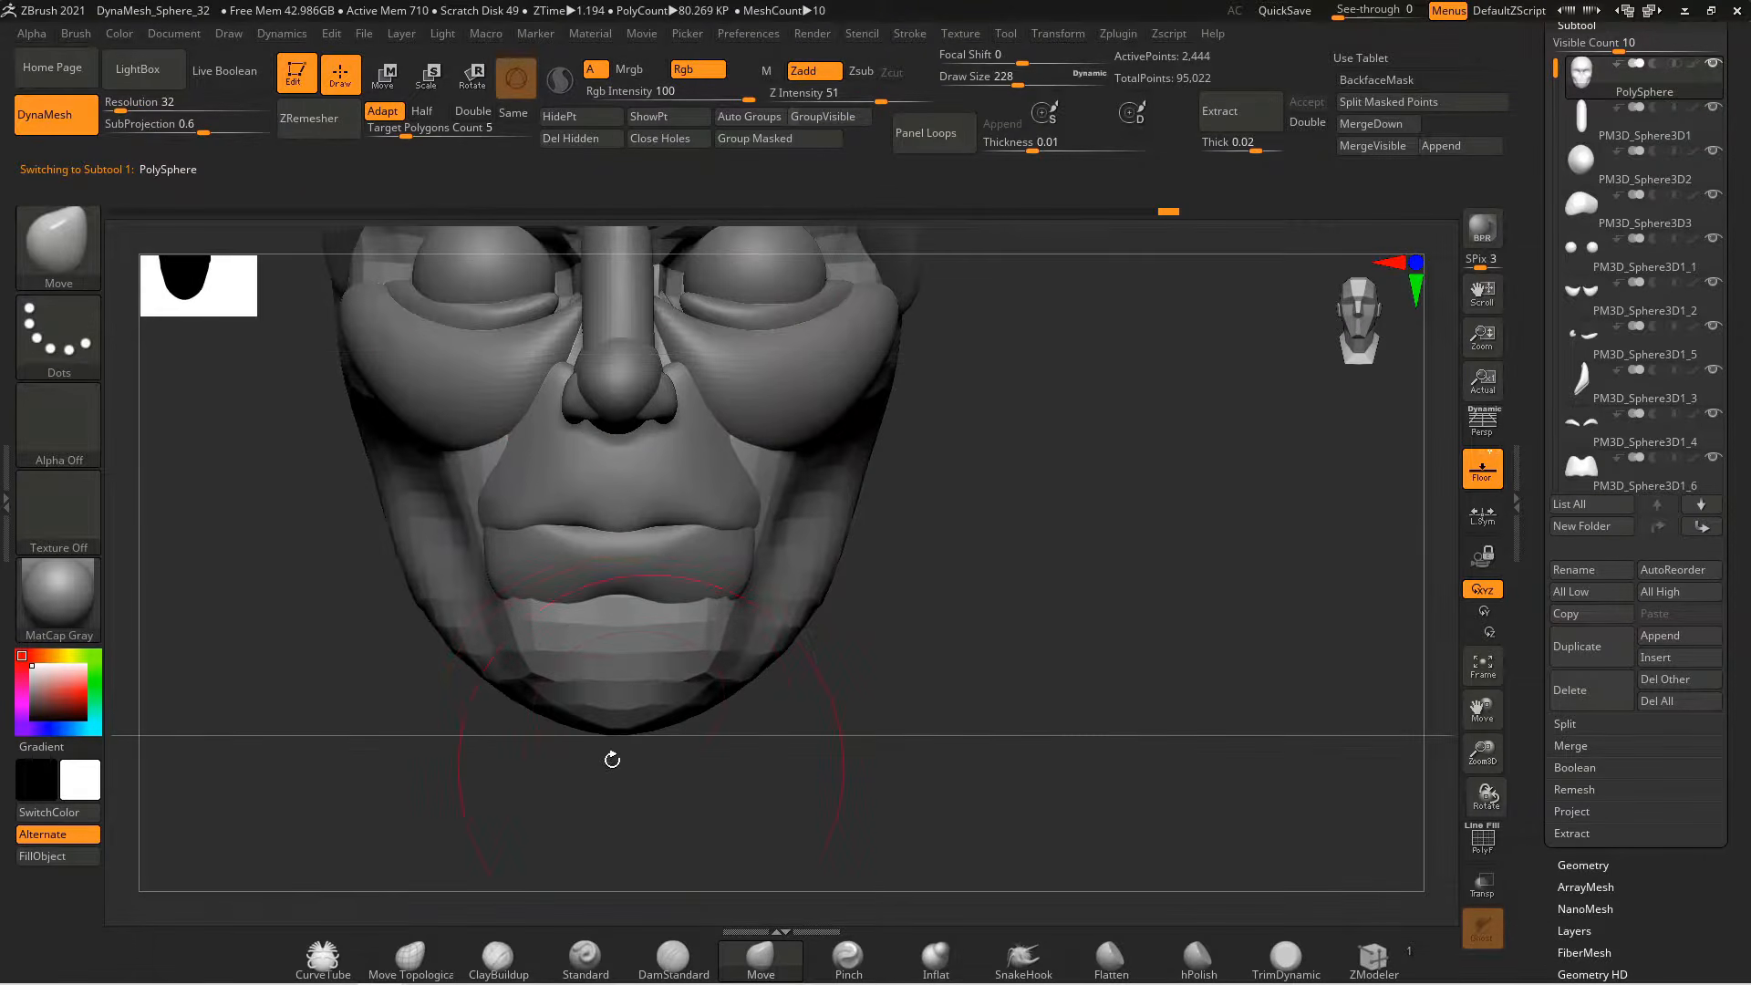
Flatten the new sphere into a thin upright disc beside the jaw
mouse_move(605, 754)
left_mouse_down()
mouse_move(848, 597)
mouse_move(996, 791)
left_mouse_up()
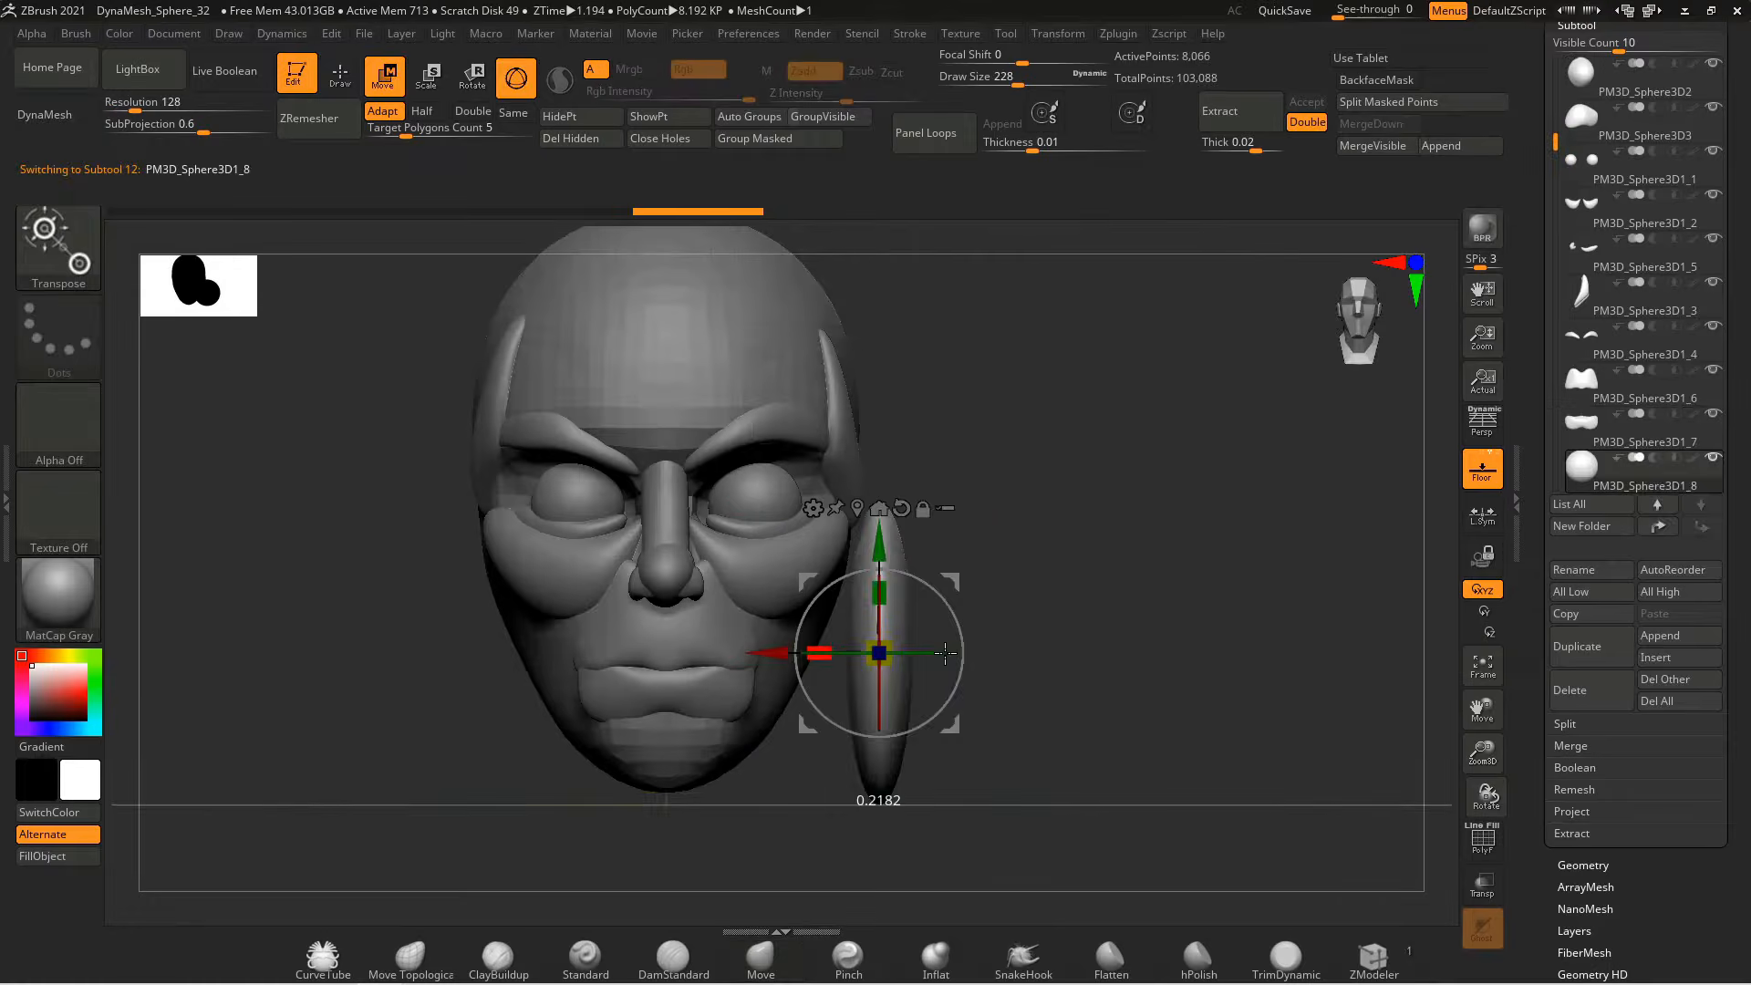
left_click_drag(1003, 653, 810, 653)
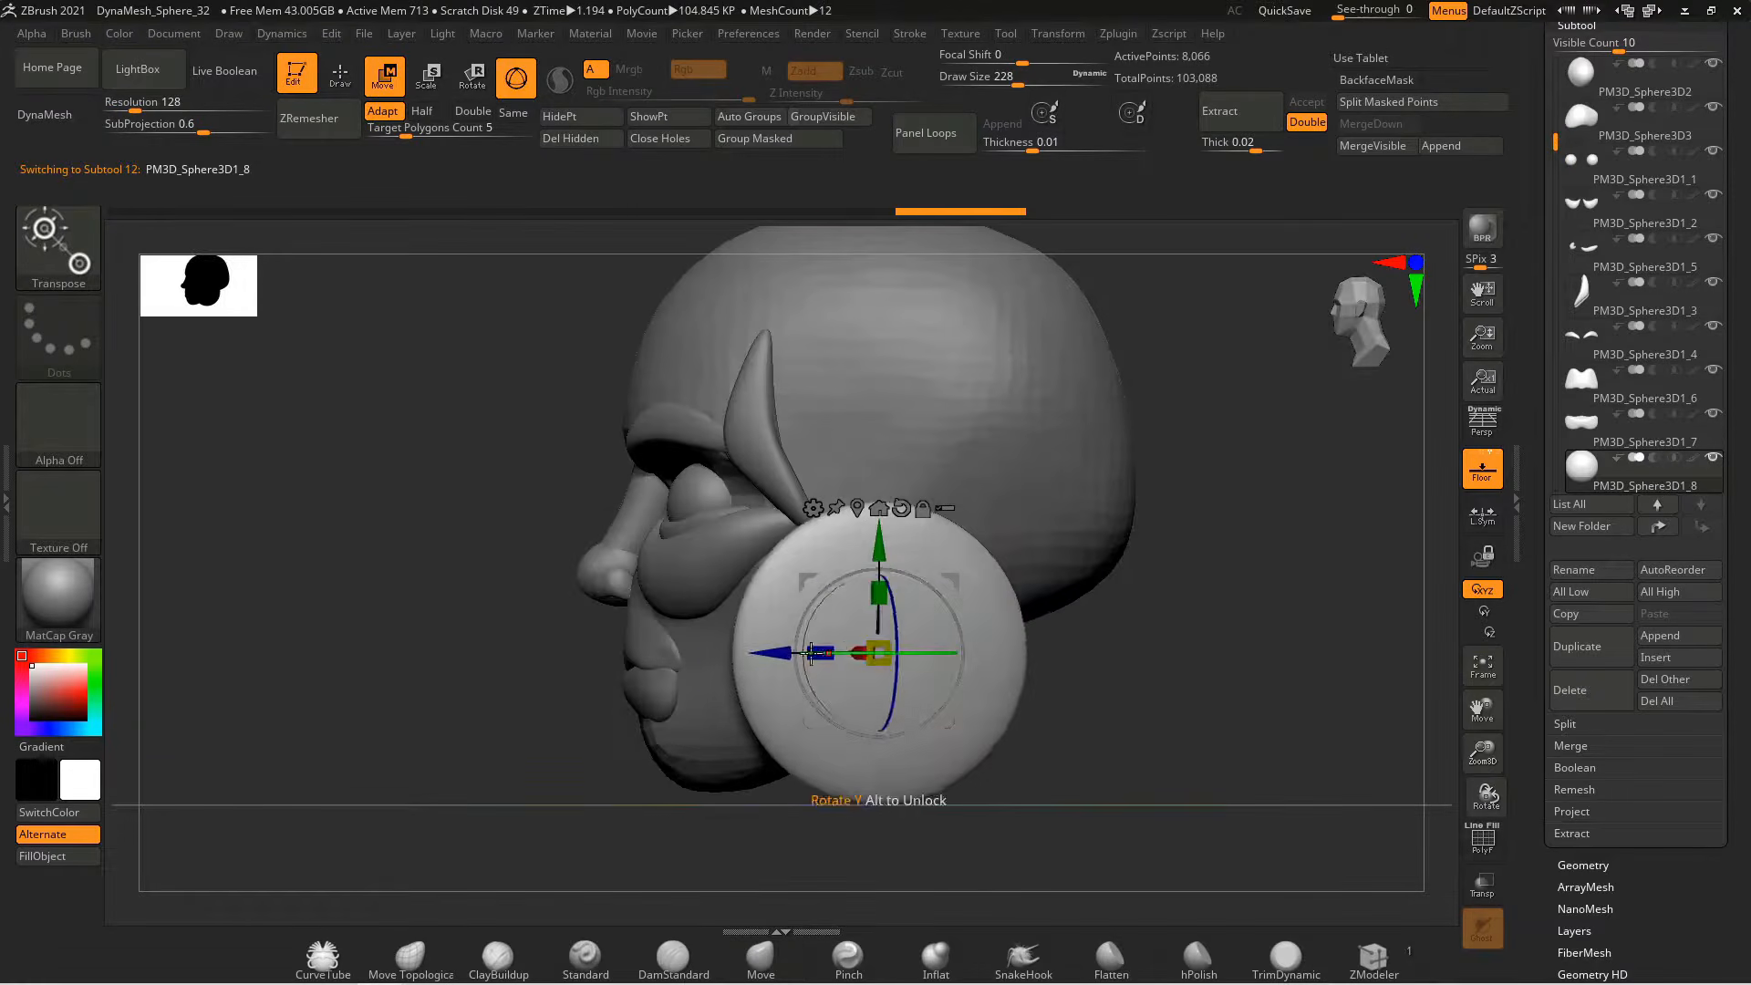
left_click_drag(966, 666, 978, 669)
left_click_drag(848, 825, 1004, 743)
Tilt the disc to follow the jaw's slope and move it against the side of the face
left_click_drag(866, 680, 855, 719)
left_click_drag(1005, 742, 995, 784)
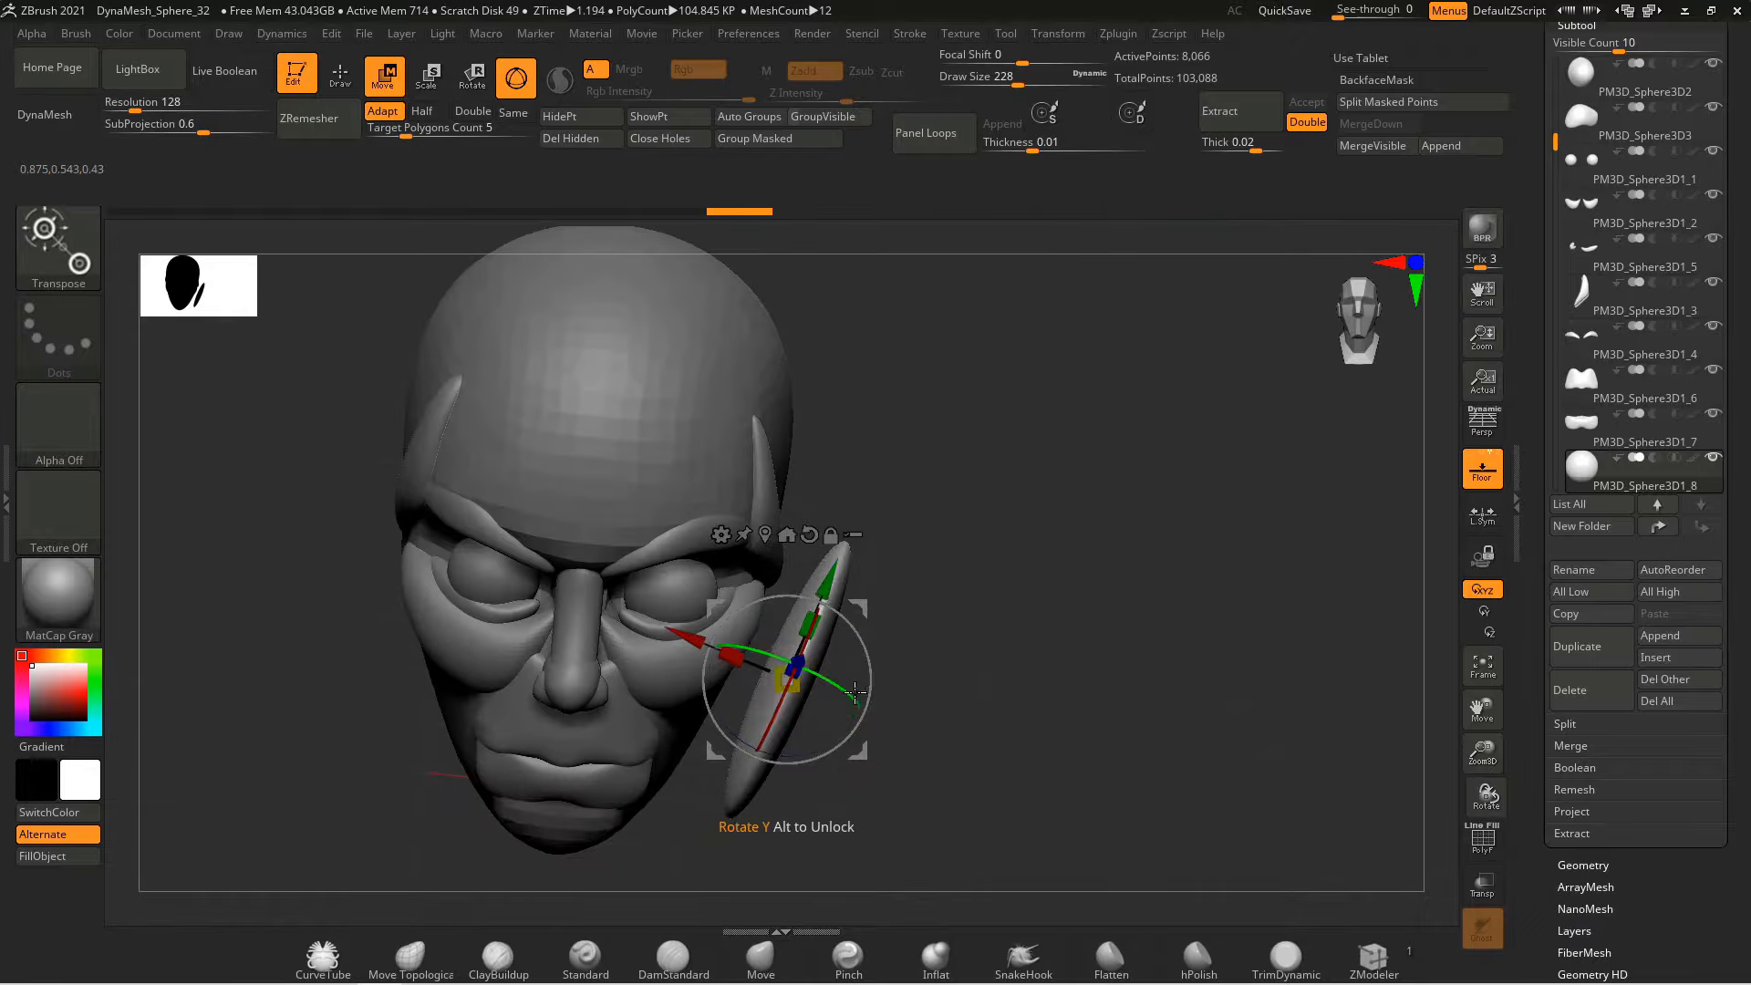
left_click_drag(821, 803, 998, 785)
left_click_drag(744, 629, 753, 651)
mouse_move(998, 784)
left_mouse_down()
mouse_move(821, 784)
mouse_move(999, 784)
left_mouse_up()
Mirror the jaw disc to the other side of the face with SubTool Master
left_click(1118, 34)
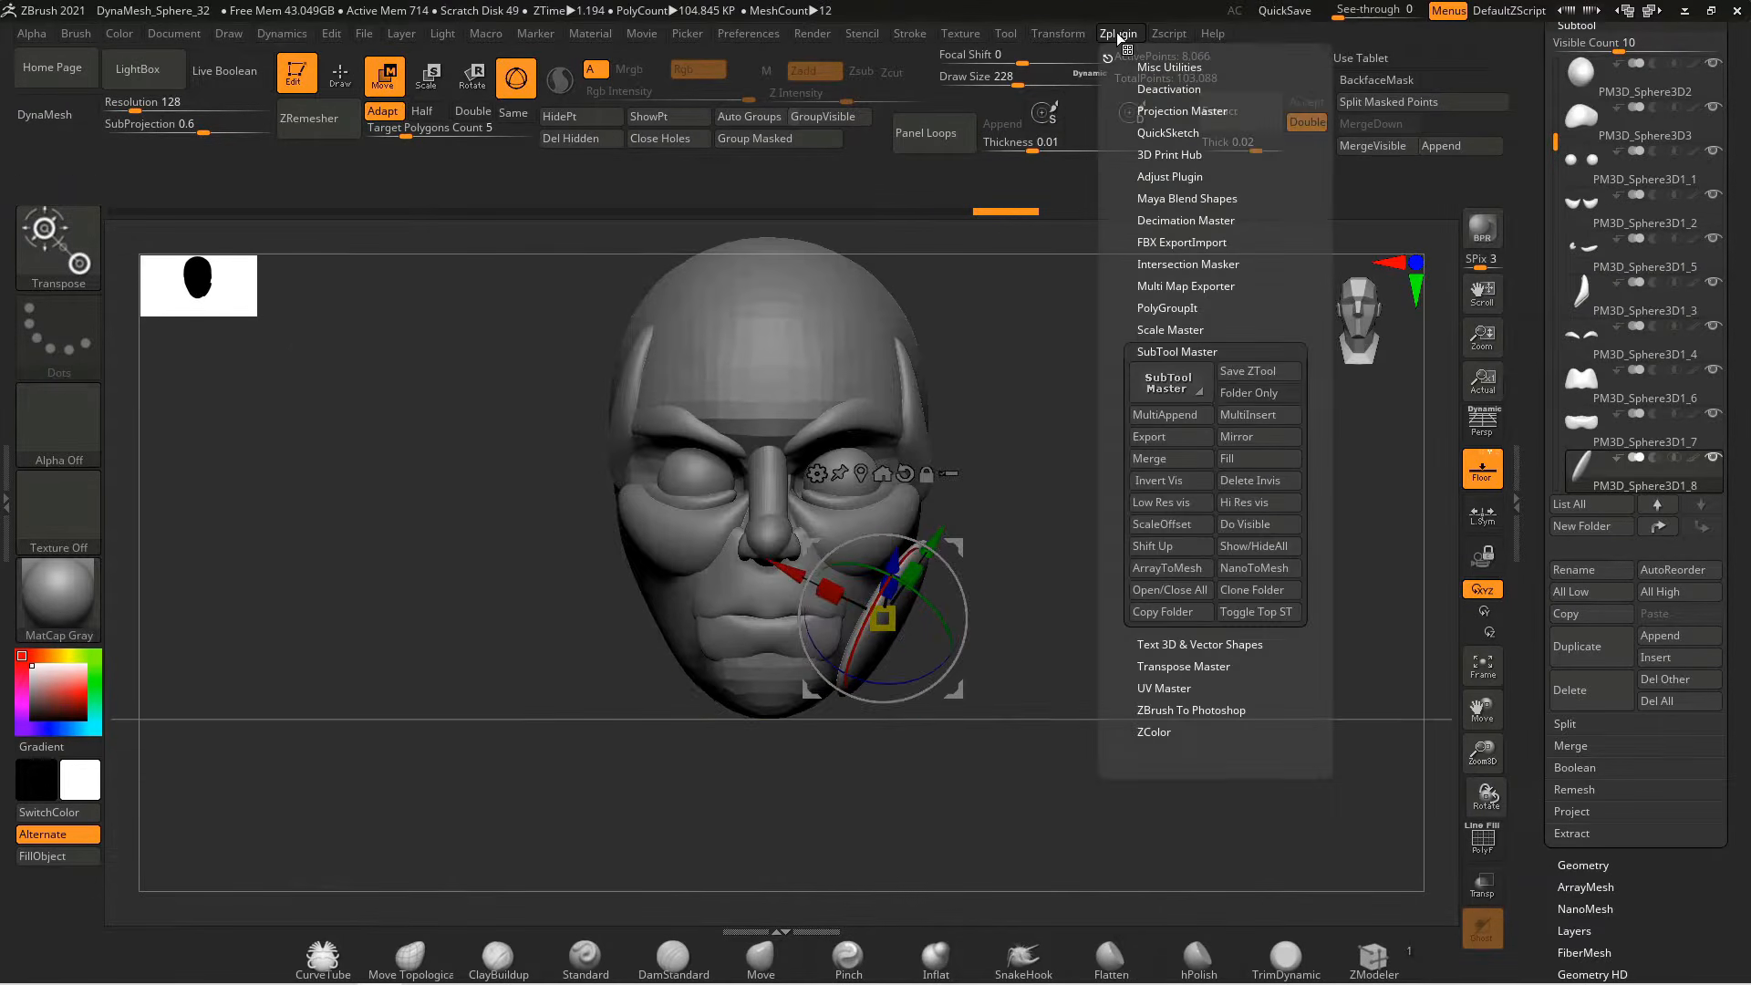
left_click(1259, 437)
left_click(762, 467)
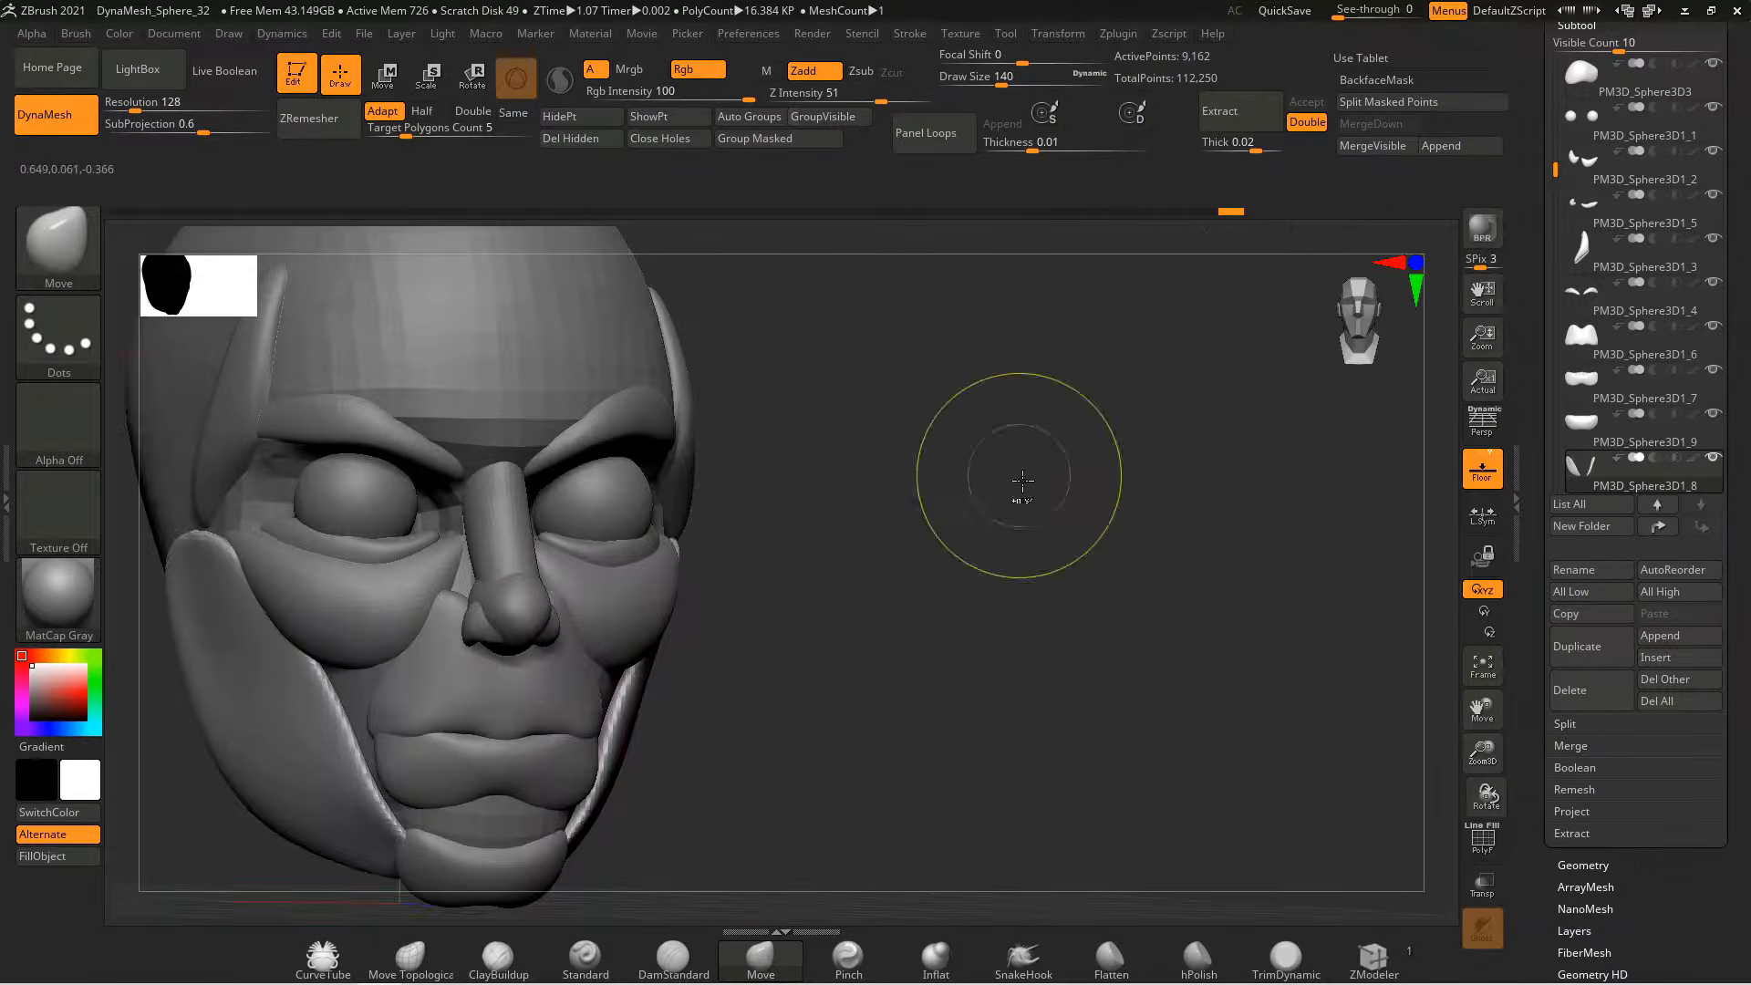
Shape the side jaw pieces around the cheeks and mouth with the Move brush at draw size 140
left_click_drag(1023, 481, 921, 355)
left_click_drag(765, 705, 718, 619)
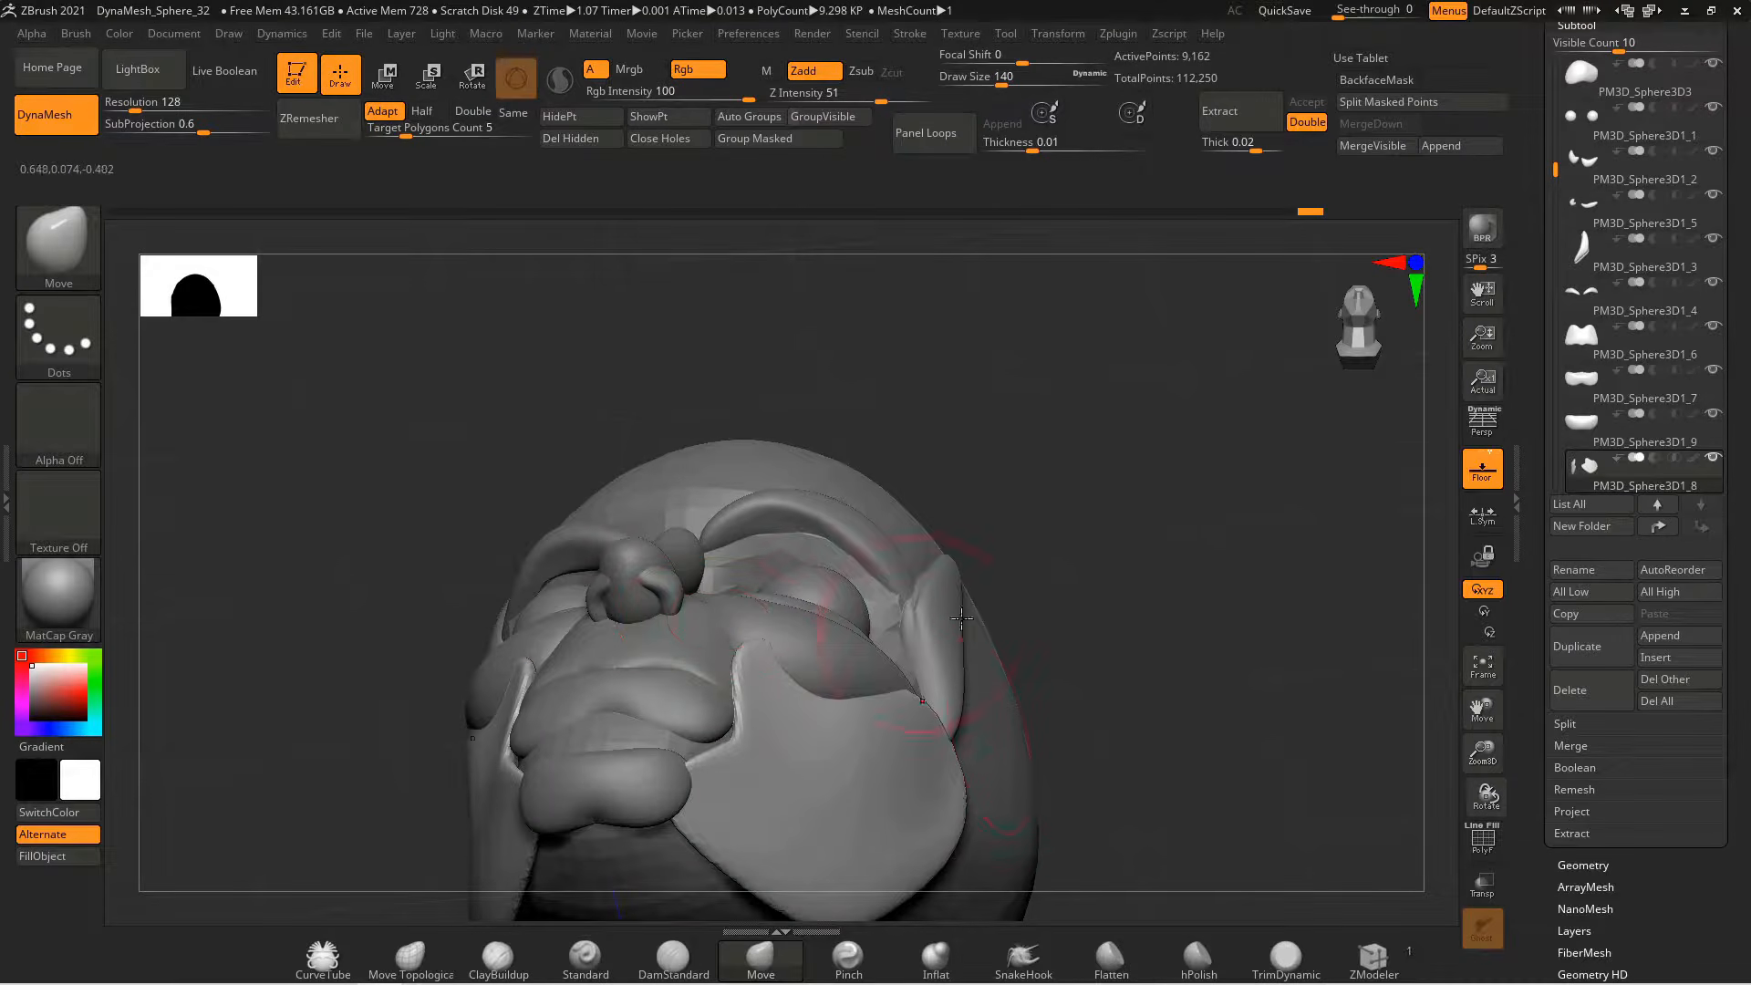
mouse_move(1085, 583)
left_mouse_down()
mouse_move(1077, 775)
mouse_move(967, 711)
left_mouse_up()
mouse_move(365, 652)
left_mouse_down()
mouse_move(742, 660)
mouse_move(584, 680)
left_mouse_up()
Select the neighbouring face piece and the jaw pieces in turn and refine how they fit with the Move brush
left_click(586, 548, "alt")
mouse_move(1049, 638)
left_mouse_down()
mouse_move(1222, 630)
mouse_move(985, 630)
left_mouse_up()
left_click(319, 638, "alt")
mouse_move(985, 693)
left_mouse_down()
mouse_move(1140, 547)
mouse_move(948, 674)
mouse_move(1031, 670)
mouse_move(921, 547)
mouse_move(1167, 656)
left_mouse_up()
left_click_drag(912, 629, 934, 625)
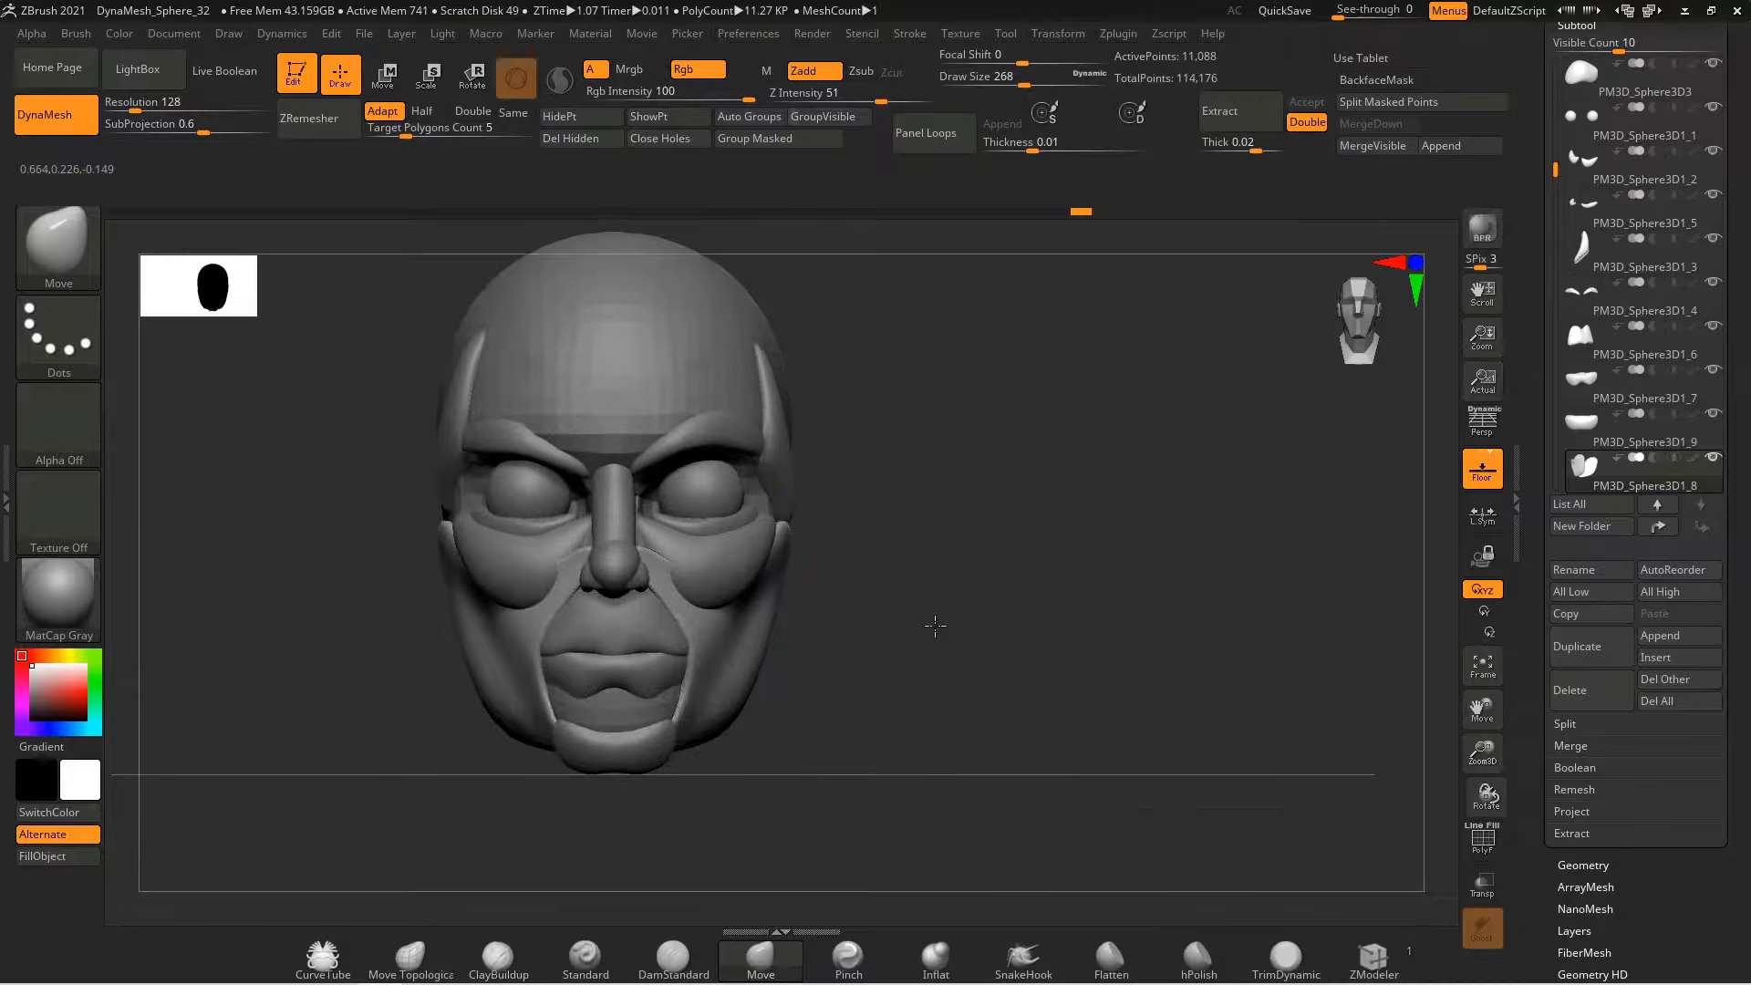
Refine the pieces around the mouth with the Move brush, select the lower lip piece and adjust the brush size
left_click_drag(1185, 629, 1022, 602)
left_click(811, 602, "alt")
left_click_drag(1131, 601, 1277, 675)
left_click(867, 748, "alt")
left_click_drag(824, 688, 985, 680)
left_click(753, 775, "alt")
key("s")
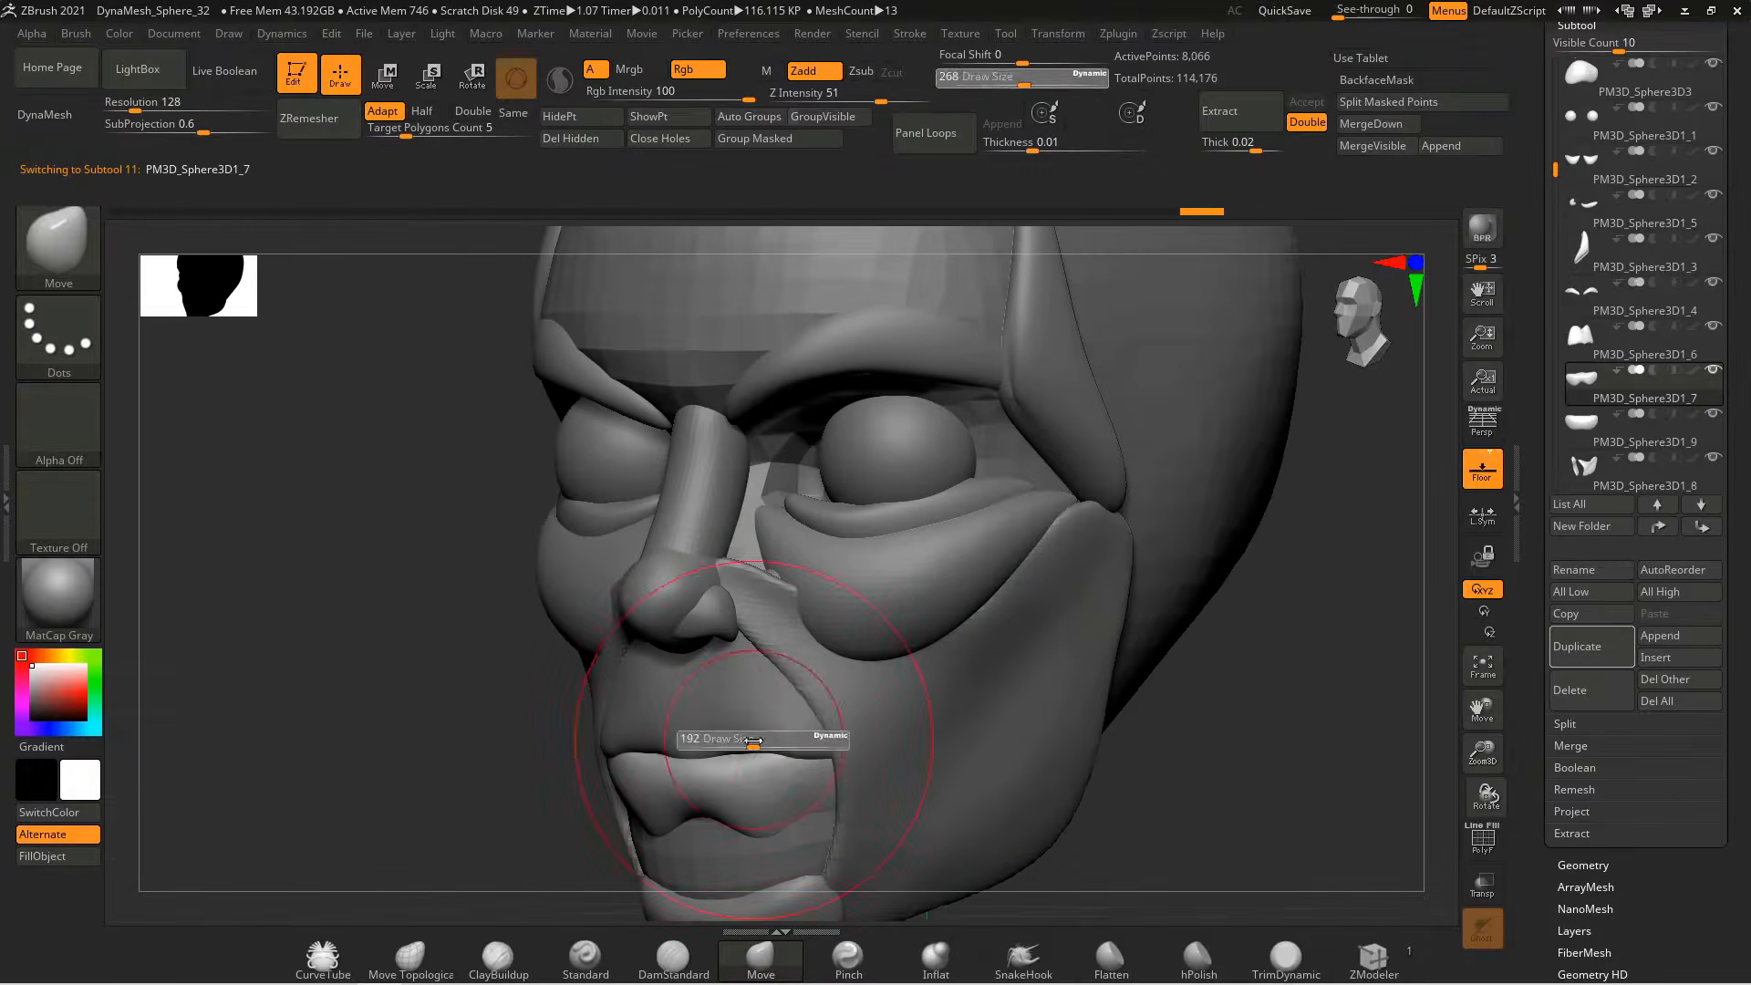
Build up the edges of the upper and lower lip pieces with ClayBuildup and plump the lower lip with the Inflat brush
left_click(498, 957)
mouse_move(1131, 675)
left_mouse_down()
mouse_move(1222, 674)
mouse_move(985, 656)
mouse_move(1095, 730)
left_mouse_up()
left_click(703, 771, "alt")
left_click(775, 702, "alt")
left_click(729, 775, "alt")
left_click(935, 958)
left_click_drag(693, 764, 757, 768)
left_click_drag(1332, 675, 1423, 675)
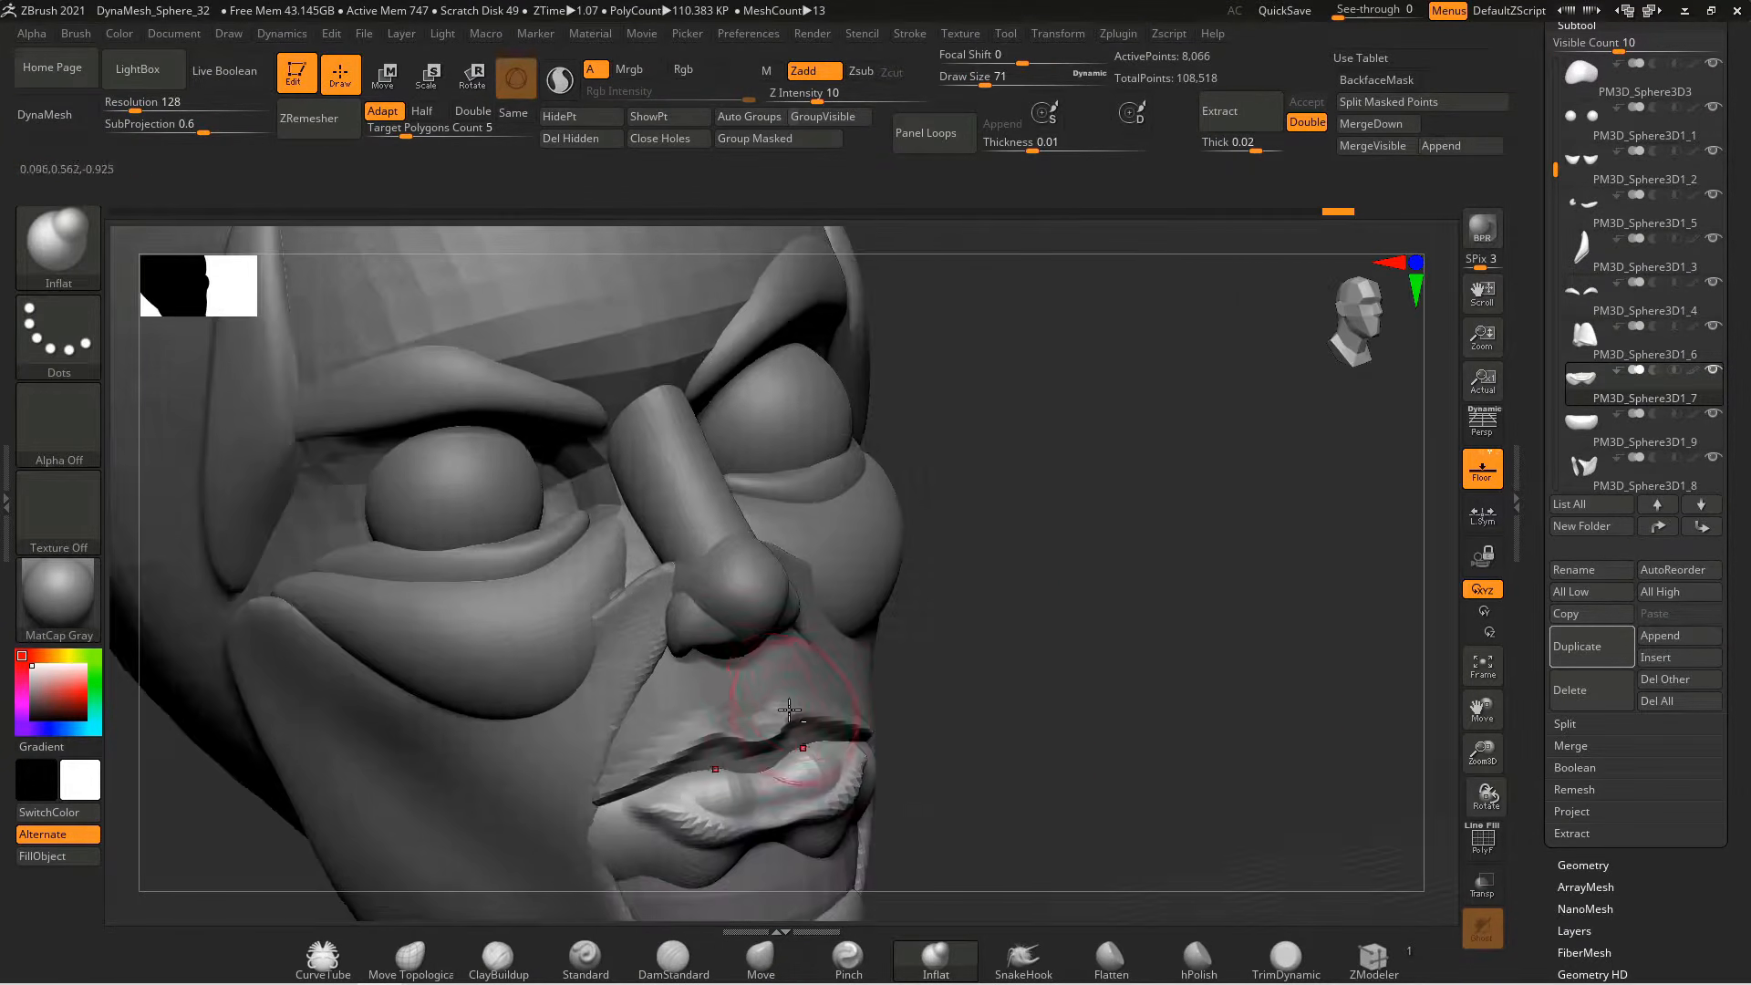
Select the upper lip piece, resize the Inflat brush and smooth the area between the lip and the nose
left_click_drag(1131, 675, 1022, 675)
left_click(800, 547, "alt")
key("s")
left_click_drag(1277, 674, 1130, 674)
left_click_drag(365, 638, 566, 638)
left_click_drag(775, 556, 798, 542, "shift")
left_click_drag(1131, 675, 967, 693)
Shape the upper lip's bow with DamStandard and Inflat, and form the philtrum with ClayBuildup at draw size 23
left_click(673, 958)
left_click(936, 958)
key("s")
left_click_drag(762, 606, 755, 606)
left_click_drag(1313, 702, 1109, 709)
left_click_drag(383, 675, 820, 674)
left_click(498, 957)
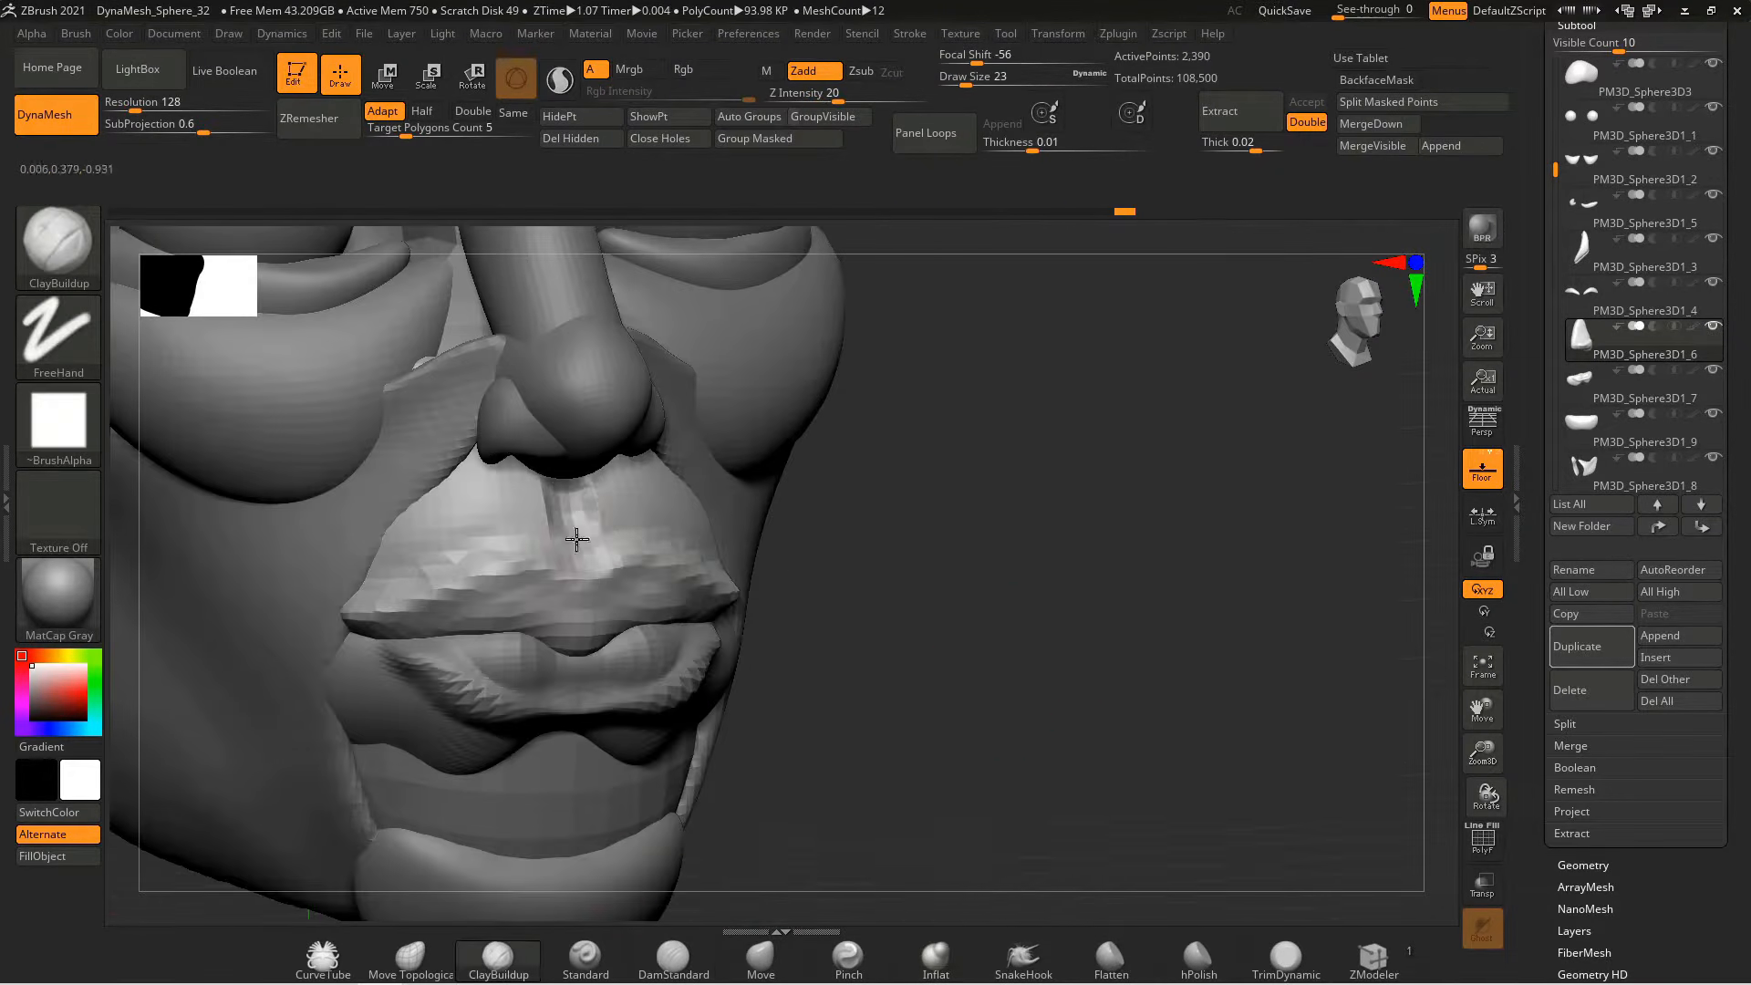
left_click_drag(578, 522, 583, 493)
left_click_drag(1131, 675, 1030, 675)
Select the lower lip piece and adjust its profile against the upper lip with the Move brush at draw size 90
left_click(761, 958)
left_click_drag(1313, 675, 1094, 684)
left_click(730, 670, "alt")
mouse_move(456, 721)
left_mouse_down()
mouse_move(1008, 731)
mouse_move(940, 725)
left_mouse_up()
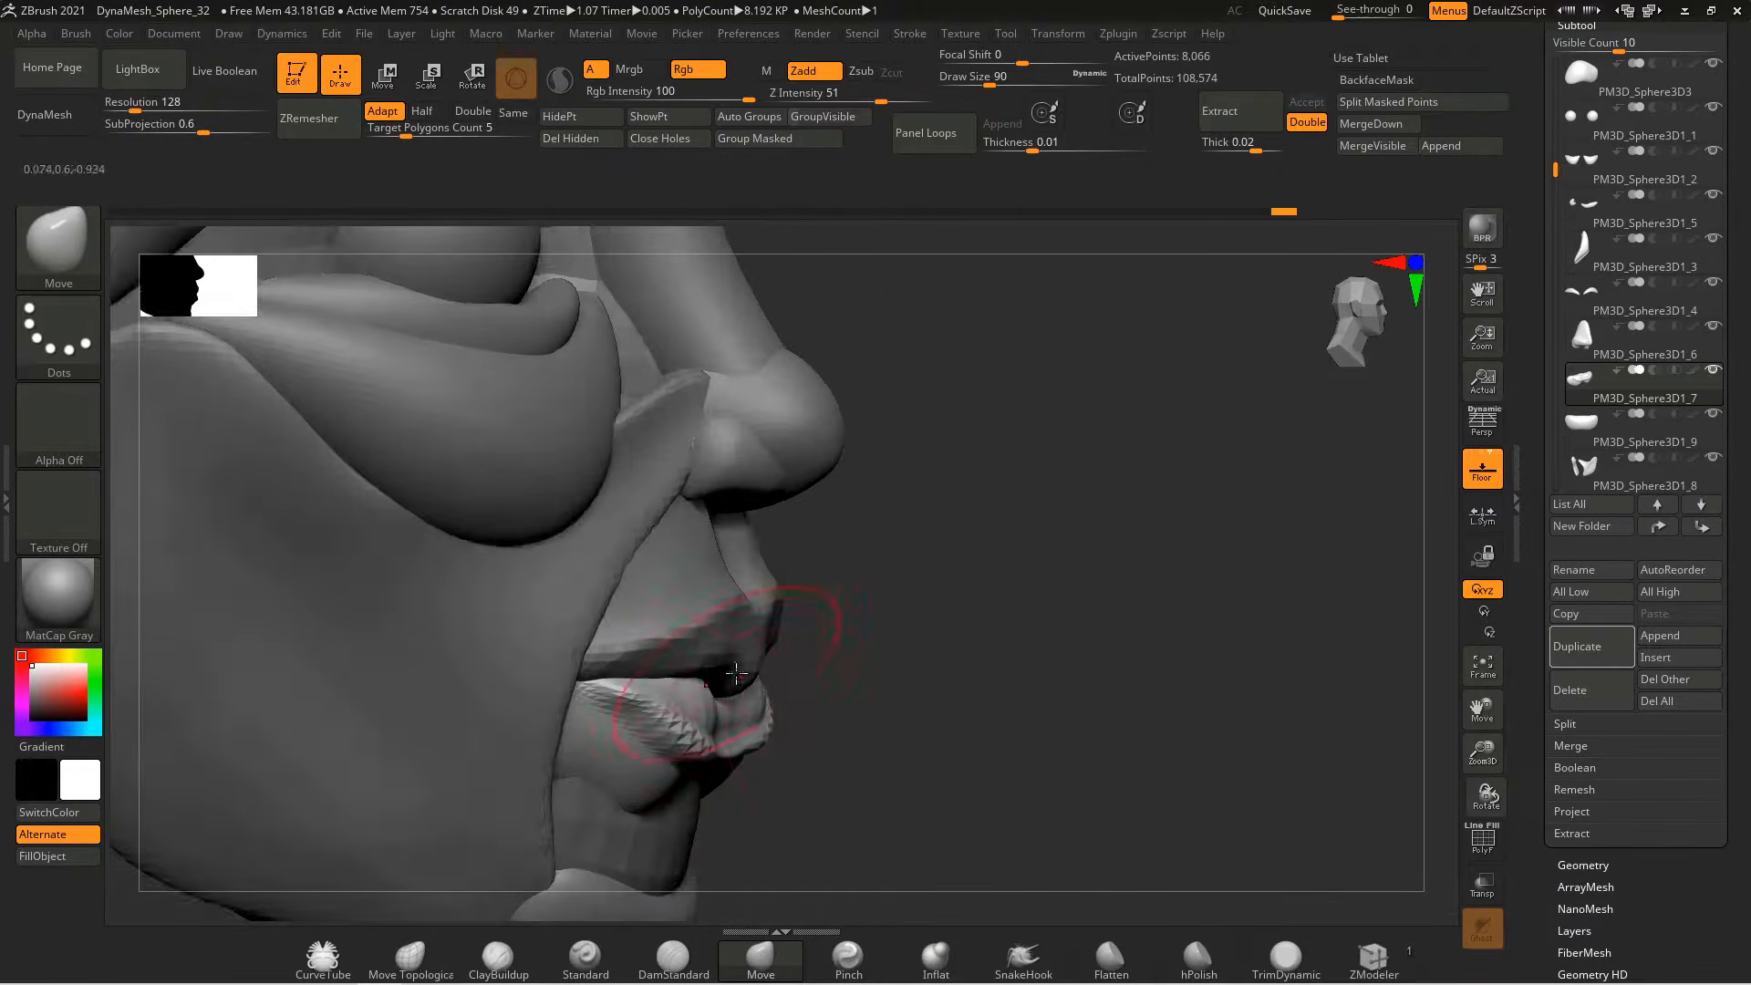
Build up and smooth the upper lip's edge with ClayBuildup, comparing it with the lower lip piece
left_click_drag(1131, 693, 930, 693)
left_click(703, 693, "alt")
left_click(498, 958)
left_click_drag(698, 712, 821, 741)
left_click_drag(703, 707, 775, 712, "shift")
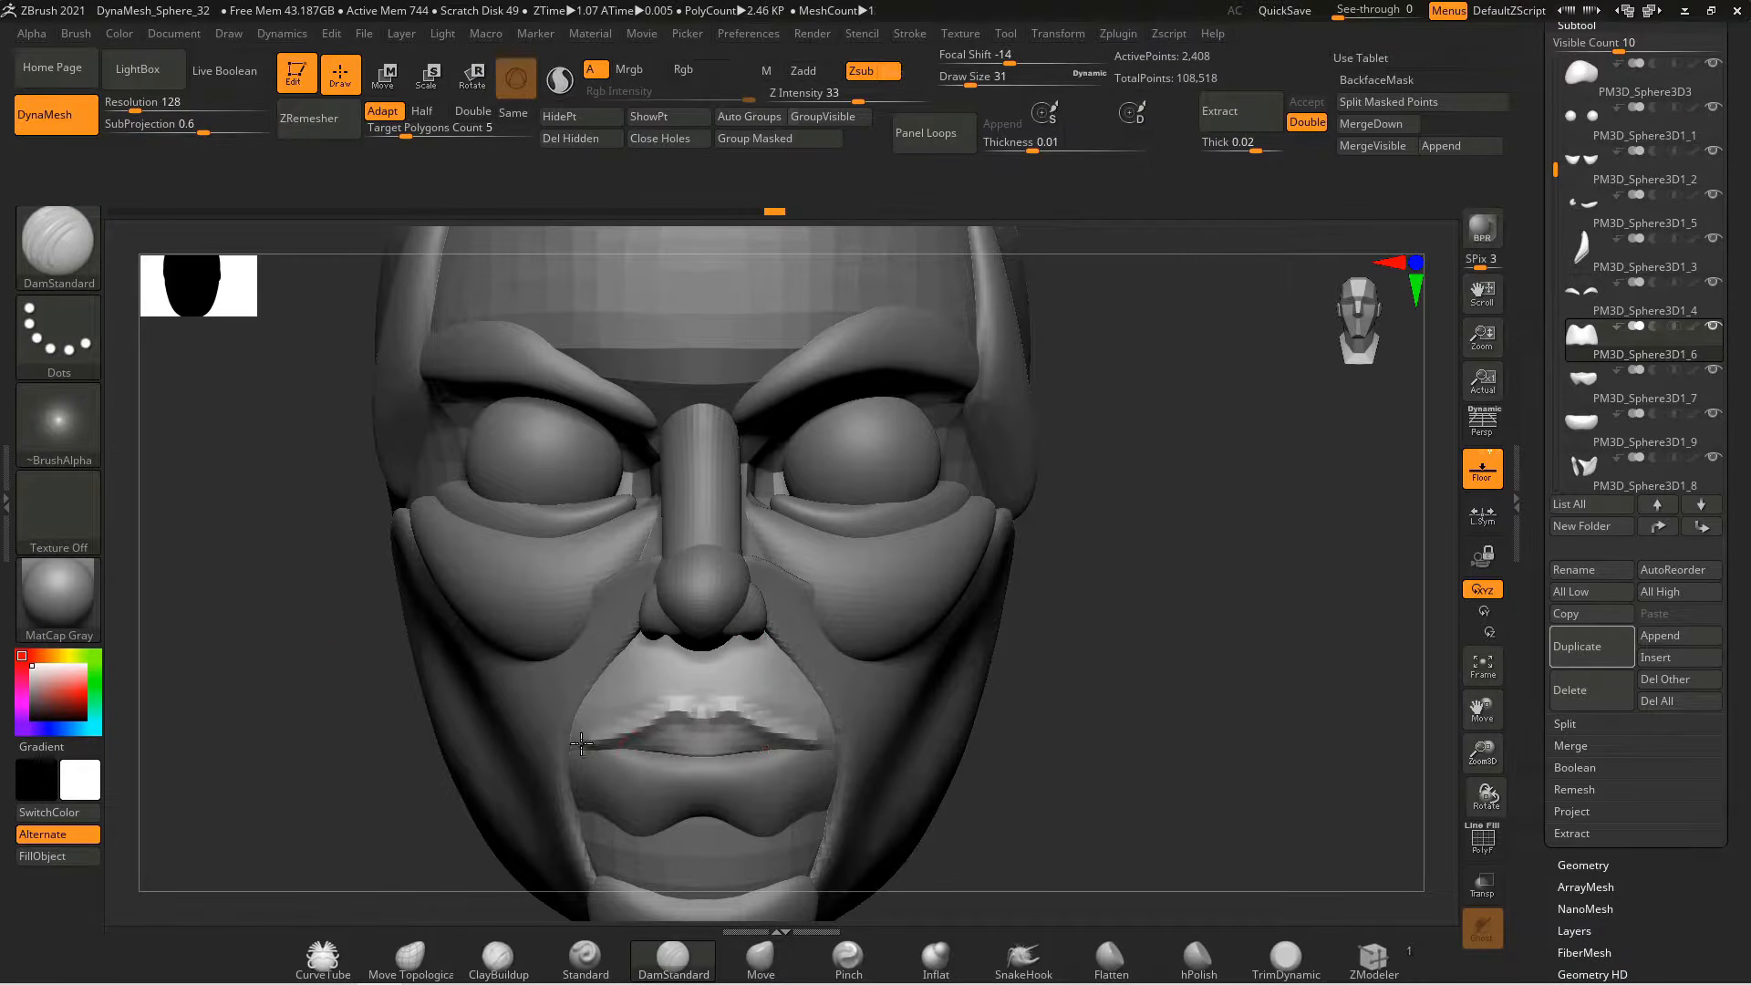
left_click(687, 777, "alt")
mouse_move(967, 776)
left_mouse_down()
mouse_move(1043, 778)
mouse_move(958, 748)
left_mouse_up()
left_click(712, 709, "alt")
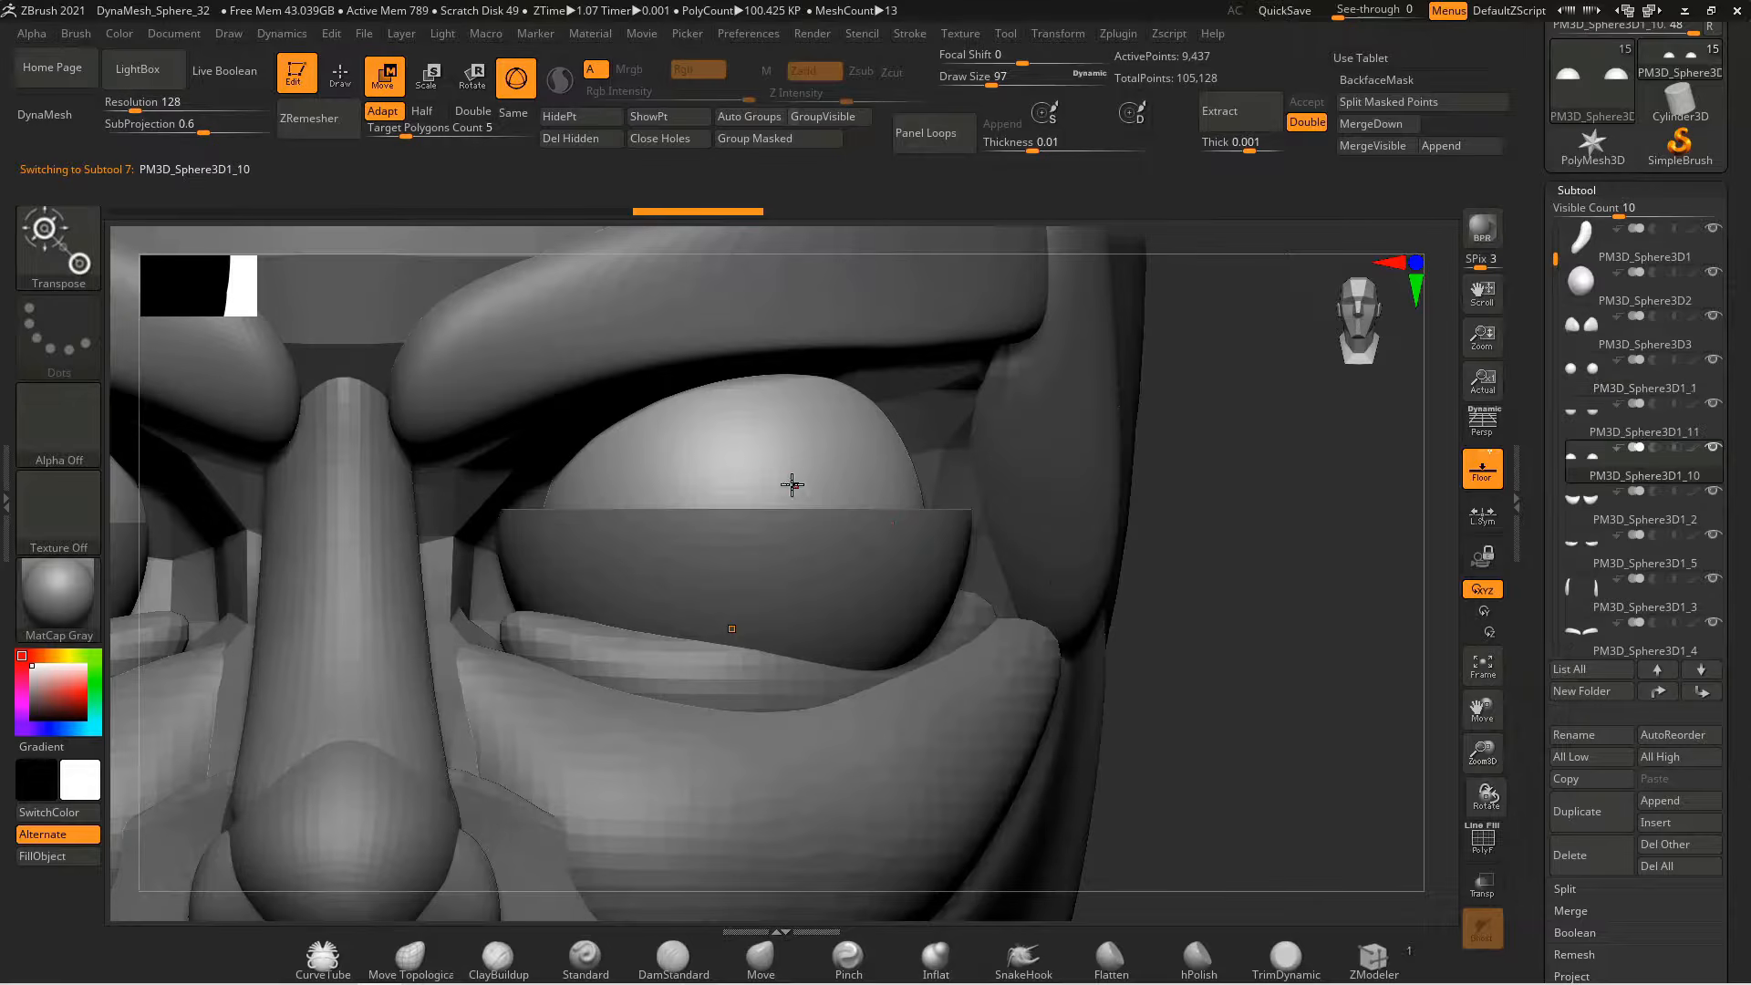
Move the lower eyelid halves inward and down around the eyeballs, and reposition the upper eyelid halves
left_click_drag(1213, 520, 1212, 438, "alt")
left_click(861, 566, "alt")
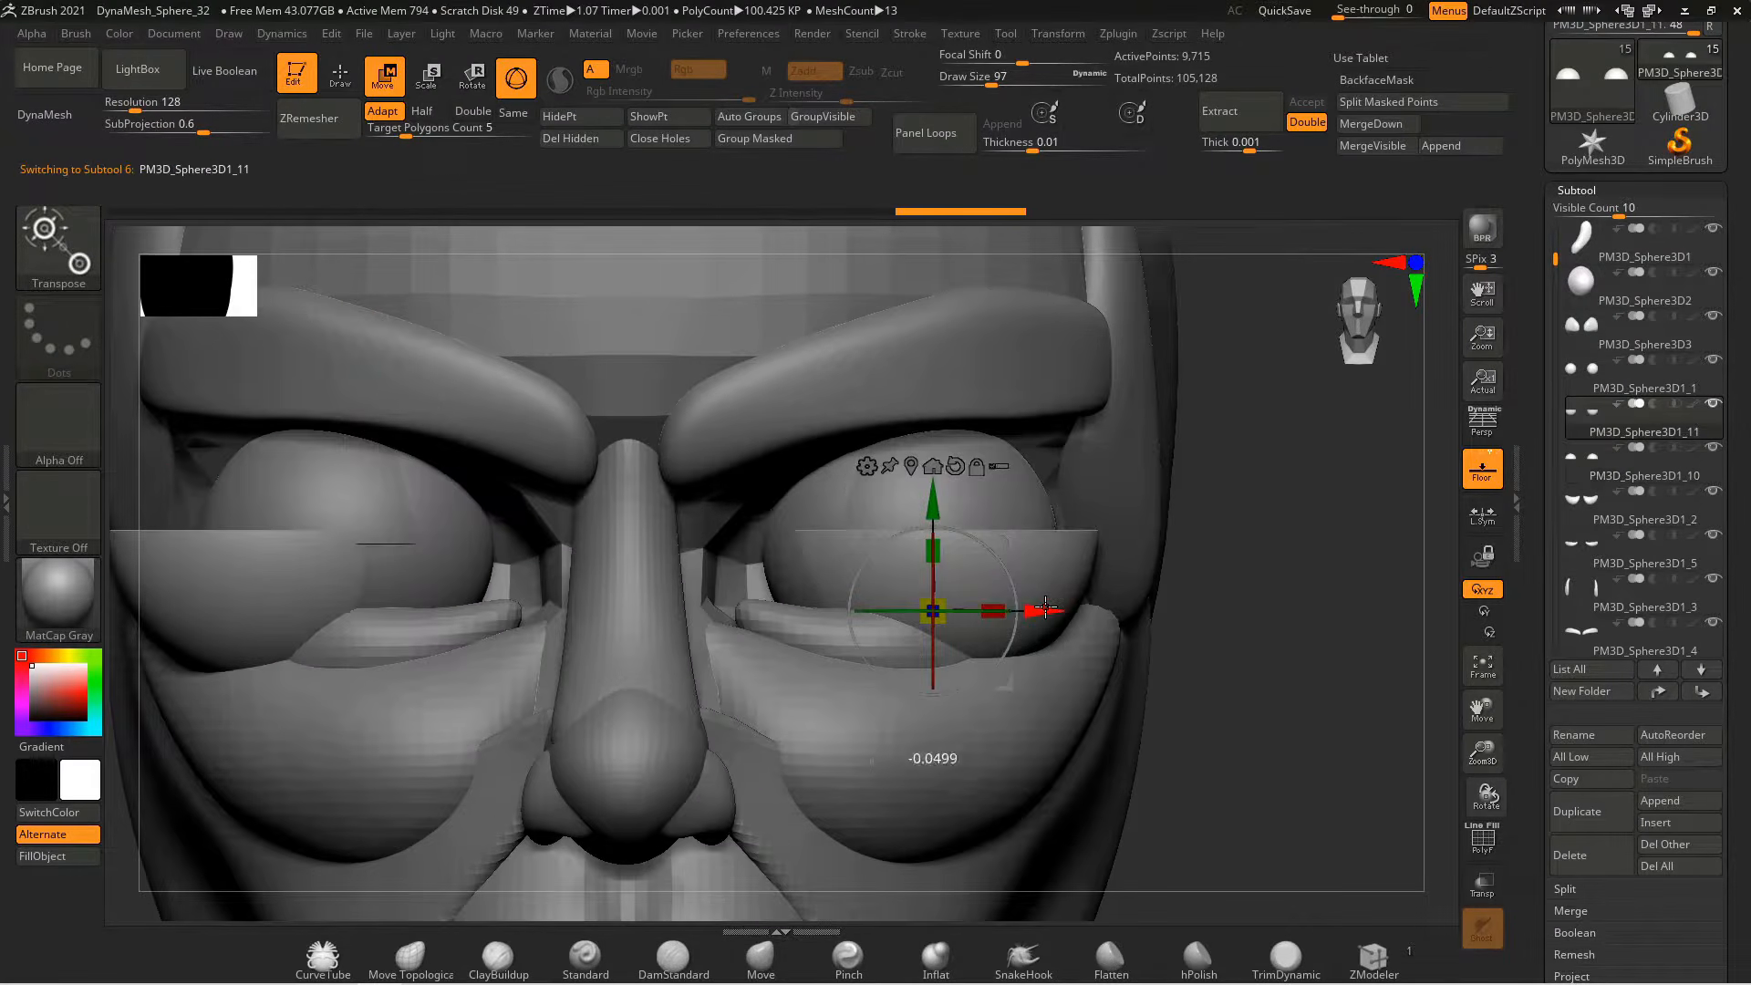
left_click_drag(1035, 609, 990, 607)
left_click(869, 466)
left_click_drag(629, 467, 630, 501)
key("ctrl+z")
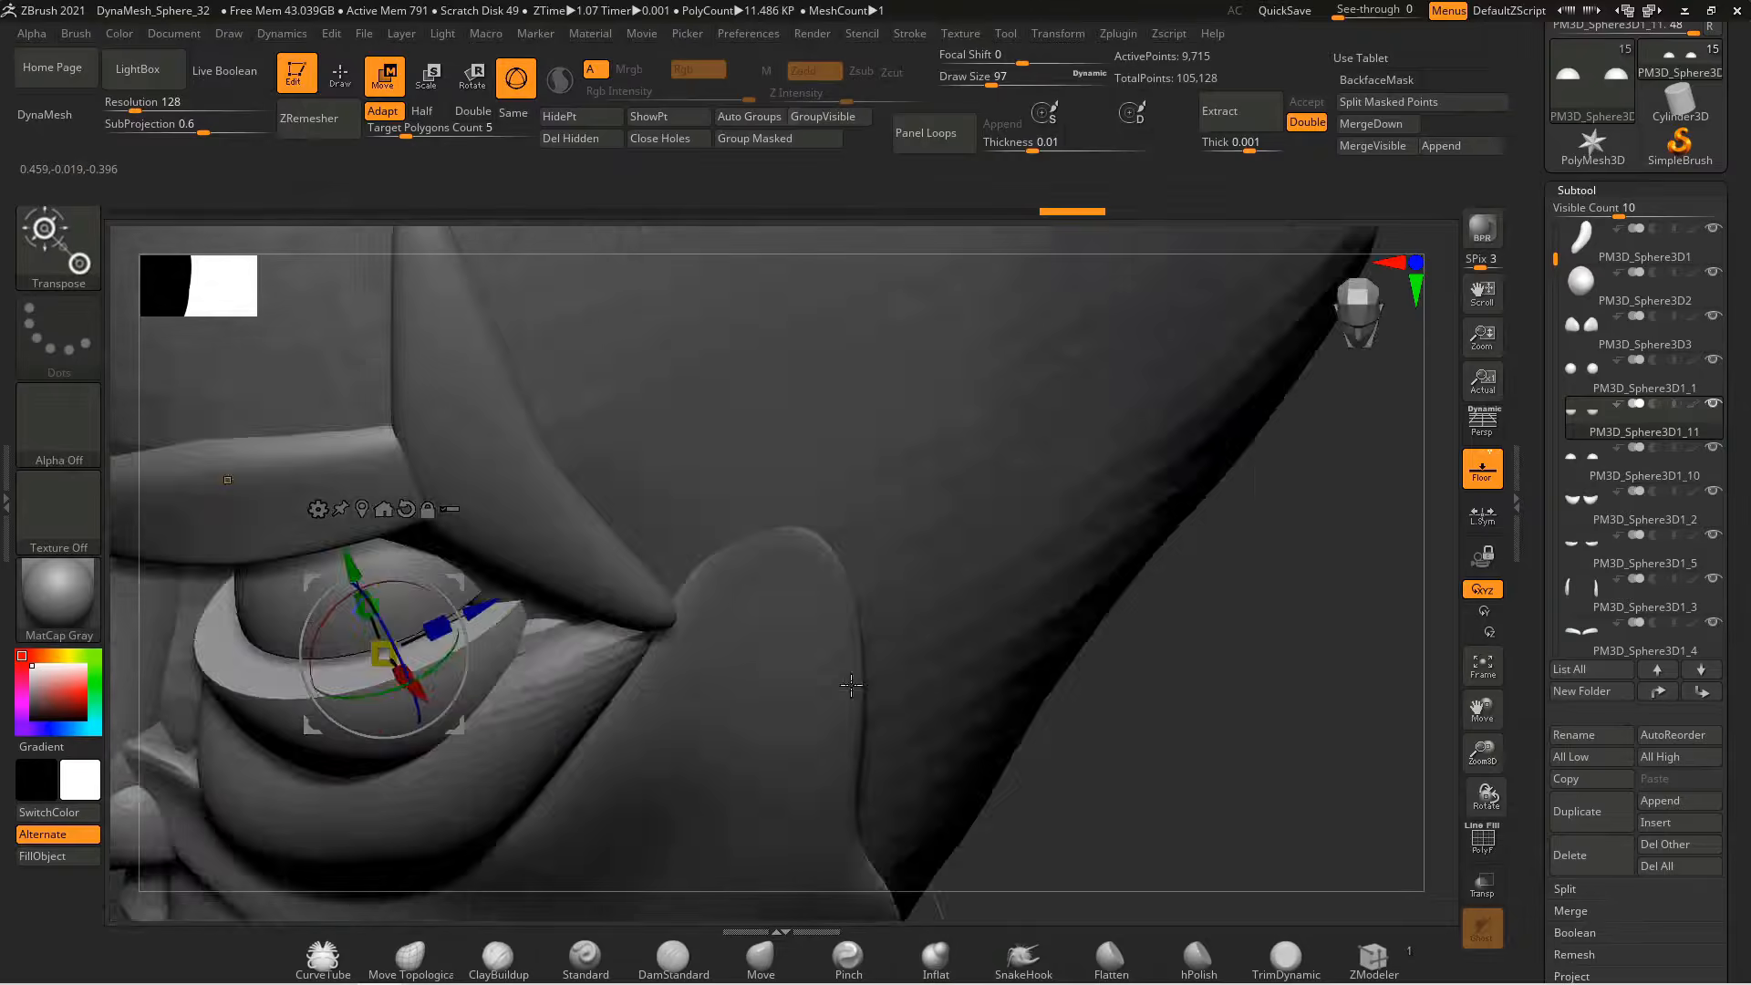
left_click_drag(352, 511, 373, 627)
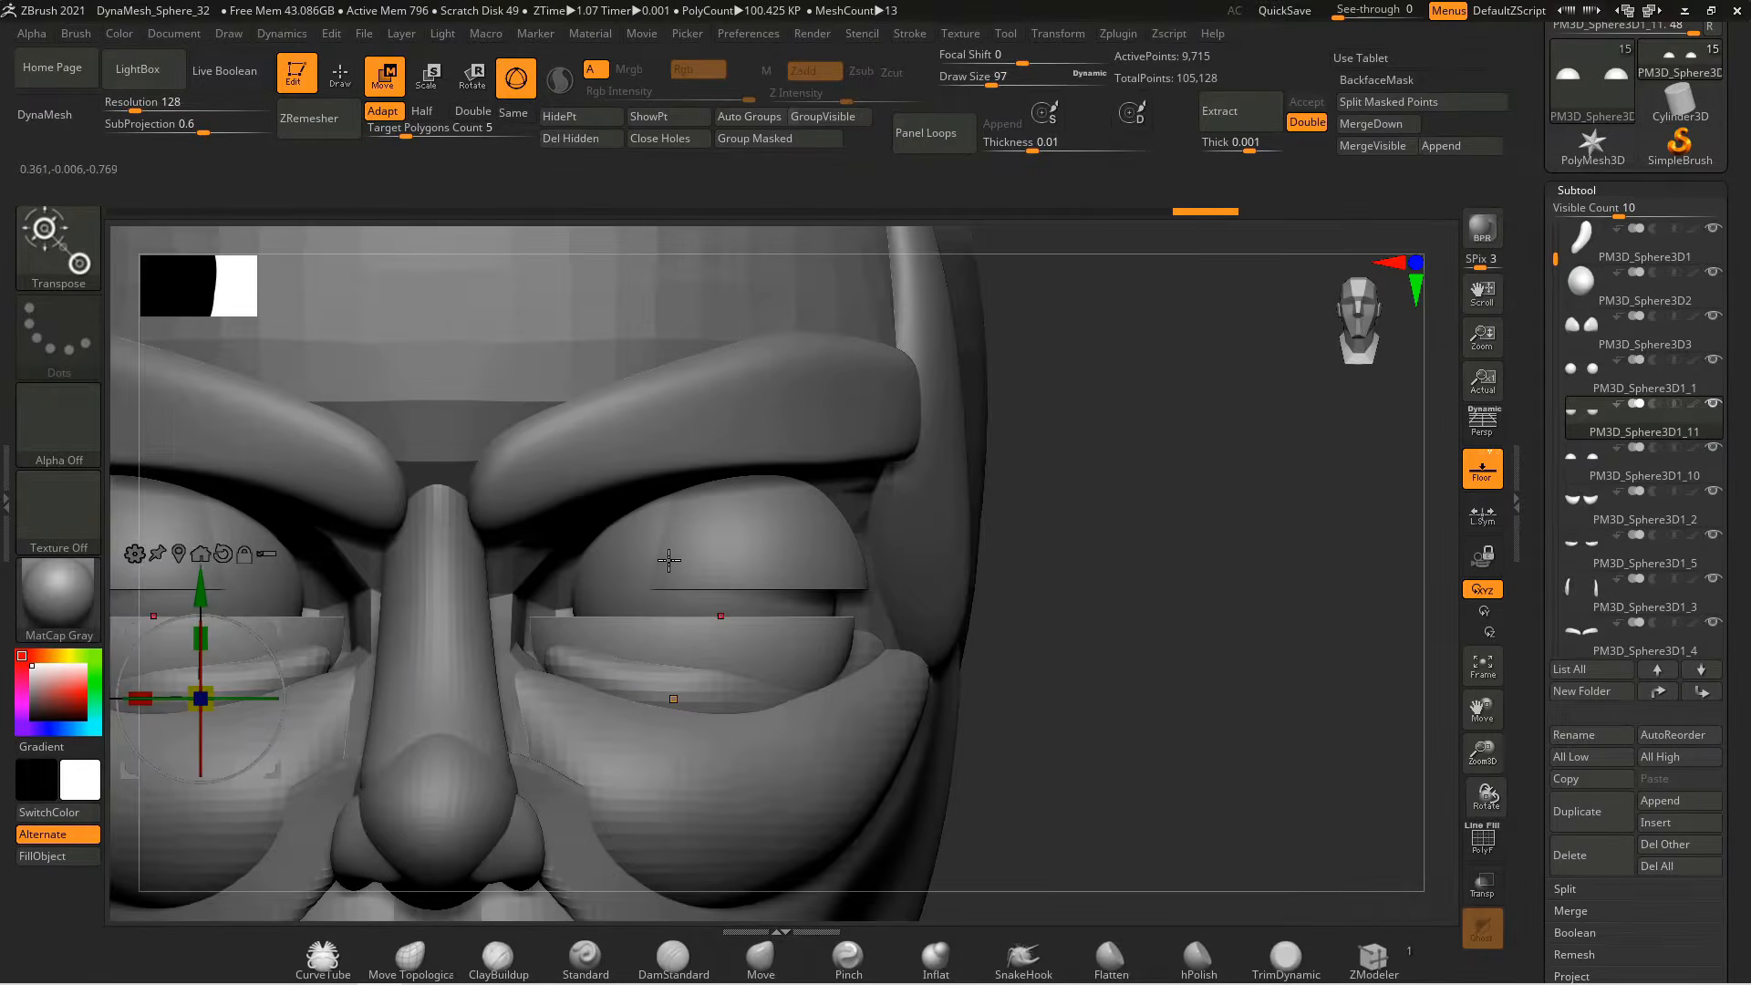
left_click(313, 507, "alt")
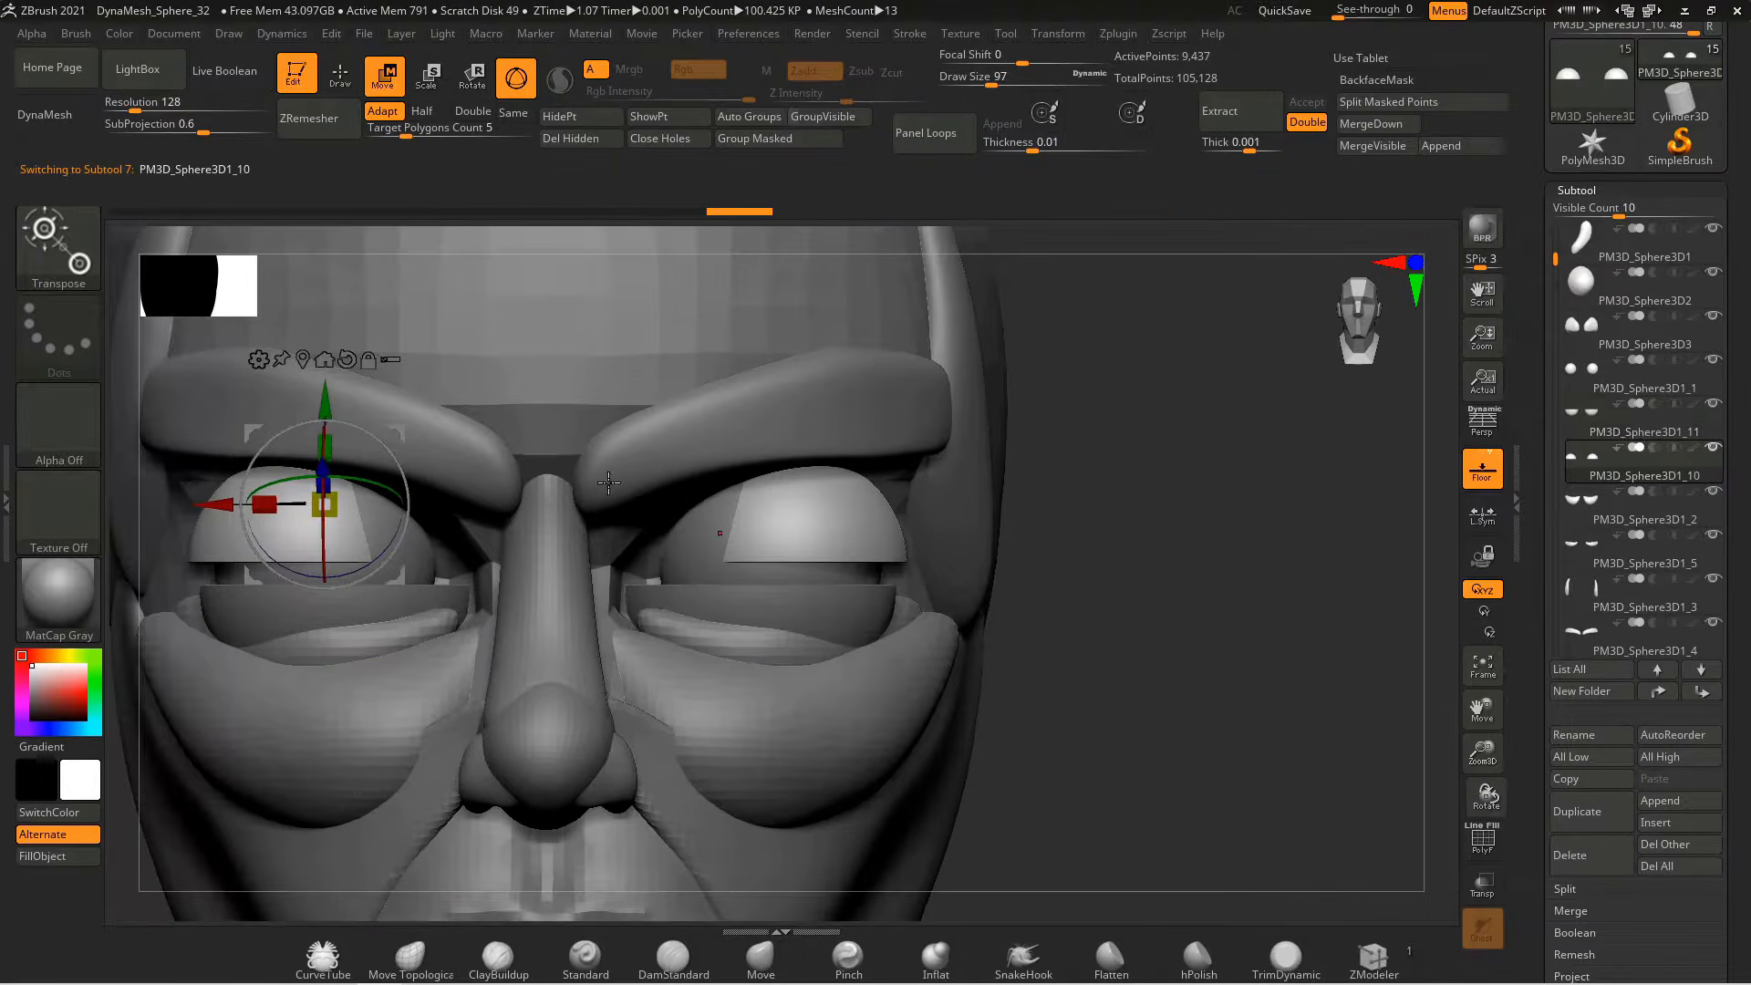
left_click_drag(313, 506, 335, 508)
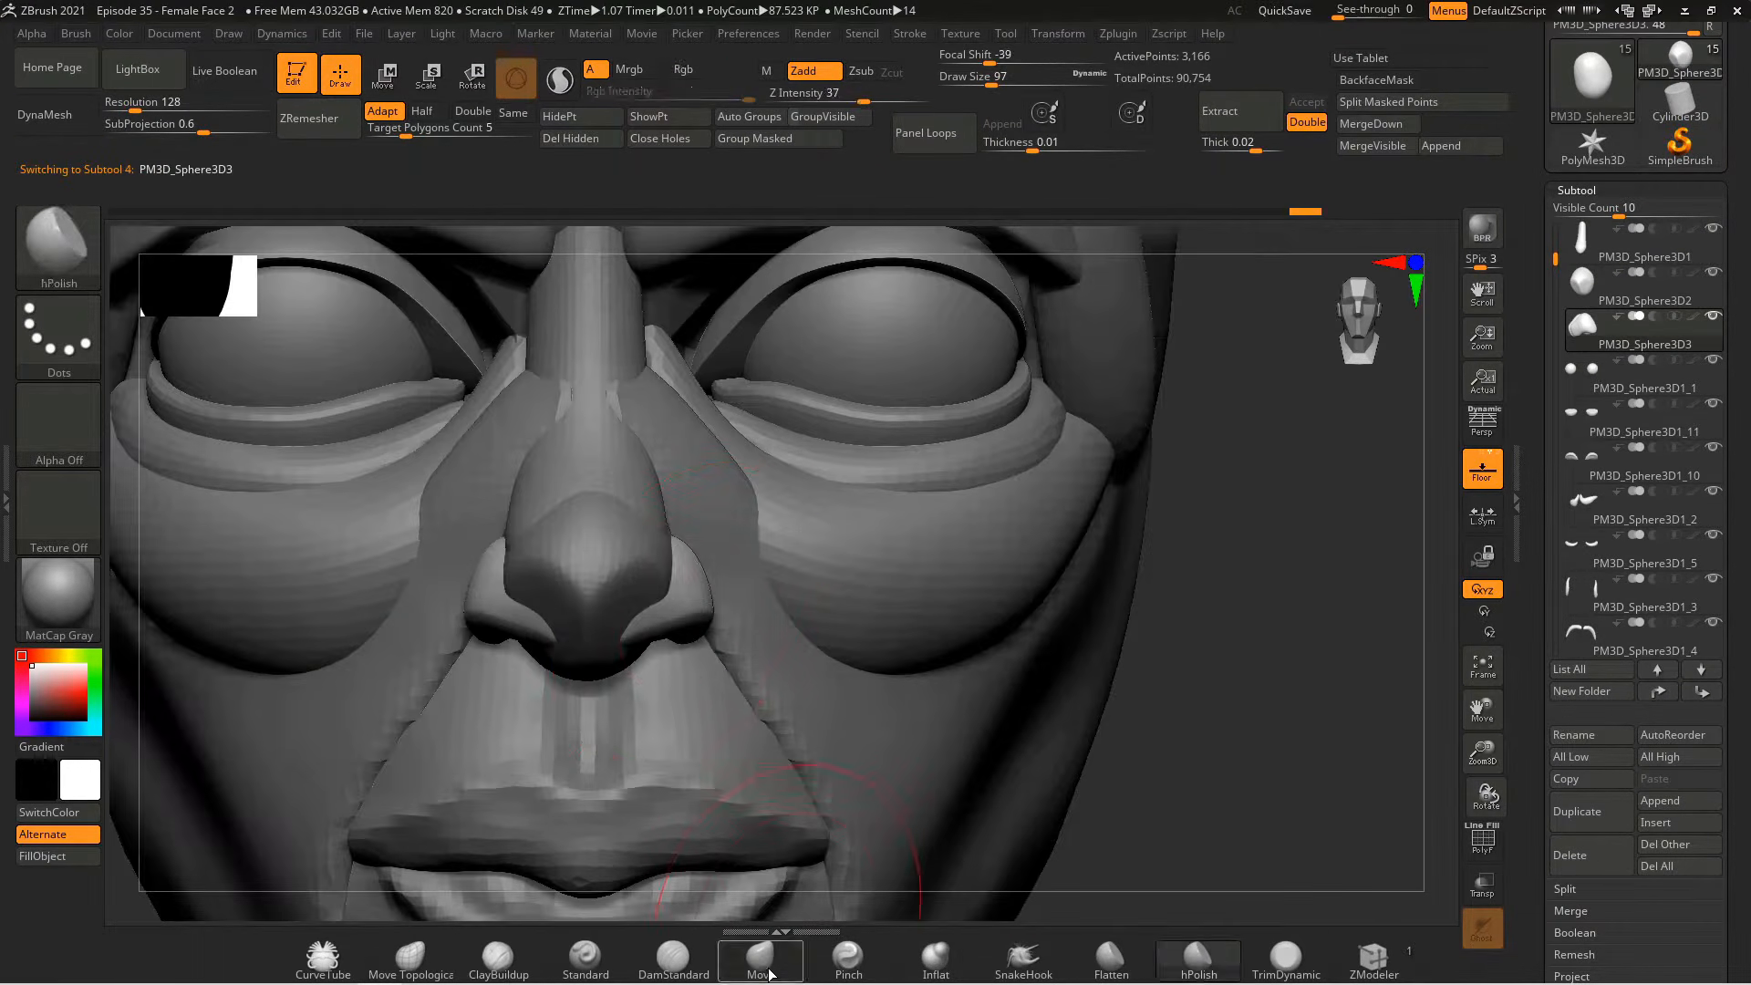
Adjust the ear, chin and cheek pieces with the transform gizmo and the Move brush
key("w")
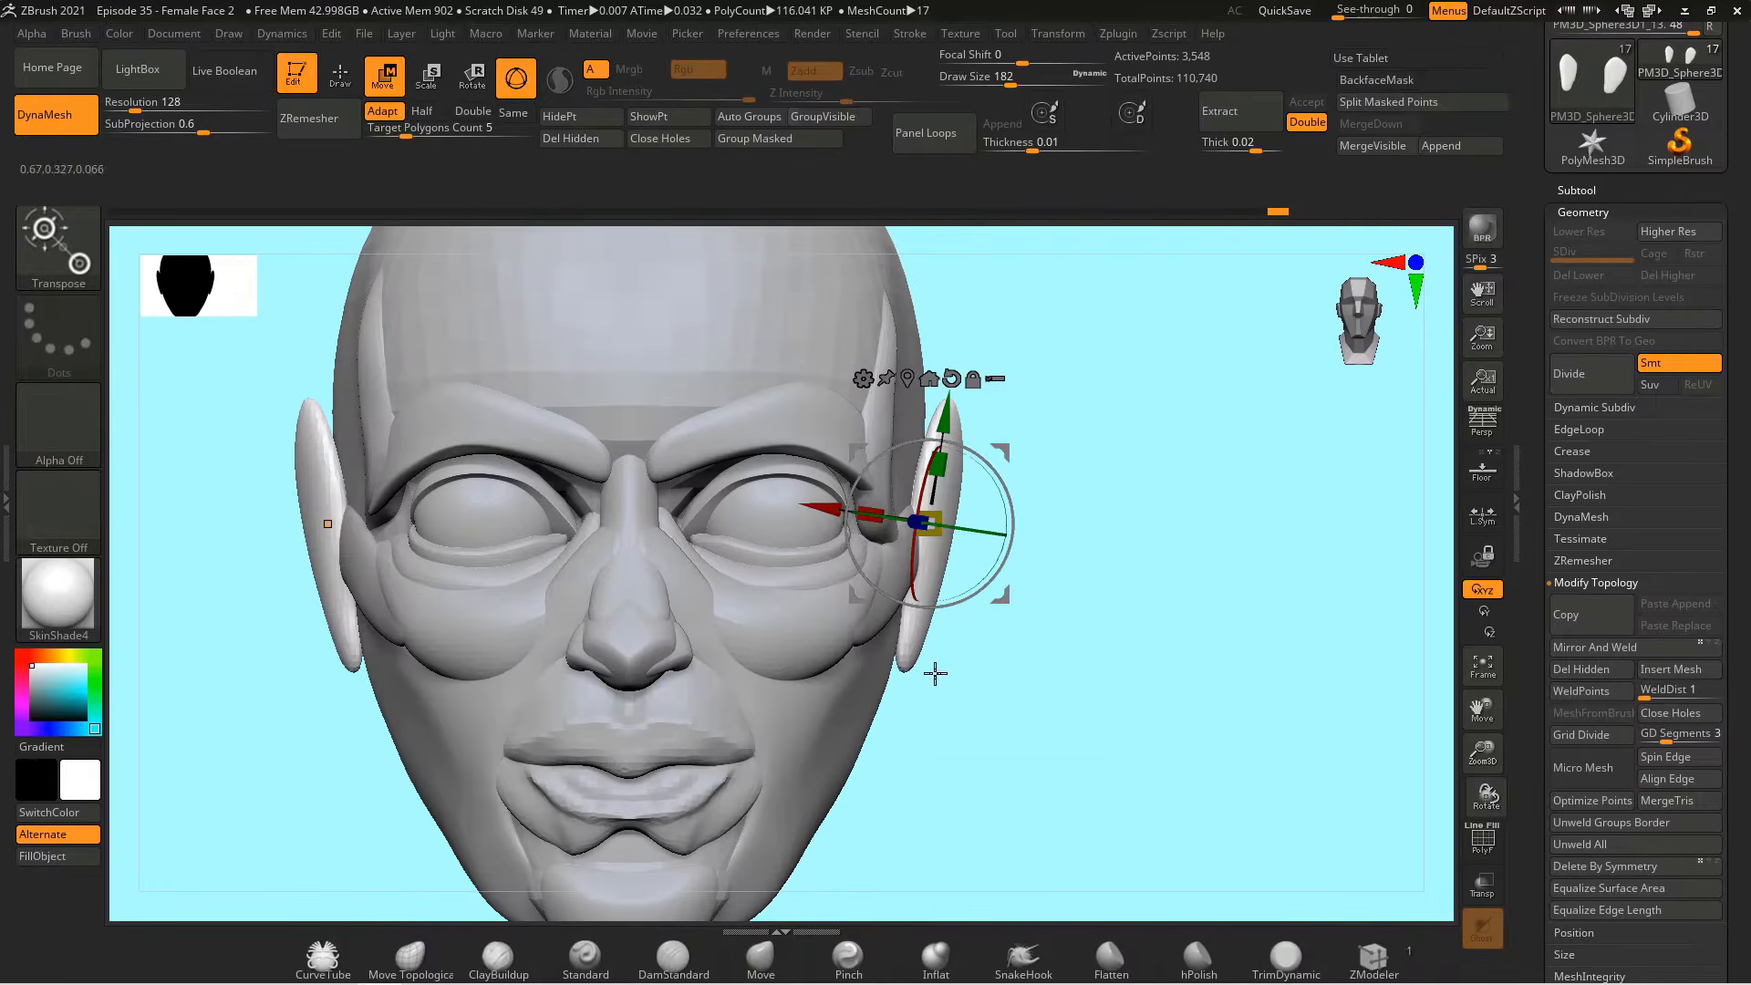
key("q")
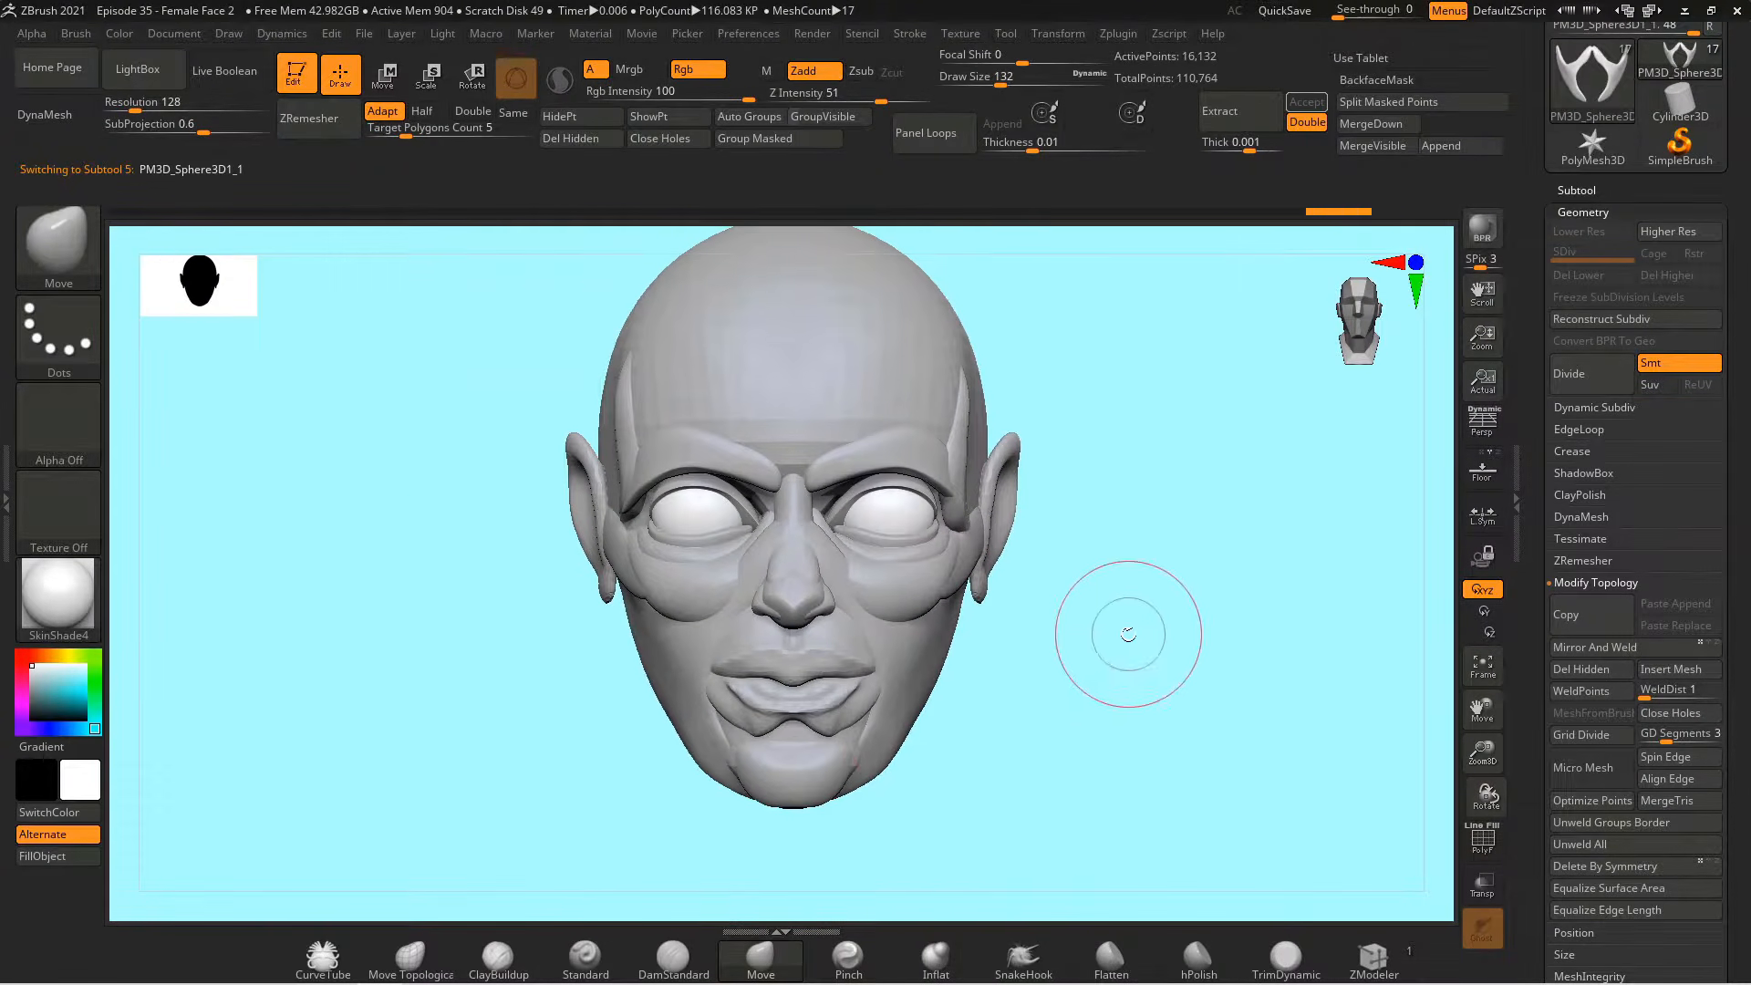
left_click(626, 801, "alt")
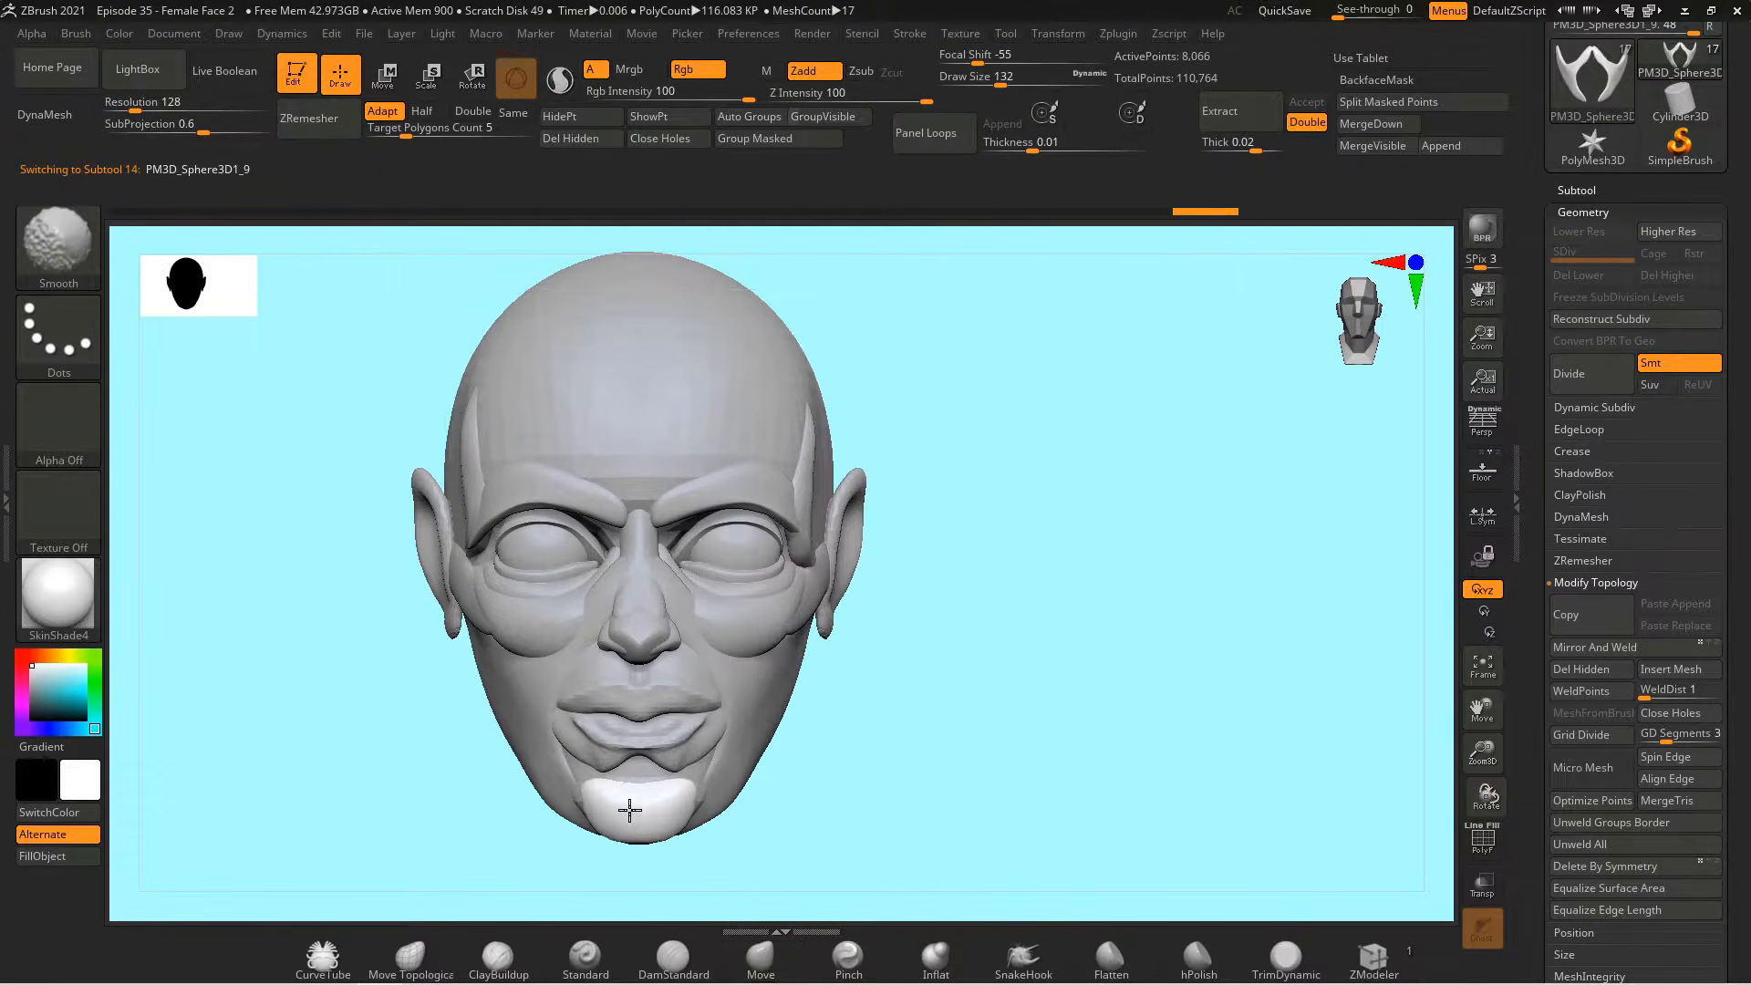
key("w")
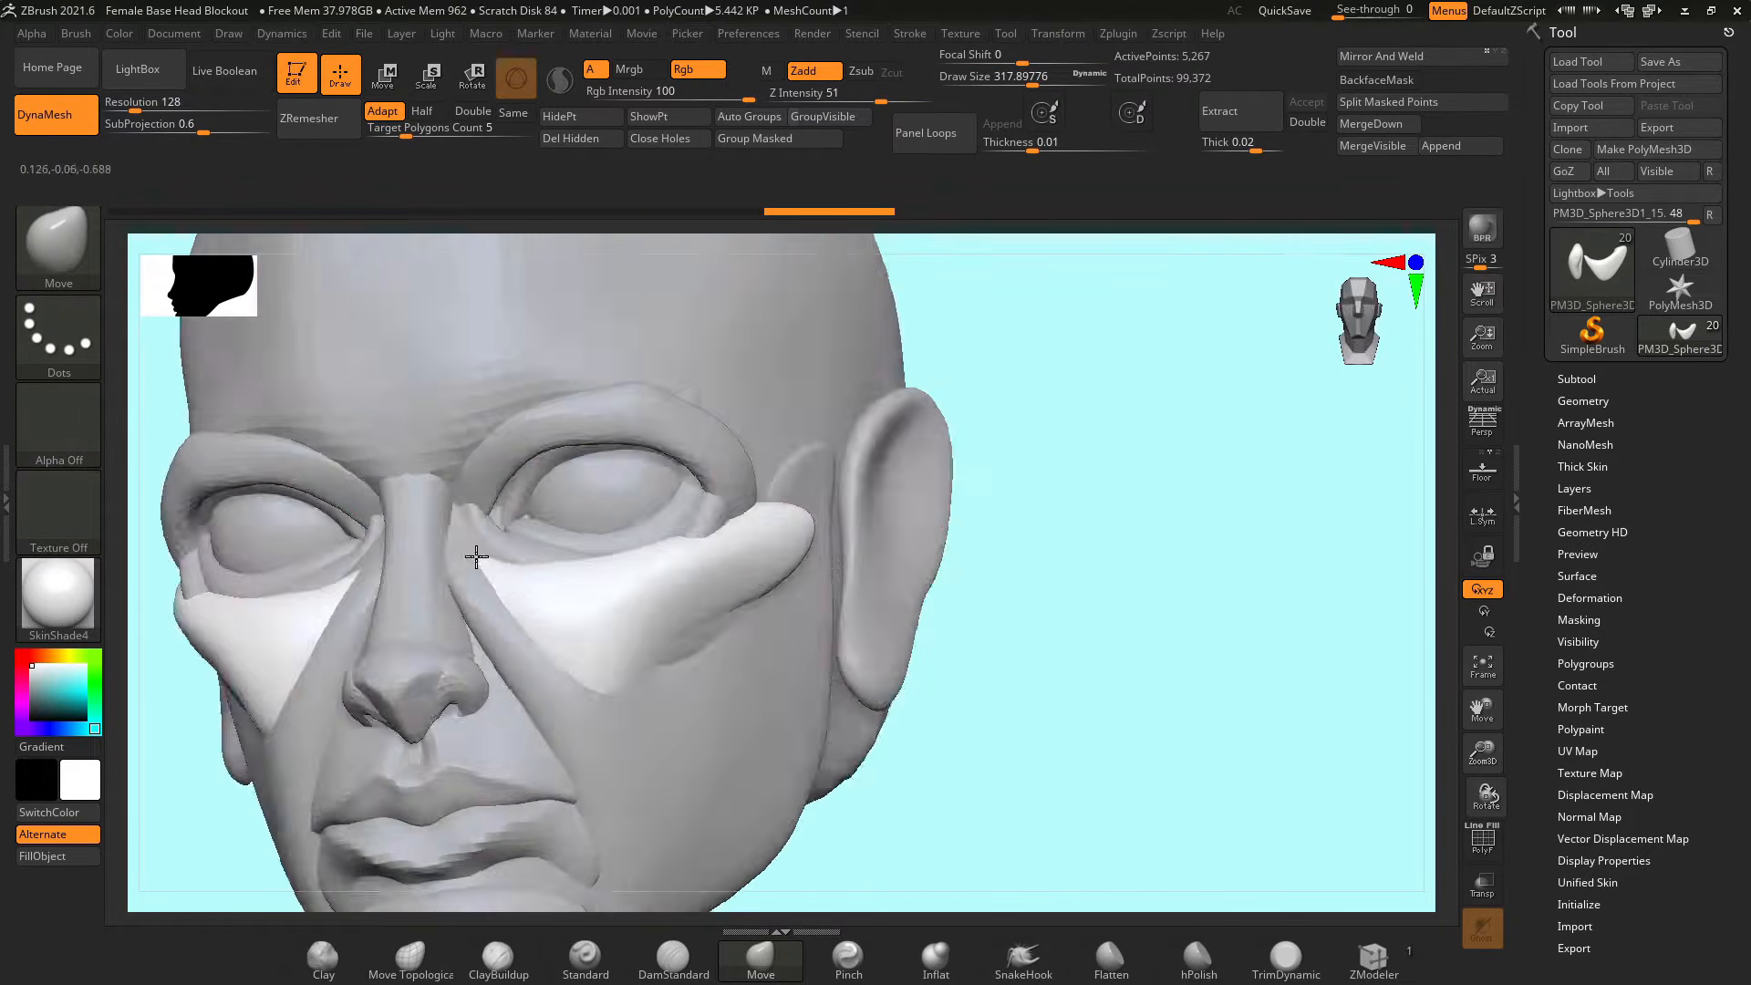
key("s")
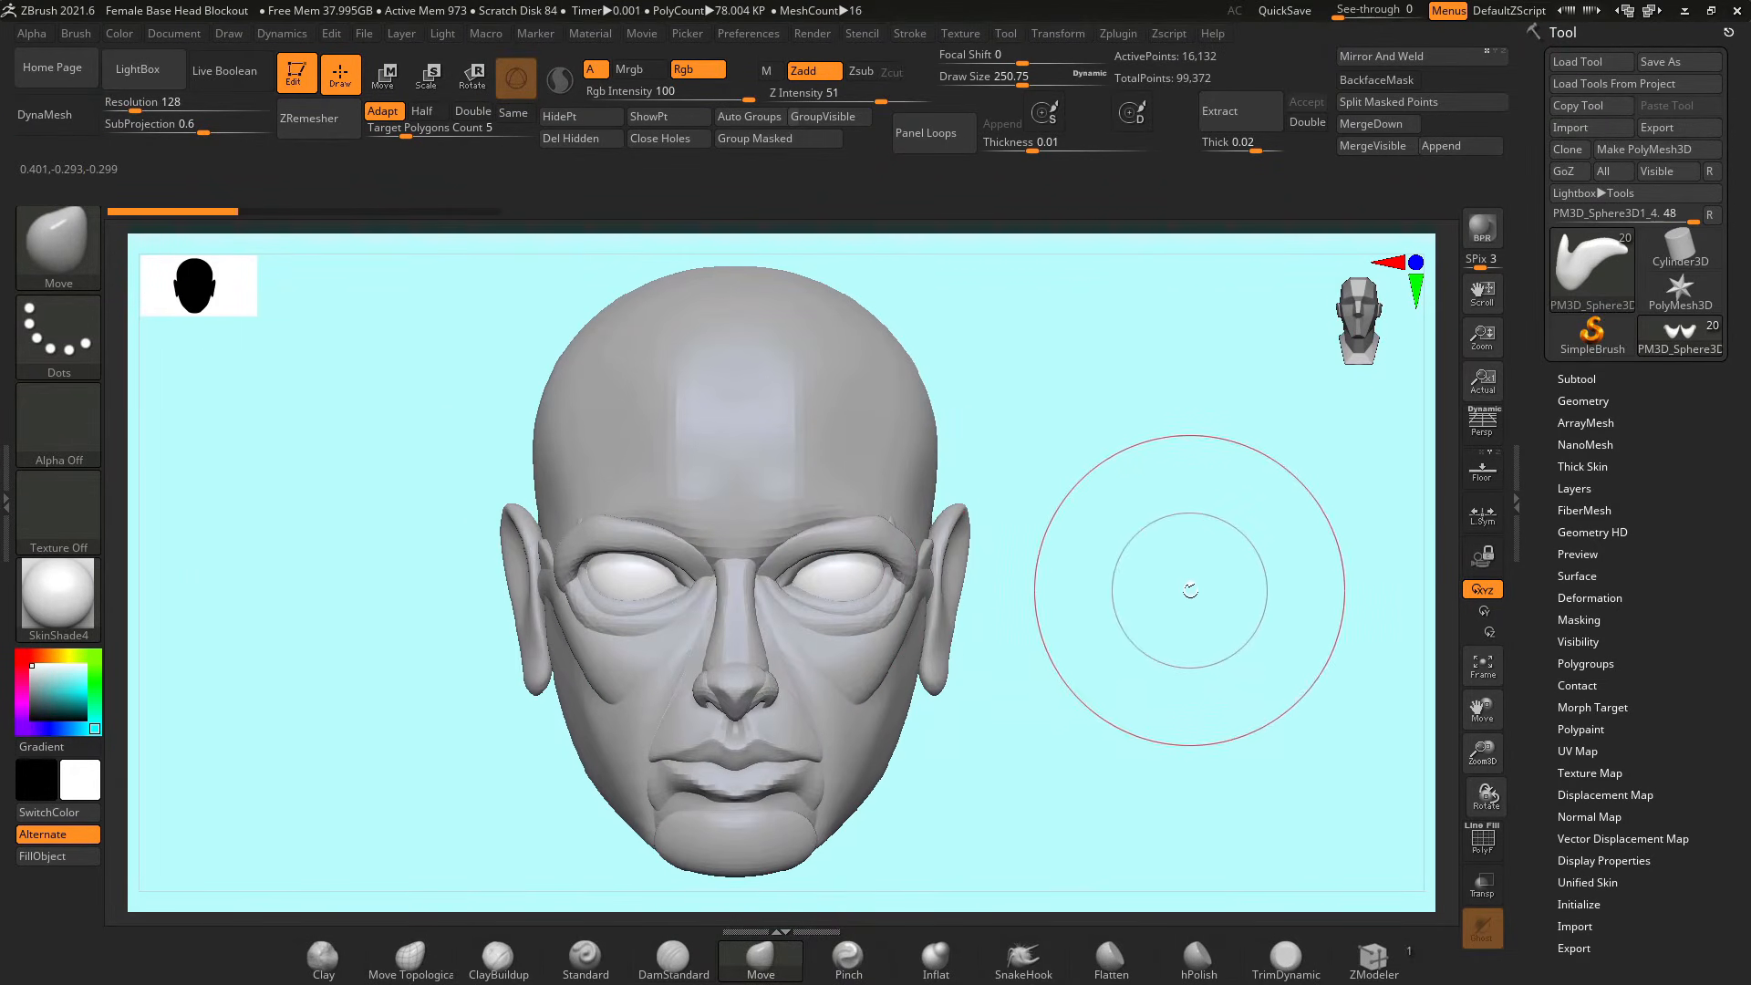
Merge all visible subtools into one combined head and switch to the merged tool
left_click(1586, 378)
mouse_move(1739, 839)
left_mouse_down()
mouse_move(1742, 461)
mouse_move(1731, 849)
left_mouse_up()
left_click(1591, 754)
left_click(1694, 349)
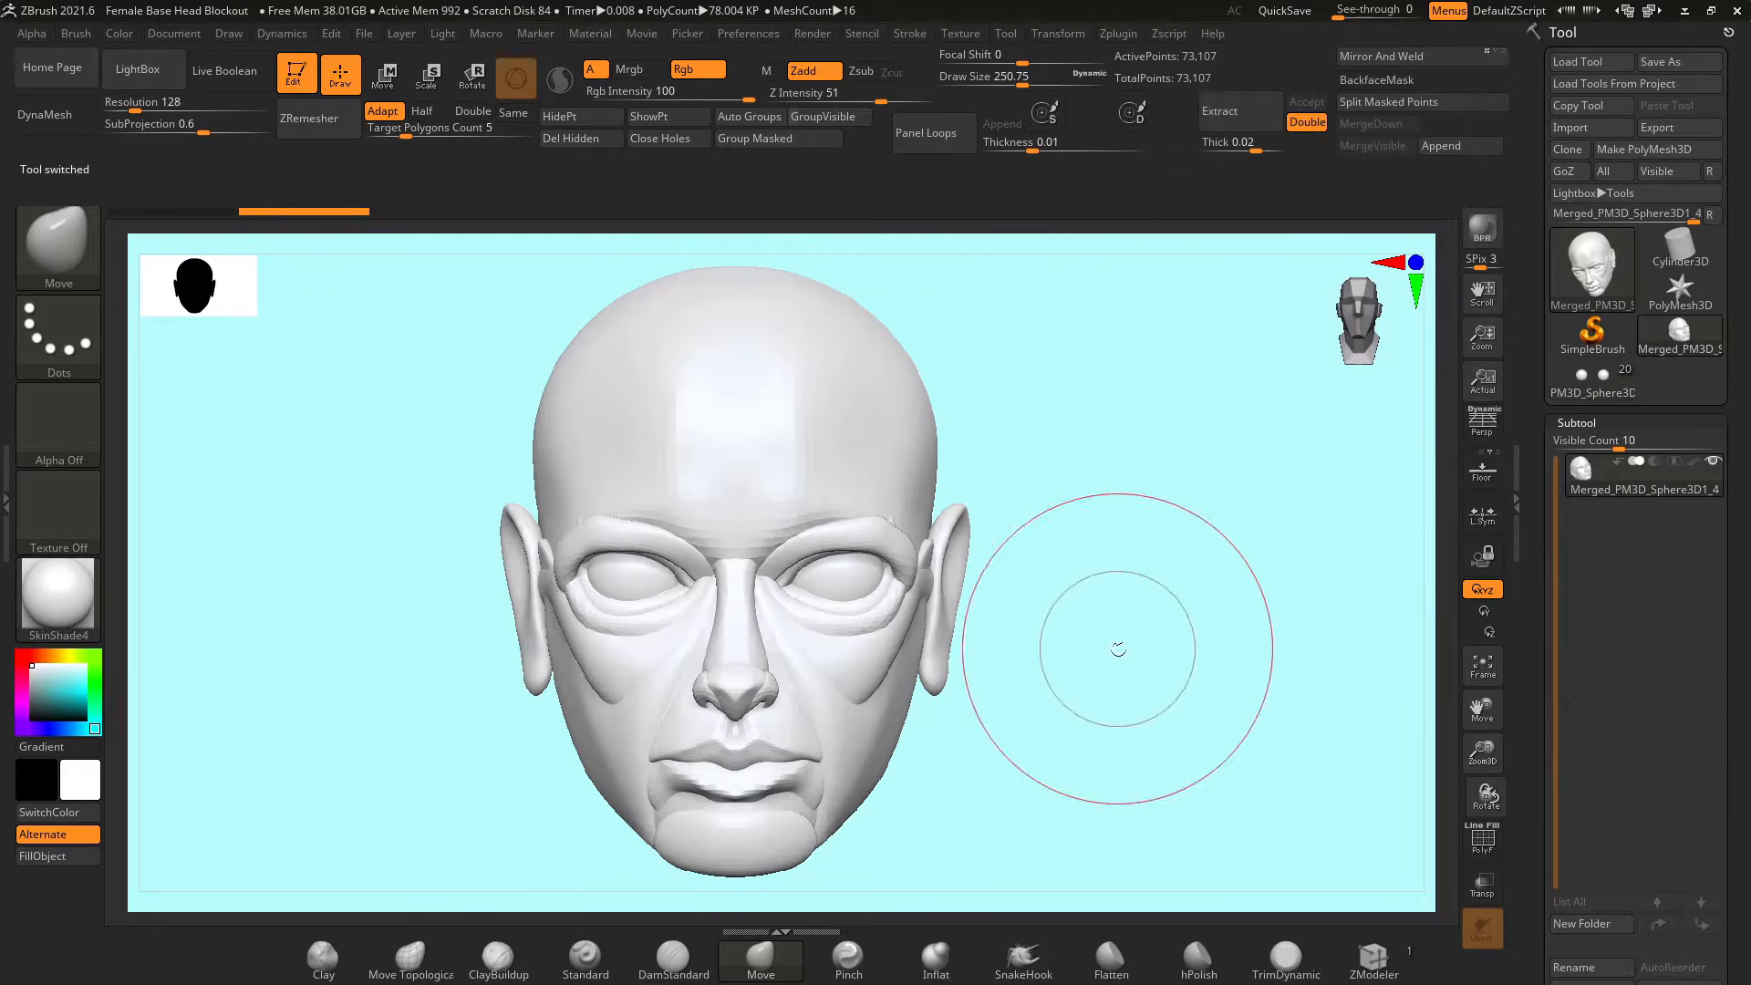
Show the polyframe and give every separate piece of the merged head its own polygroup with Auto Groups
mouse_move(1114, 646)
left_mouse_down()
mouse_move(1173, 637)
mouse_move(1122, 641)
left_mouse_up()
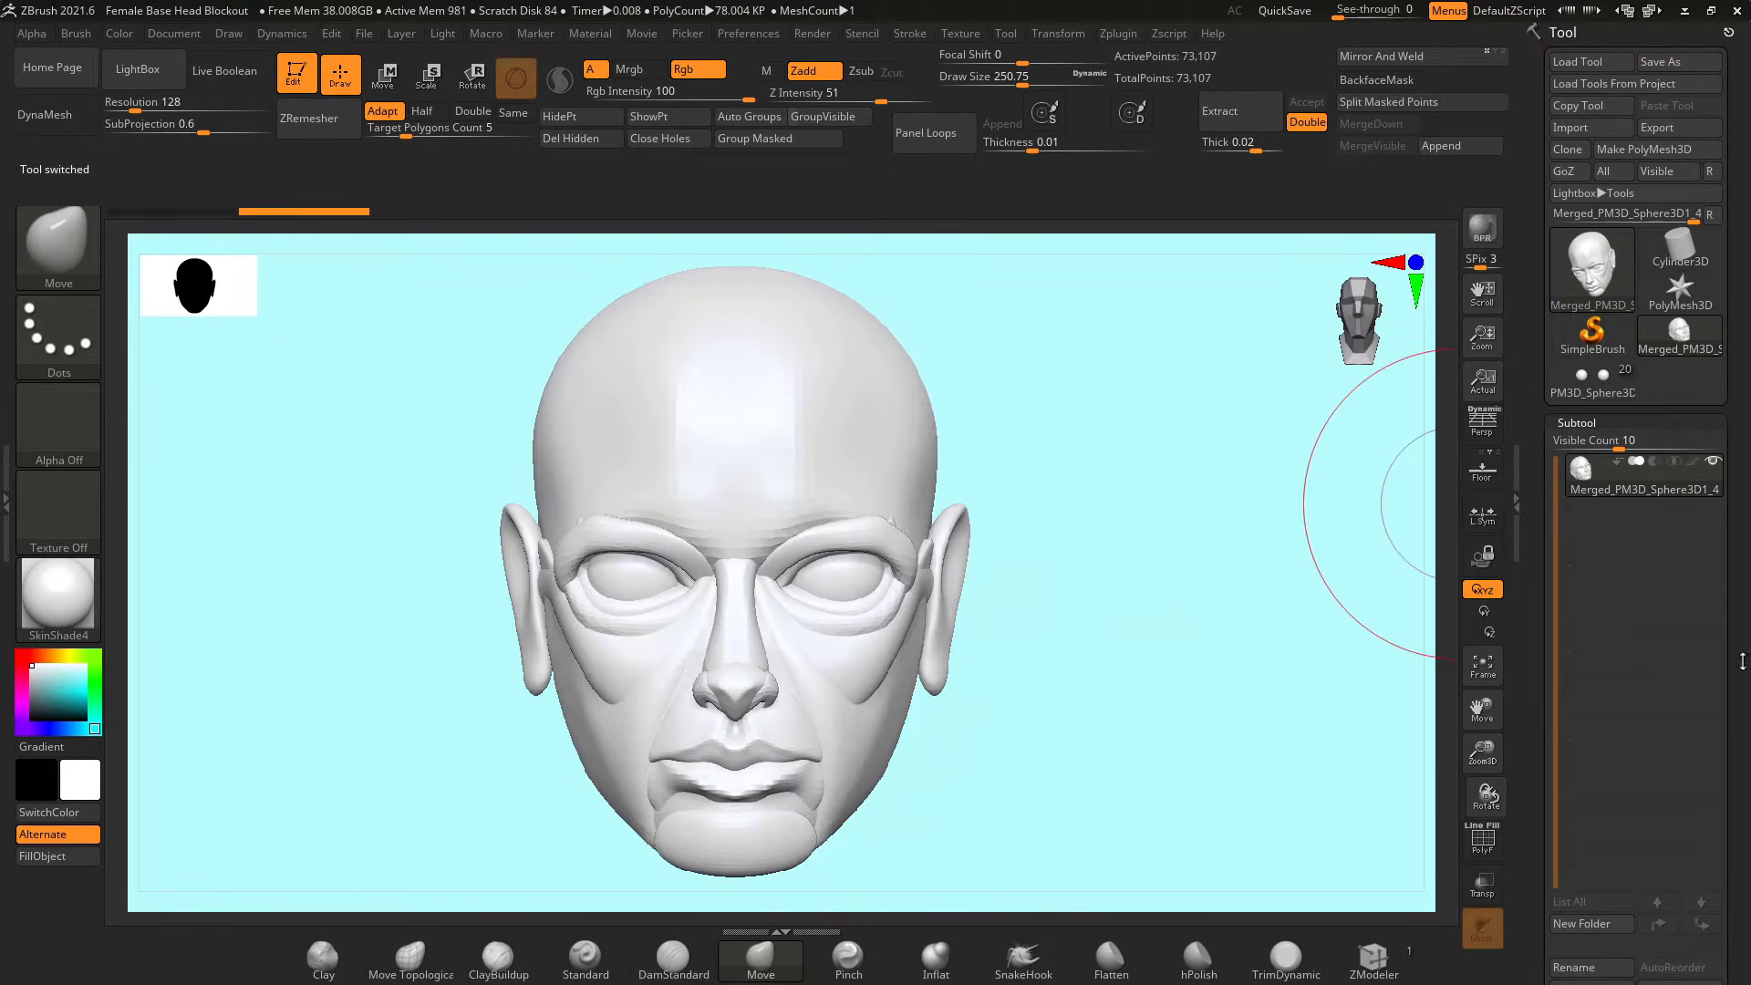
key("shift+f")
left_click_drag(1183, 696, 1271, 692)
left_click_drag(1740, 785, 1749, 678)
left_click_drag(1735, 458, 1734, 453)
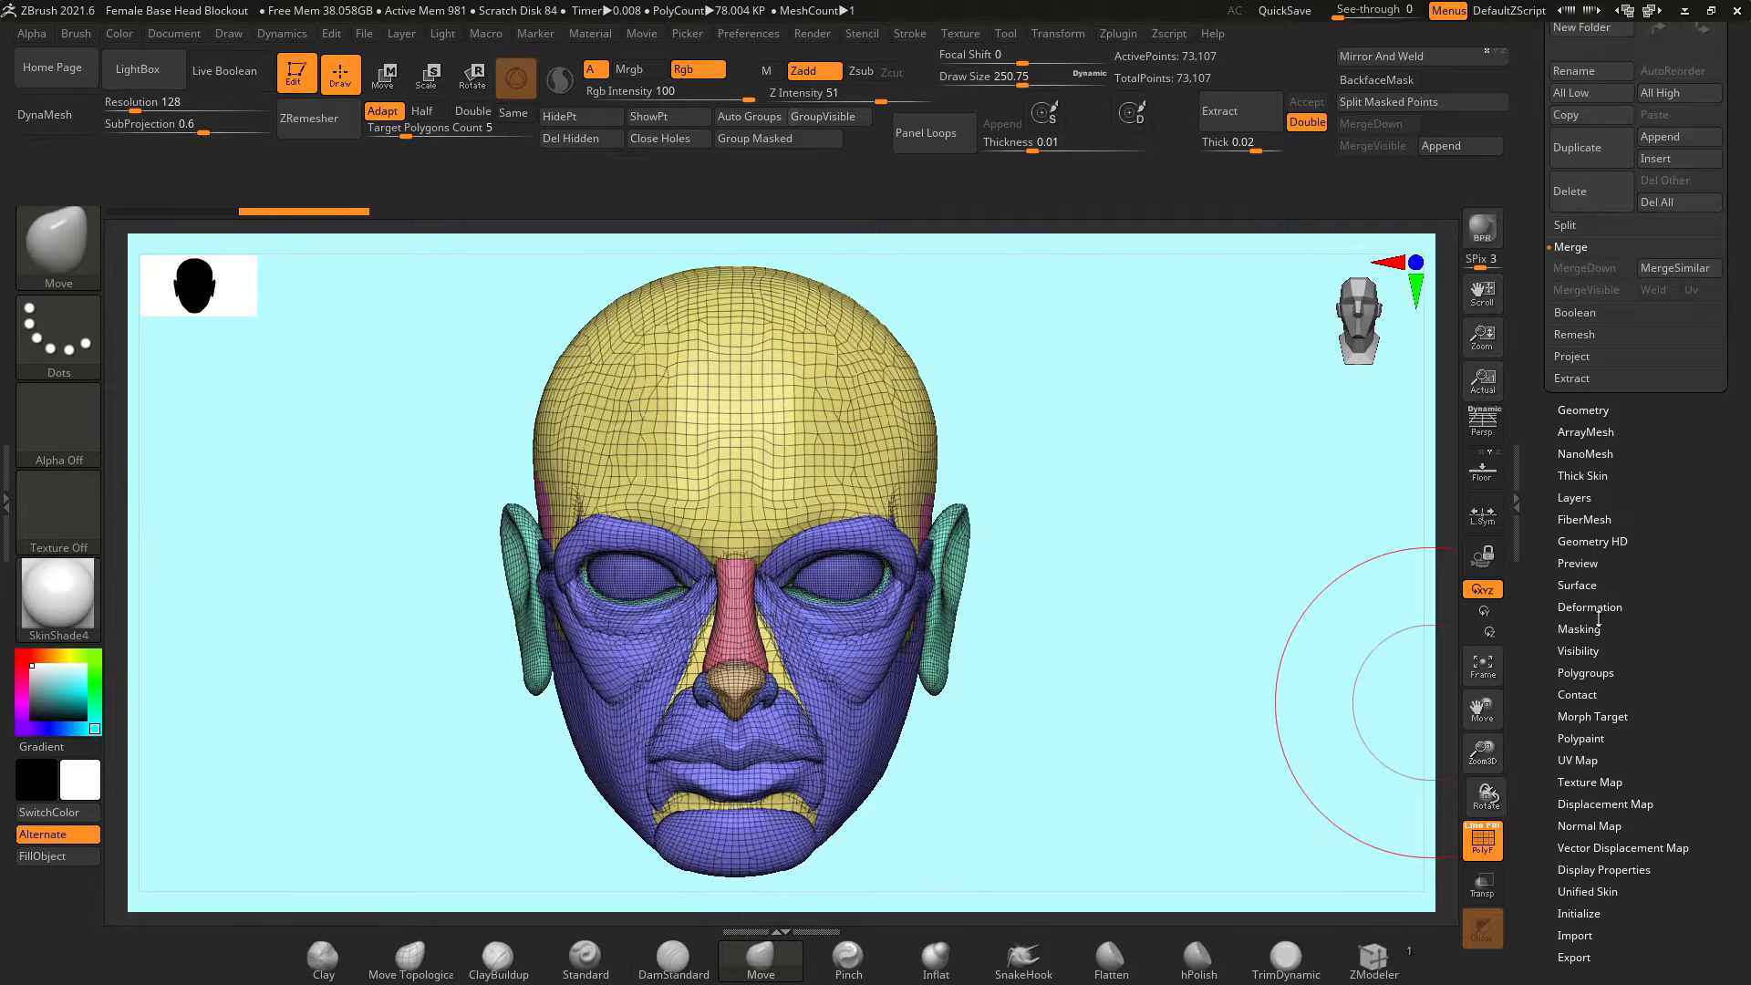
left_click(1591, 672)
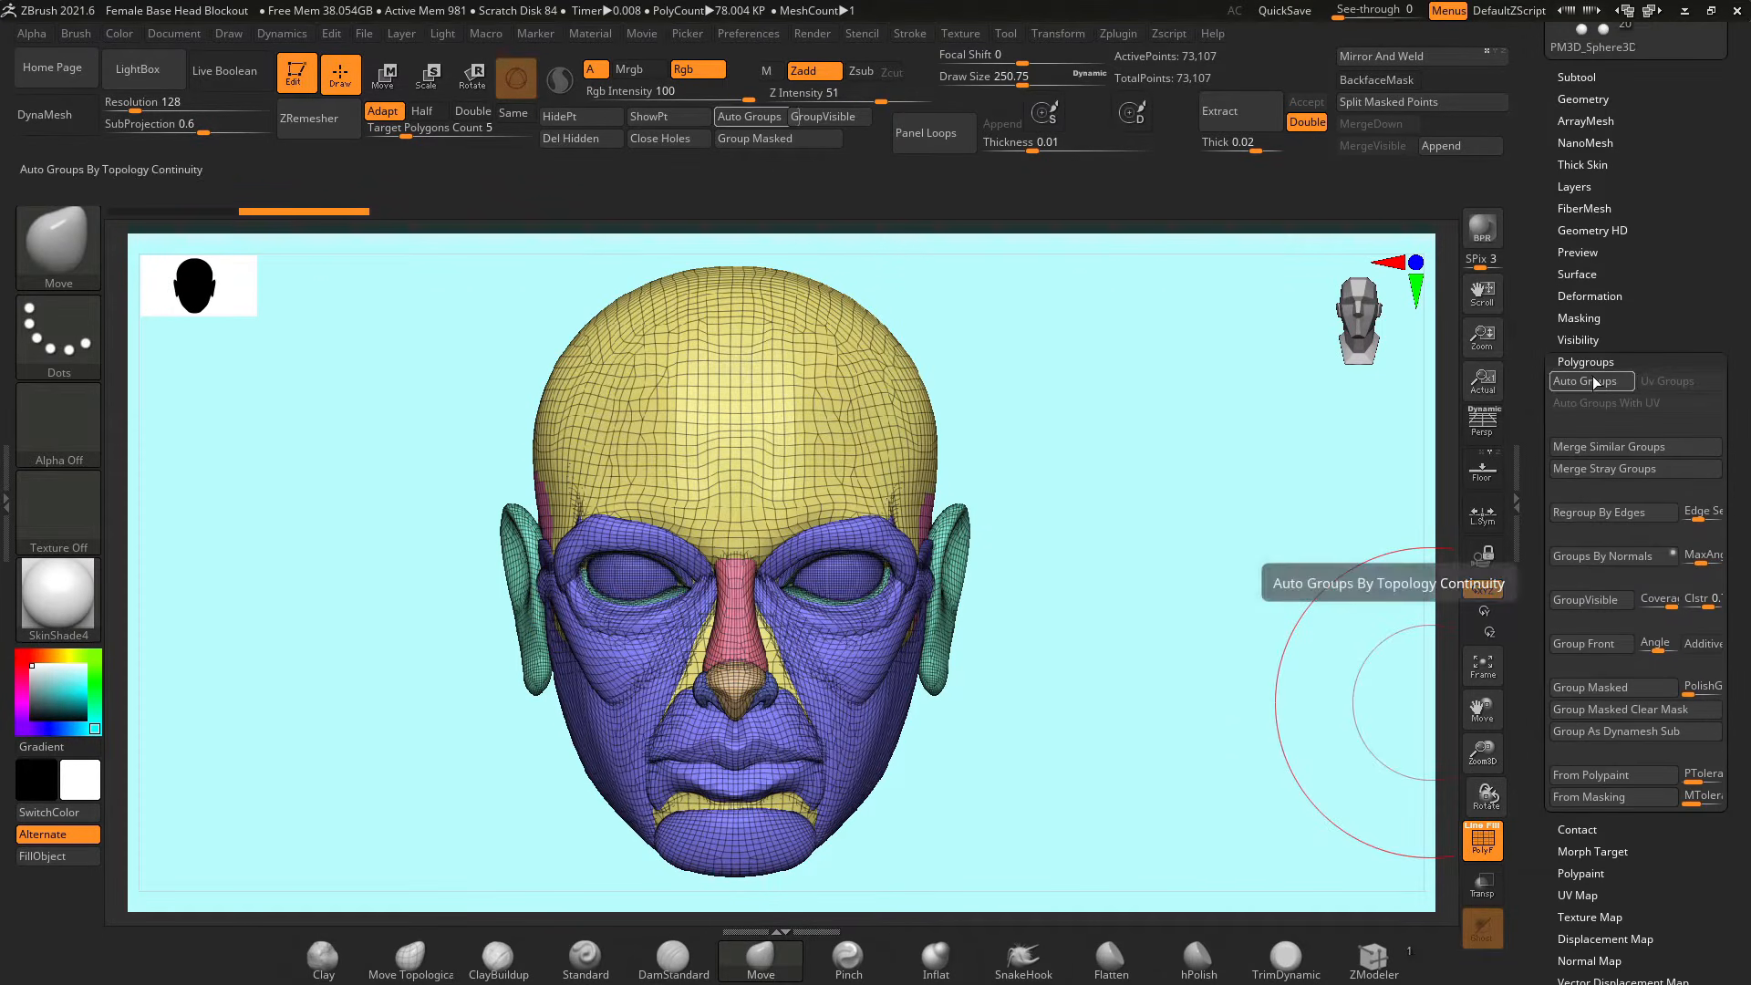
left_click(1579, 381)
Isolate each eyeball polygroup in turn, mask it and bring the rest of the head back
mouse_move(1114, 618)
left_mouse_down()
mouse_move(1138, 623)
mouse_move(1113, 628)
left_mouse_up()
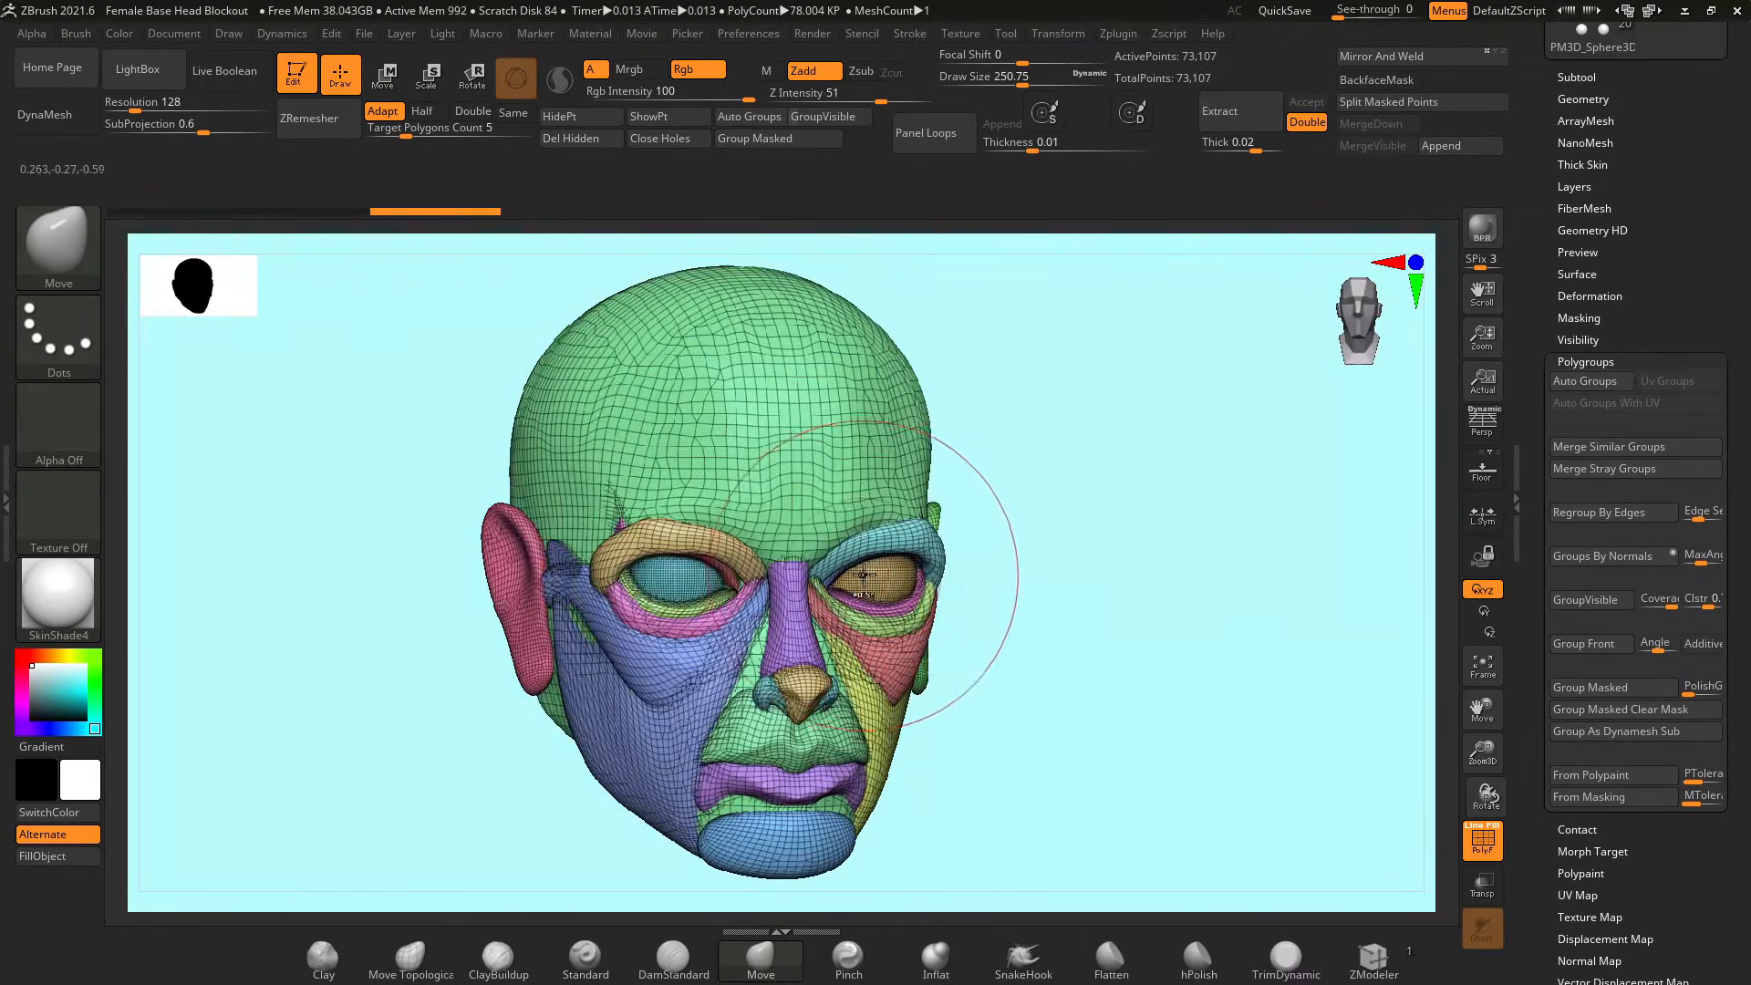
left_click(863, 574, "ctrl+shift")
left_click(1196, 562, "ctrl+shift")
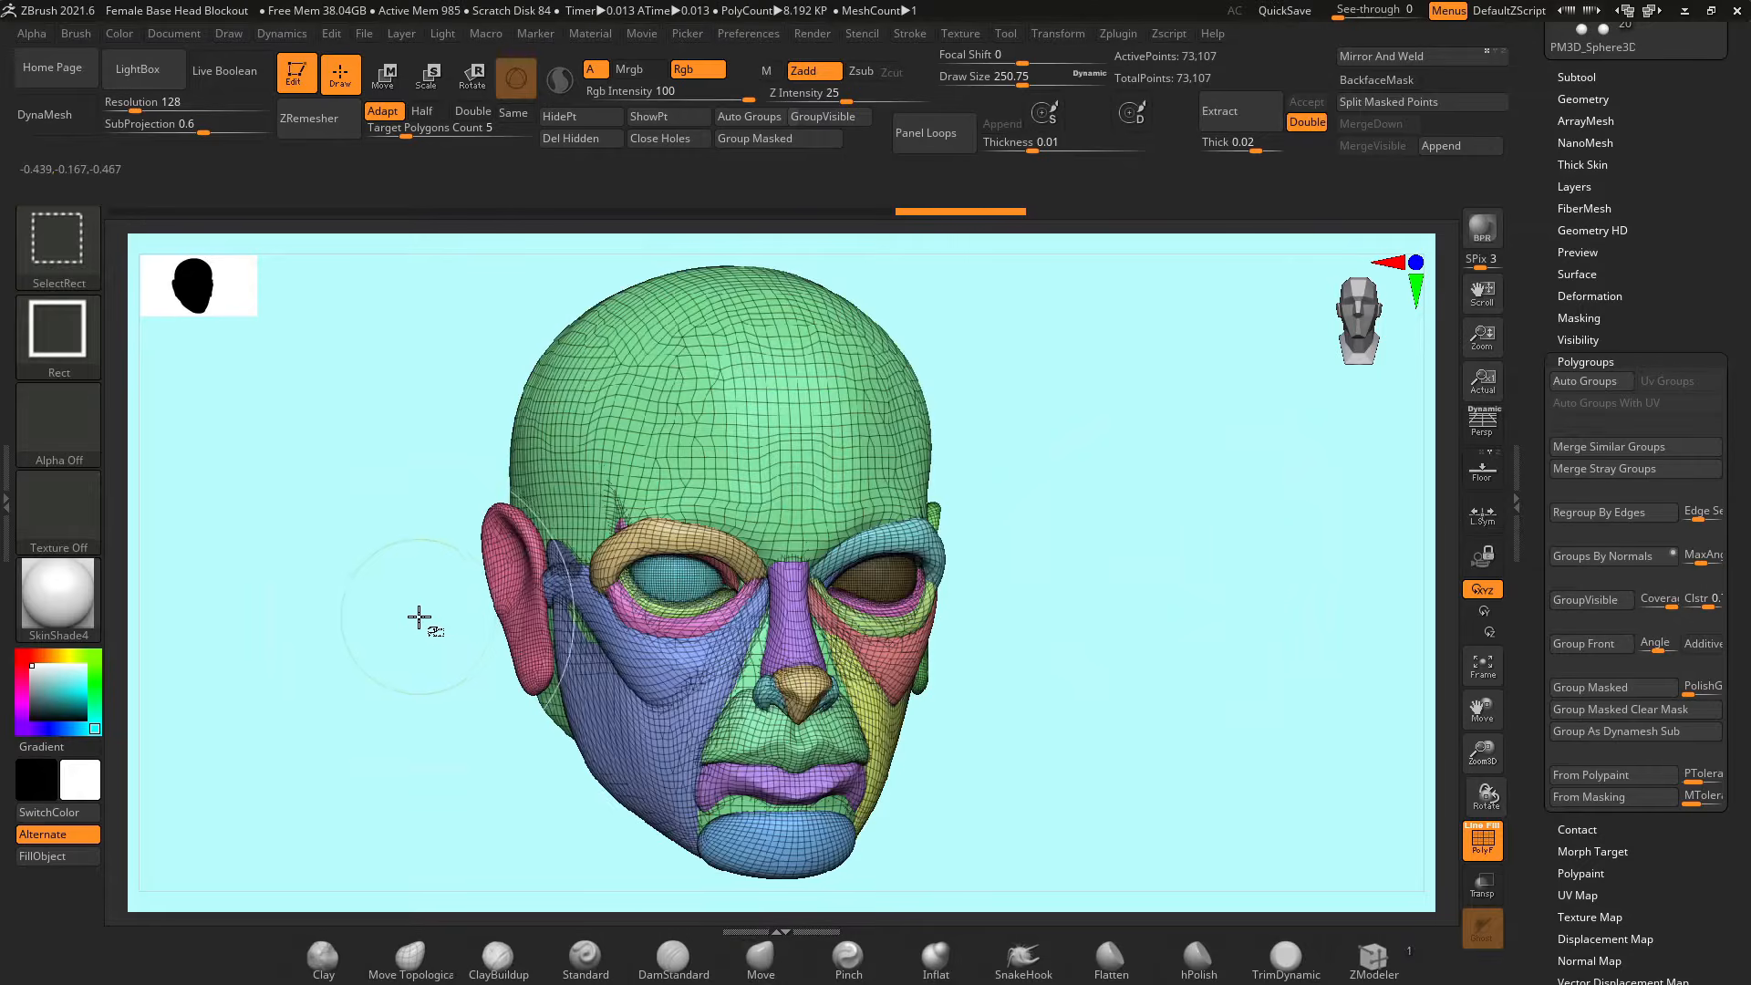
left_click(663, 572, "ctrl+shift")
left_click(458, 658, "ctrl+shift")
Split the masked eyeballs off the merged head into their own subtool
left_click_drag(1040, 621, 1073, 625)
left_click_drag(1736, 611, 1737, 753)
left_click(1613, 218)
left_click_drag(1741, 835, 1743, 402)
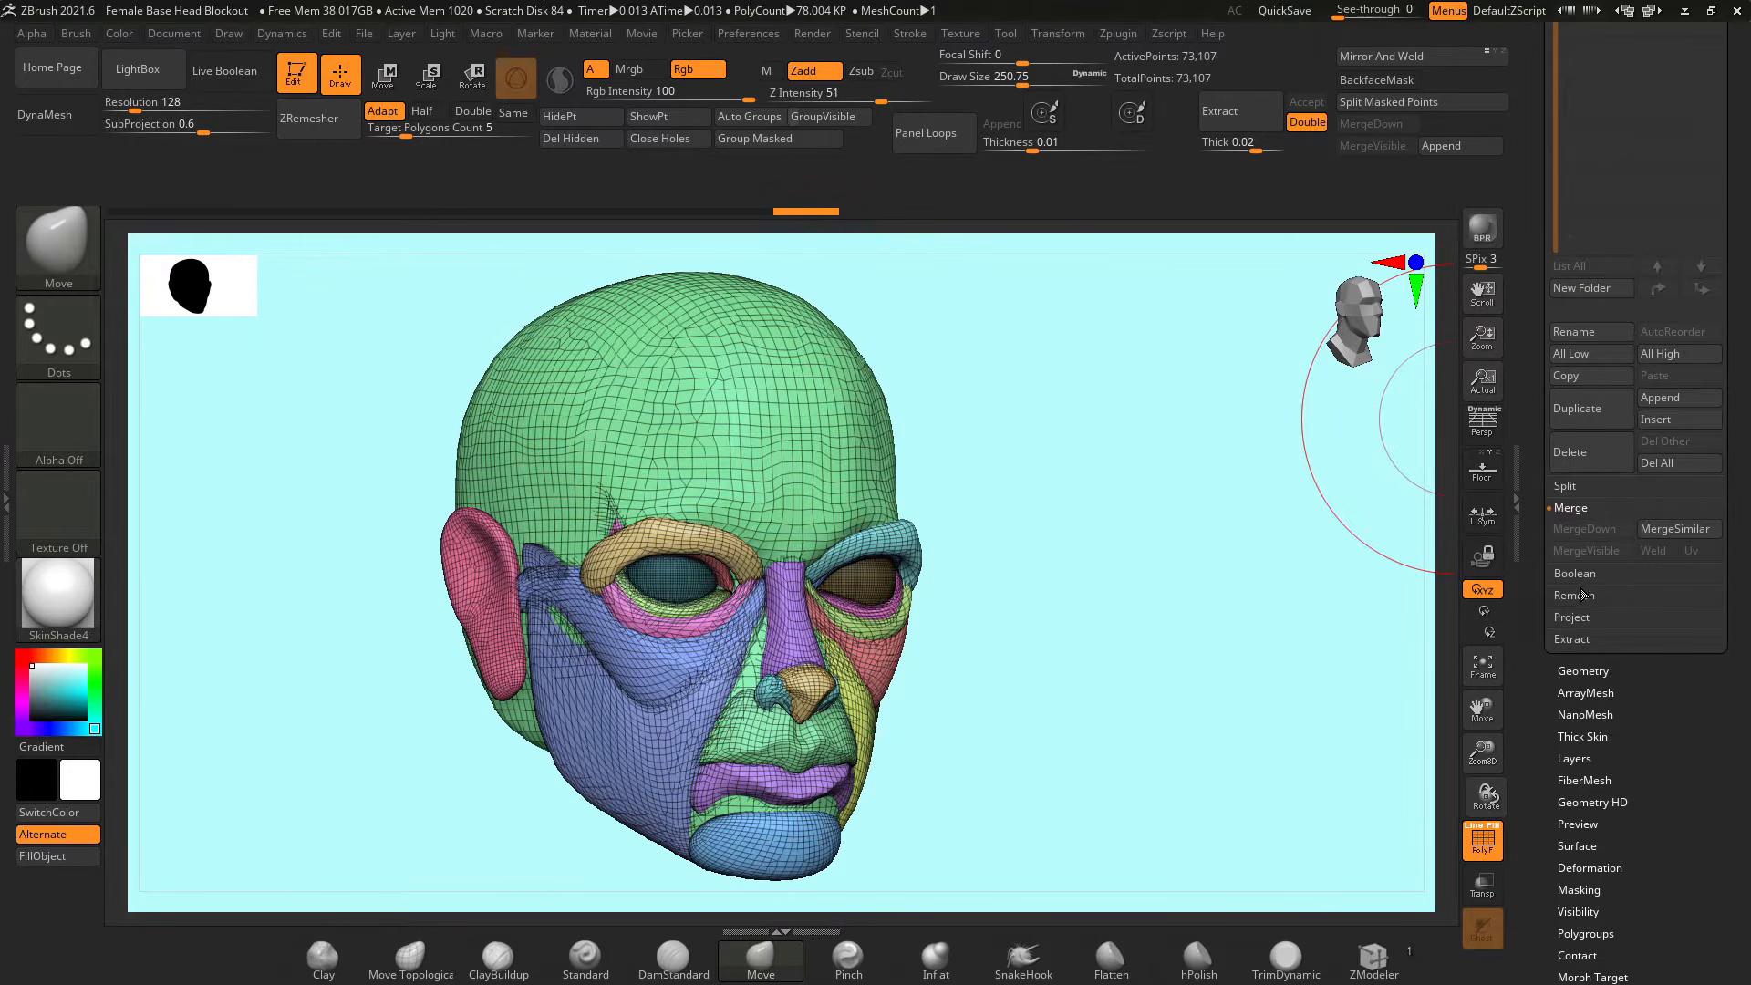
left_click(1571, 486)
left_click(1618, 594)
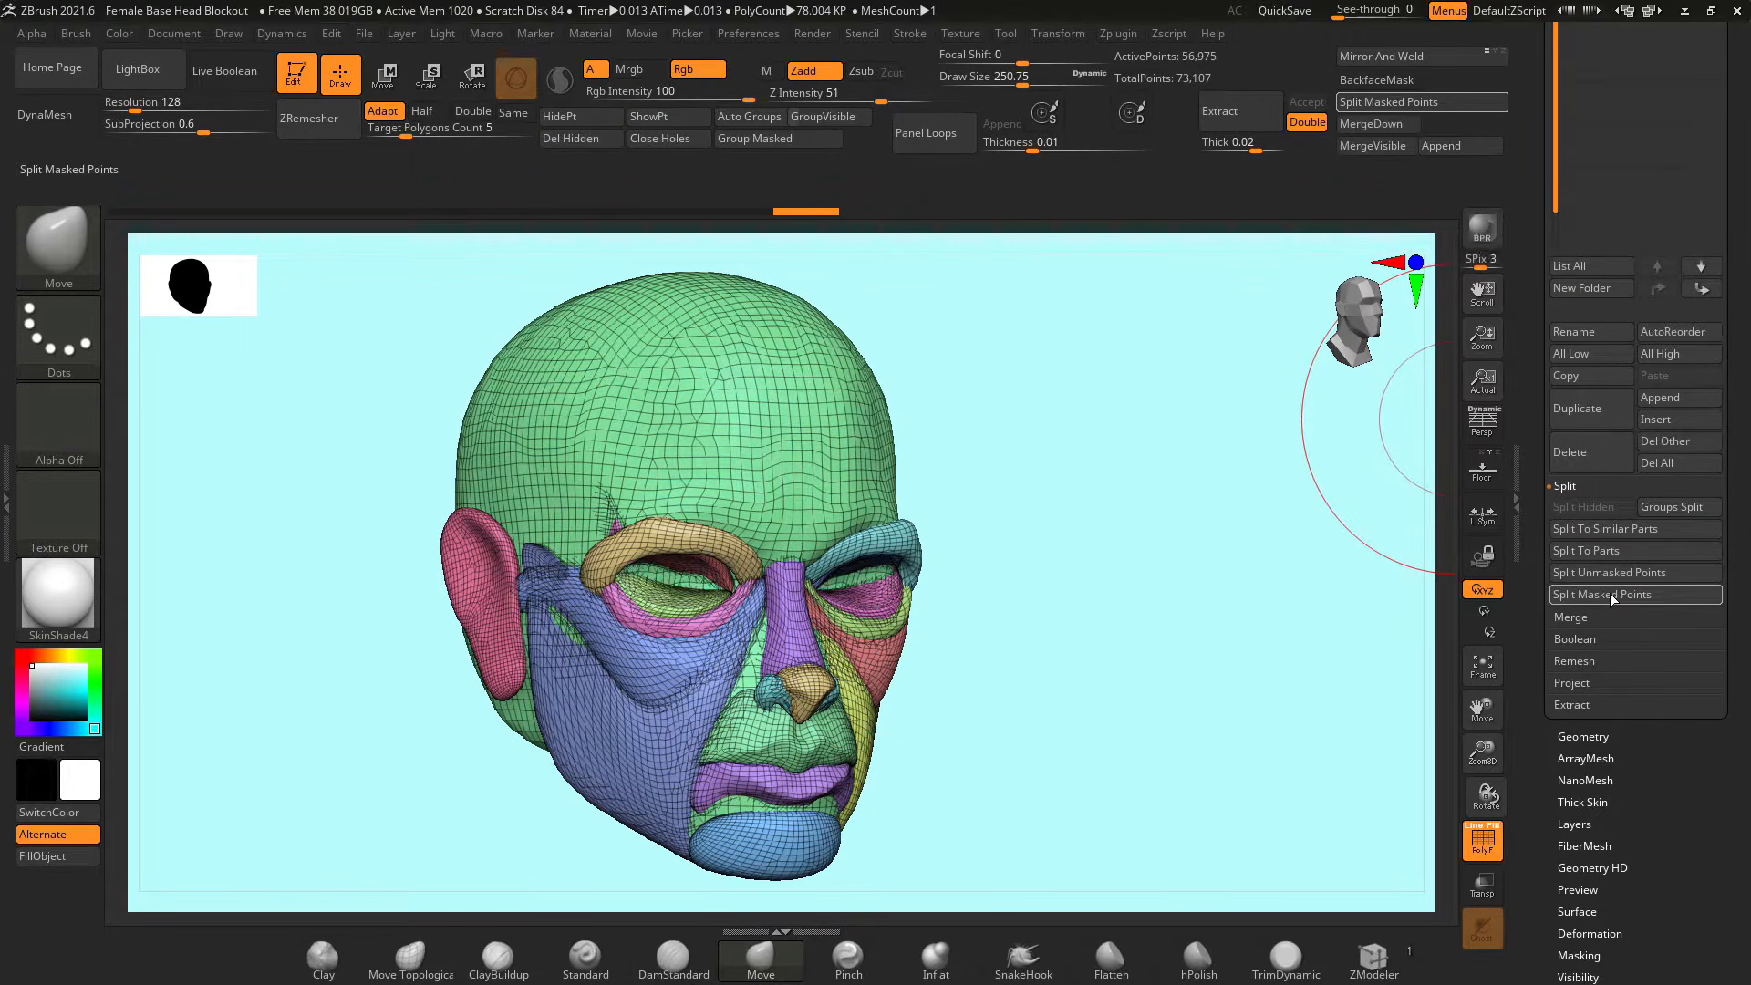
Hide the polyframe, mask the upper and lower lip groups, and split them off the head into their own subtool
left_click_drag(1140, 605, 1039, 629)
key("shift+f")
left_click_drag(1380, 684, 1059, 710)
left_click(861, 740, "ctrl+shift")
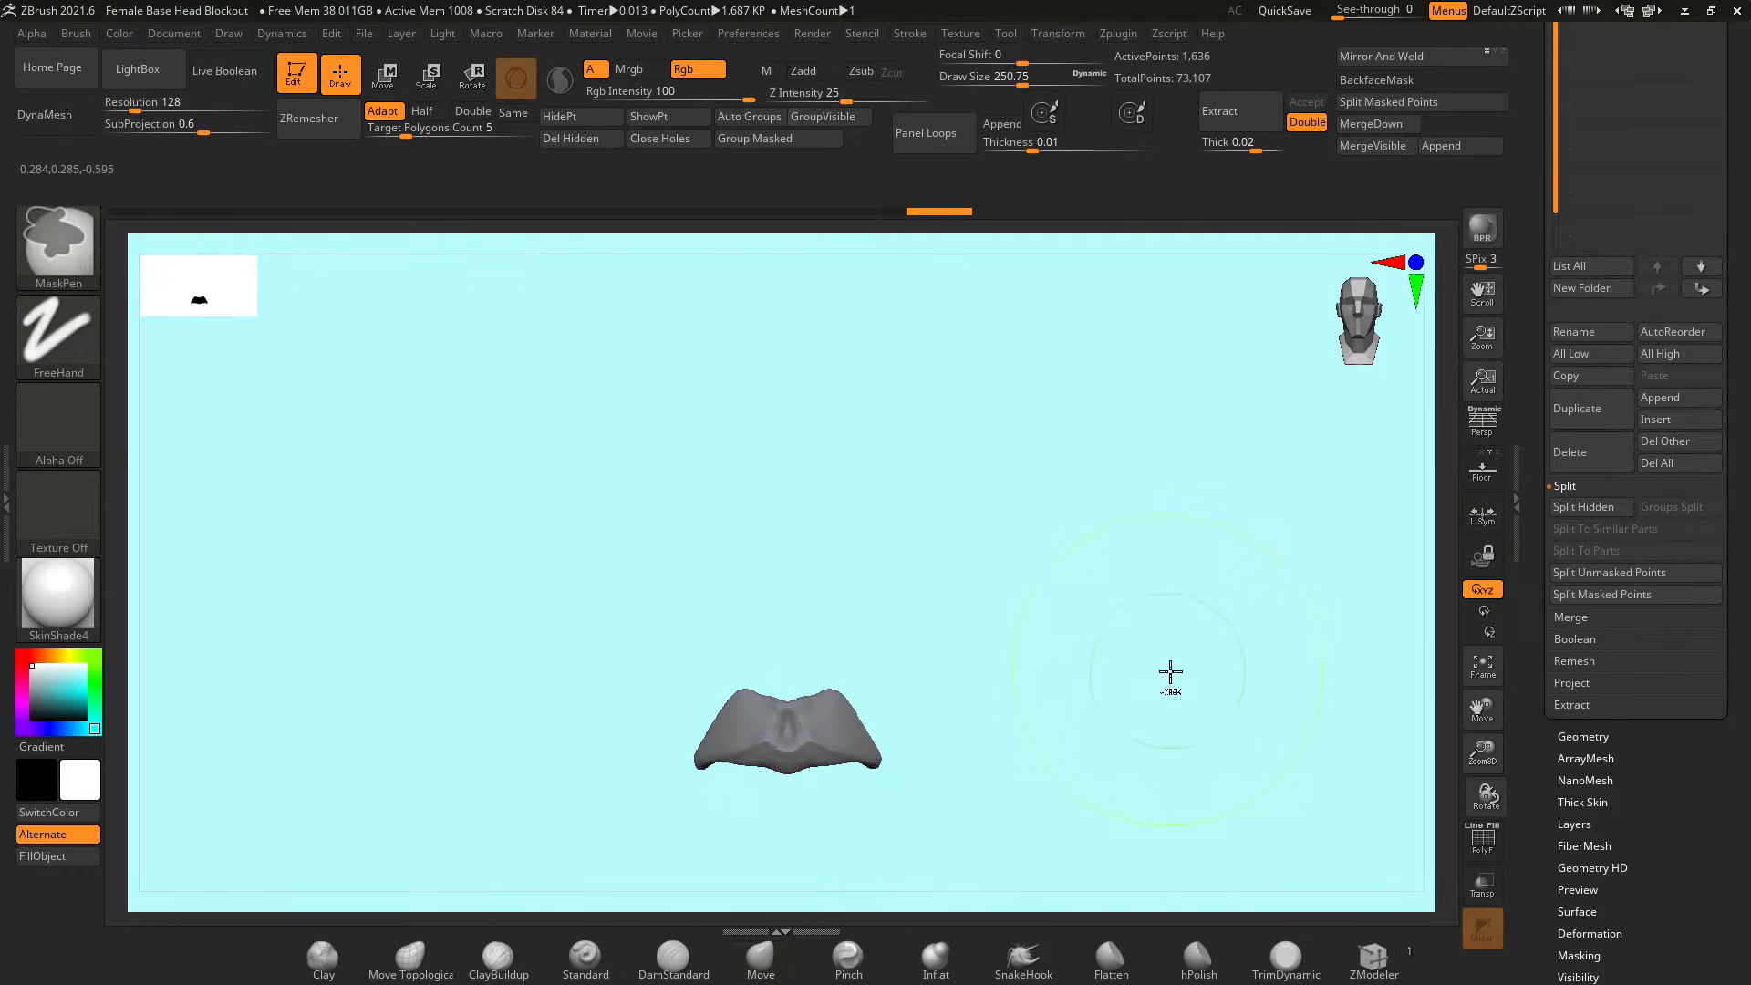
left_click(984, 758, "ctrl+shift")
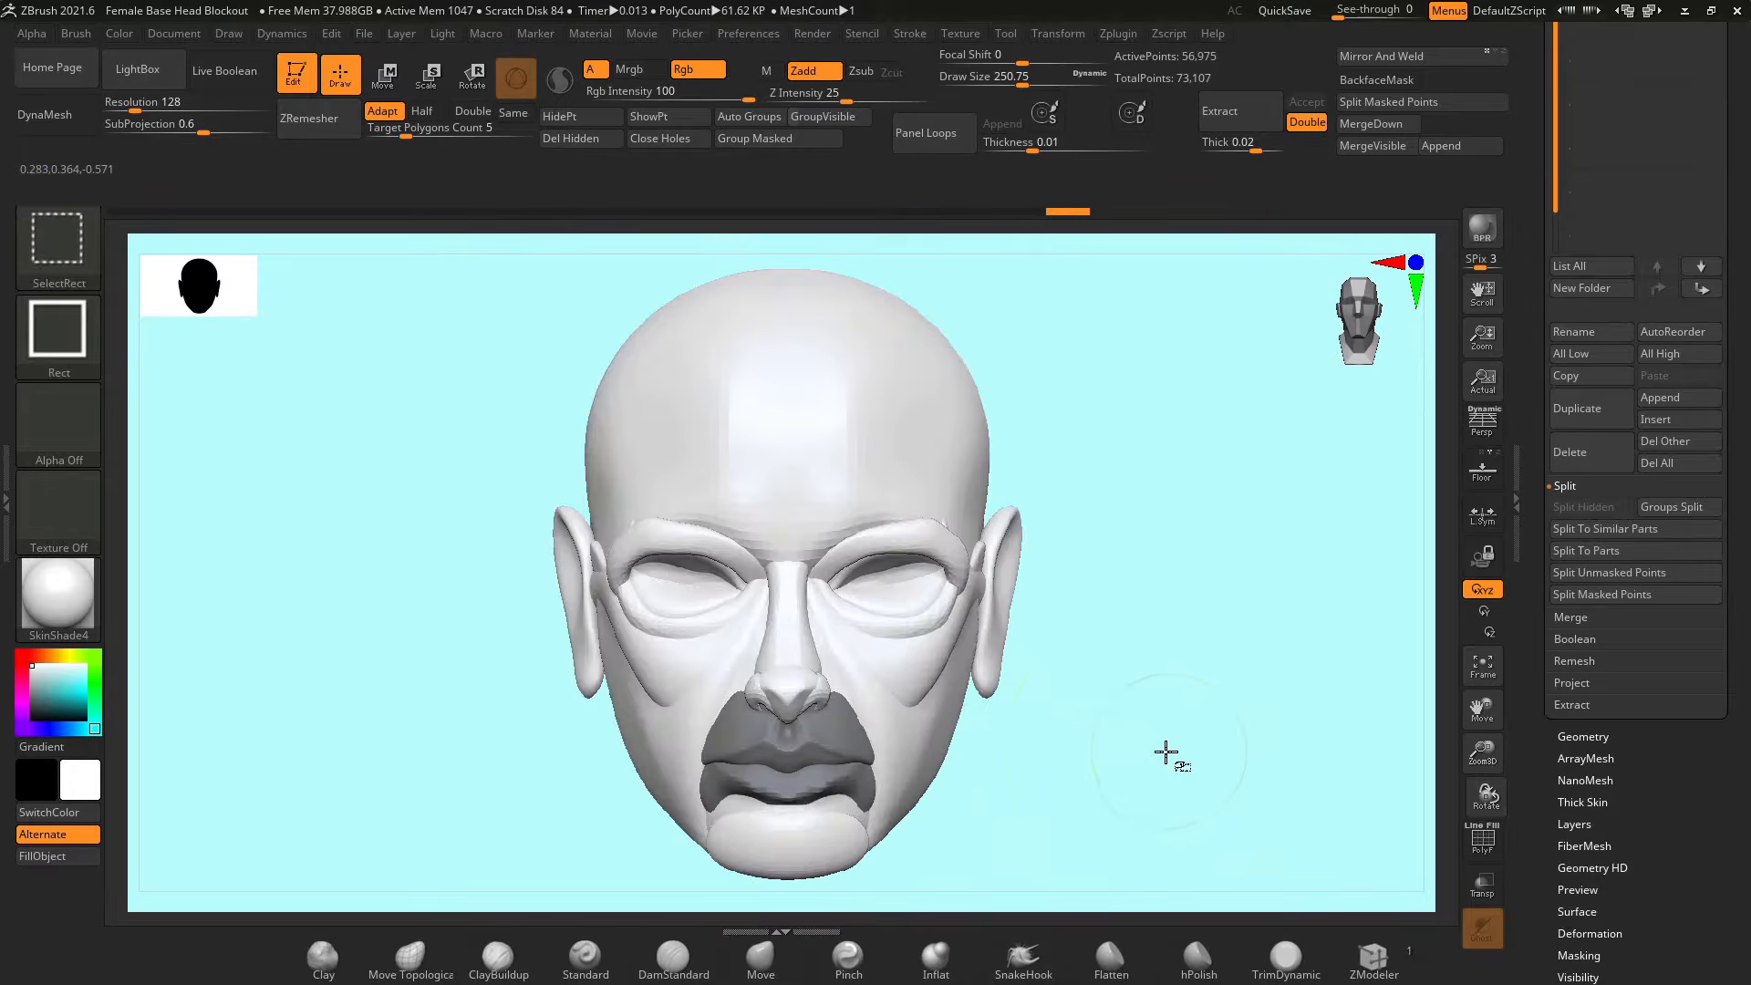
left_click(1463, 107)
left_click_drag(1258, 570, 1259, 638)
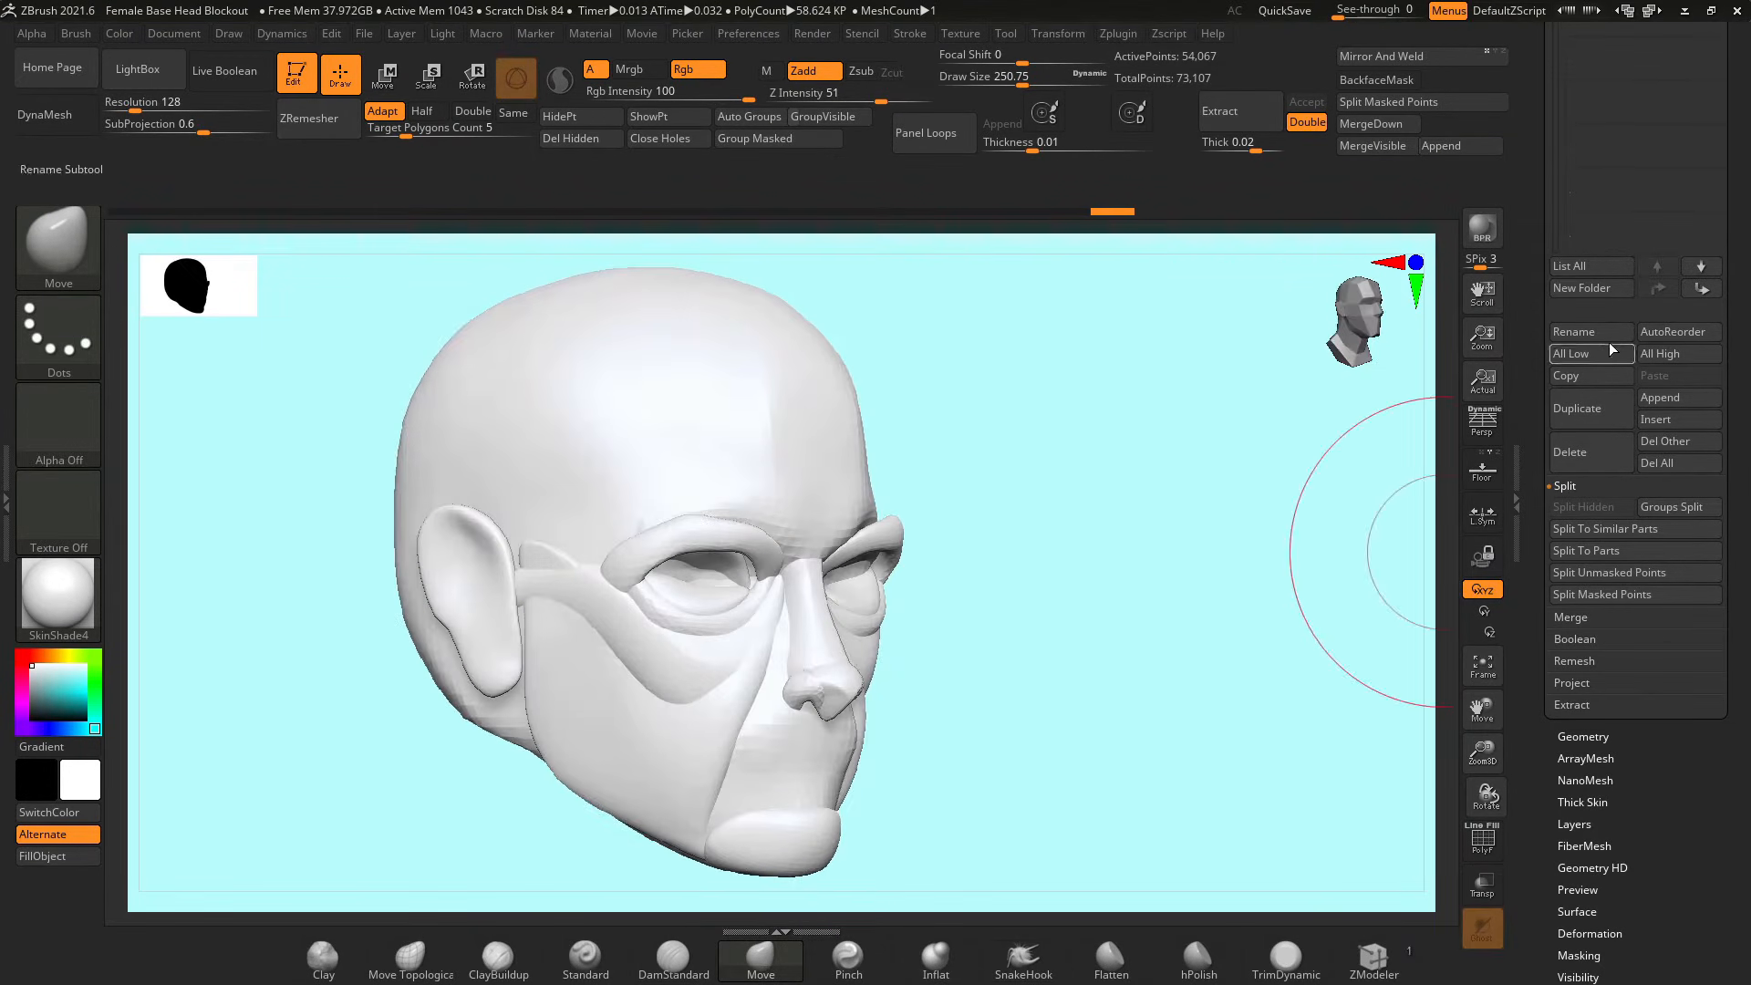
Try to fuse the head pieces with DynaMesh at resolution 128
left_click(1583, 736)
left_click(1596, 554)
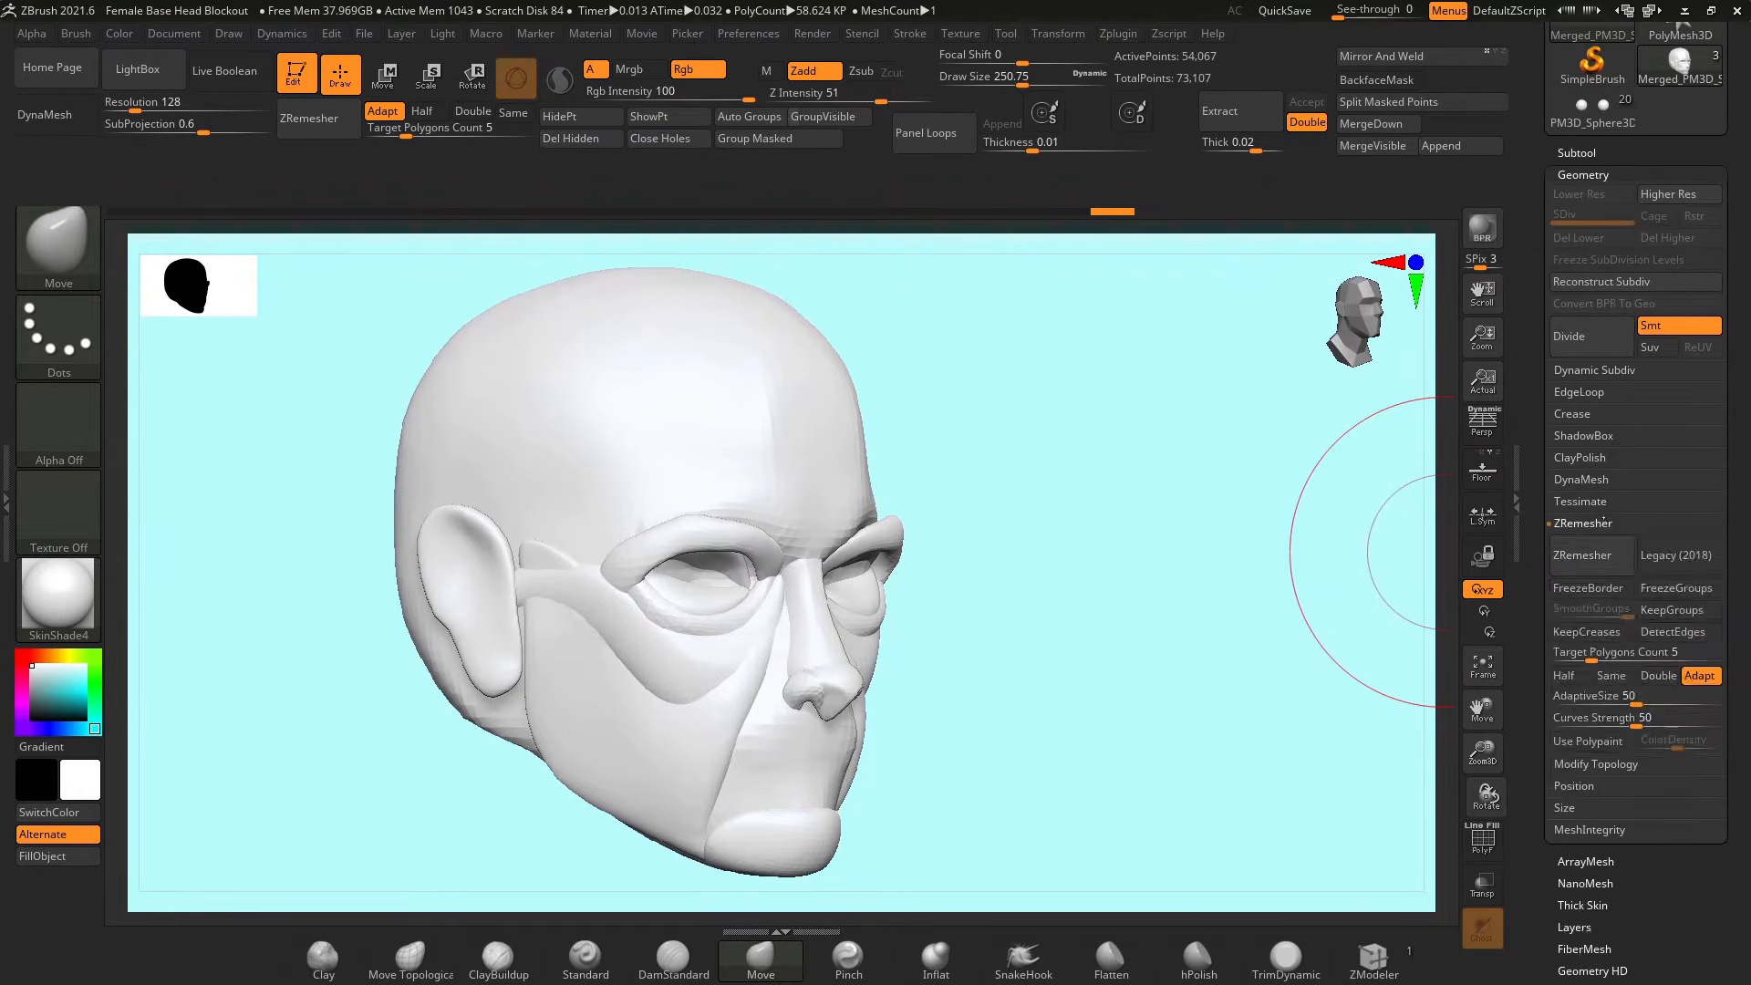
left_click(1581, 486)
left_click(1602, 521)
left_click_drag(1212, 665, 1142, 688)
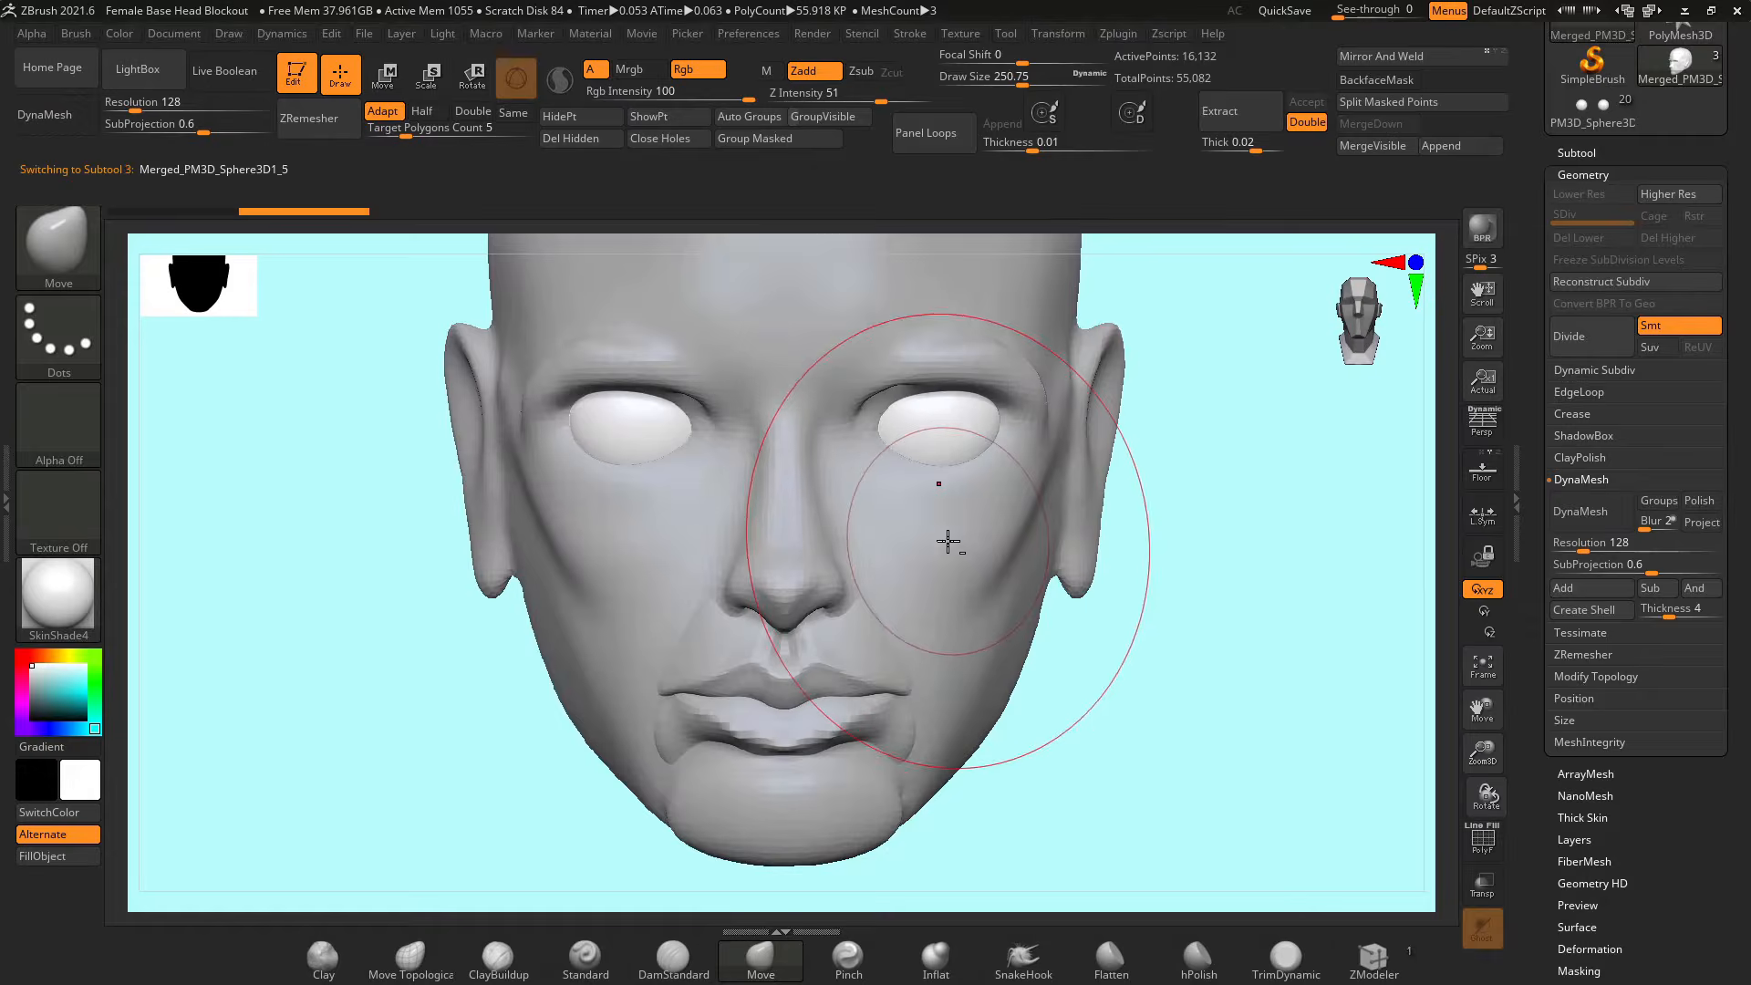
left_click(945, 543, "alt")
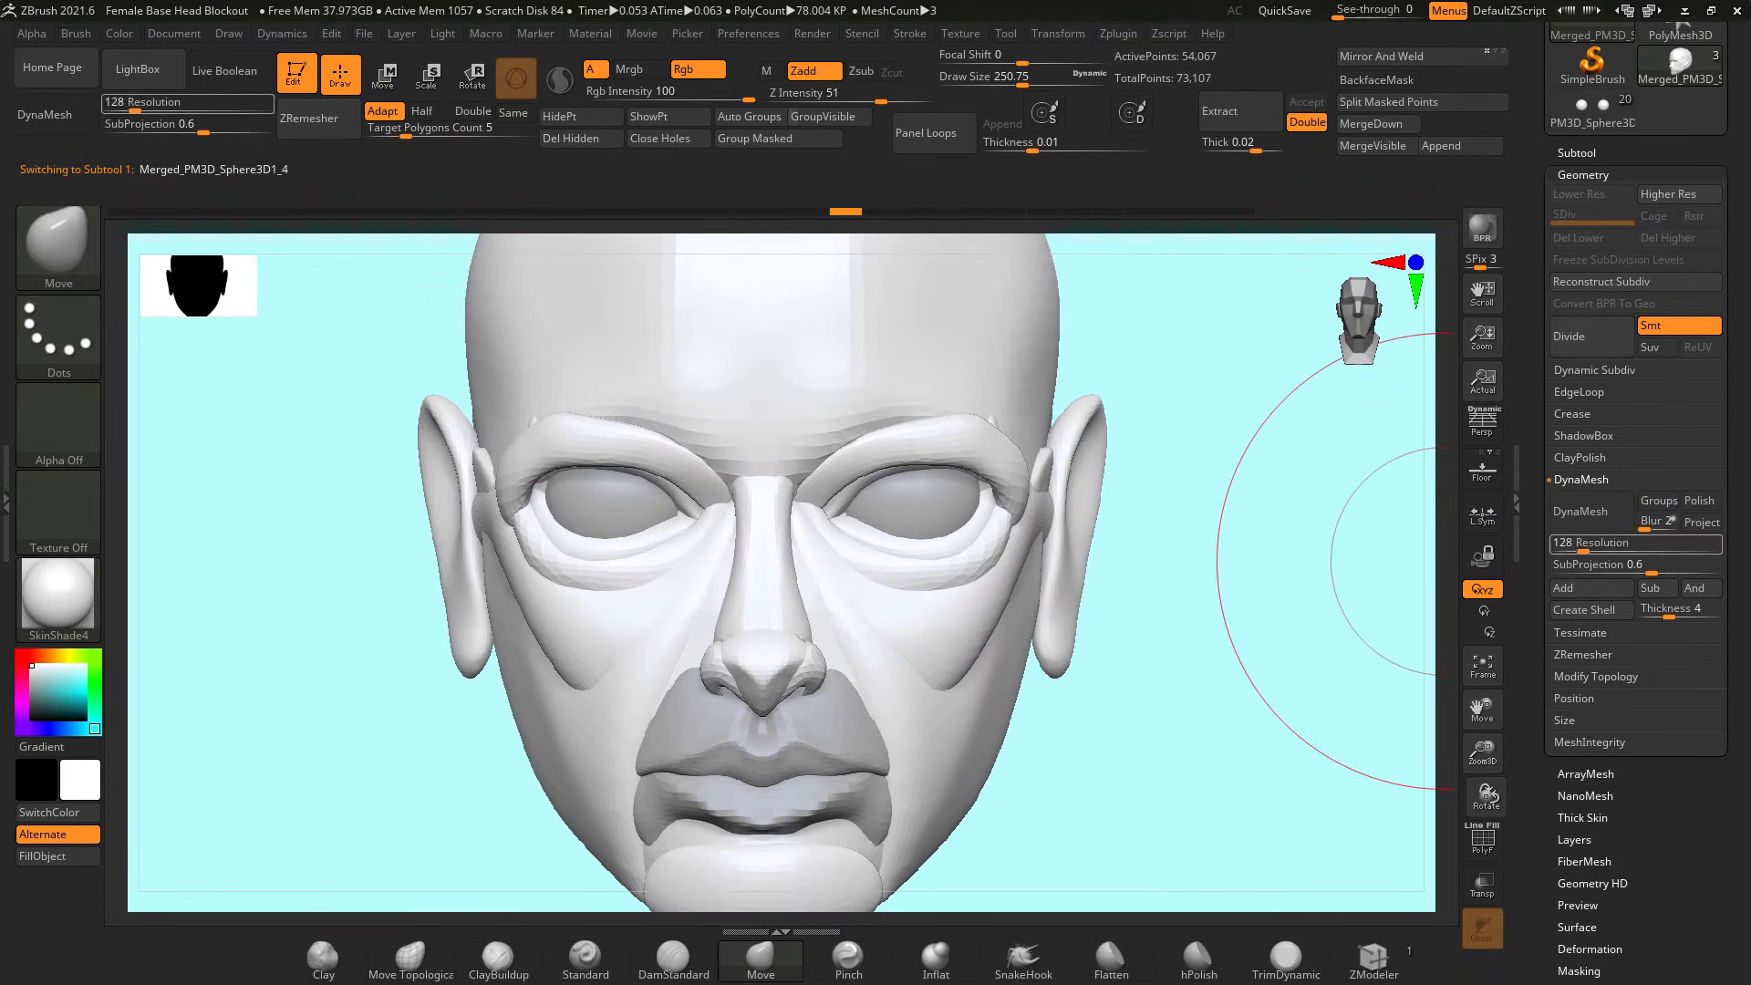
Remesh the main head subtool with DynaMesh at resolution 336
left_click_drag(1603, 548, 1599, 548)
left_click(1591, 511)
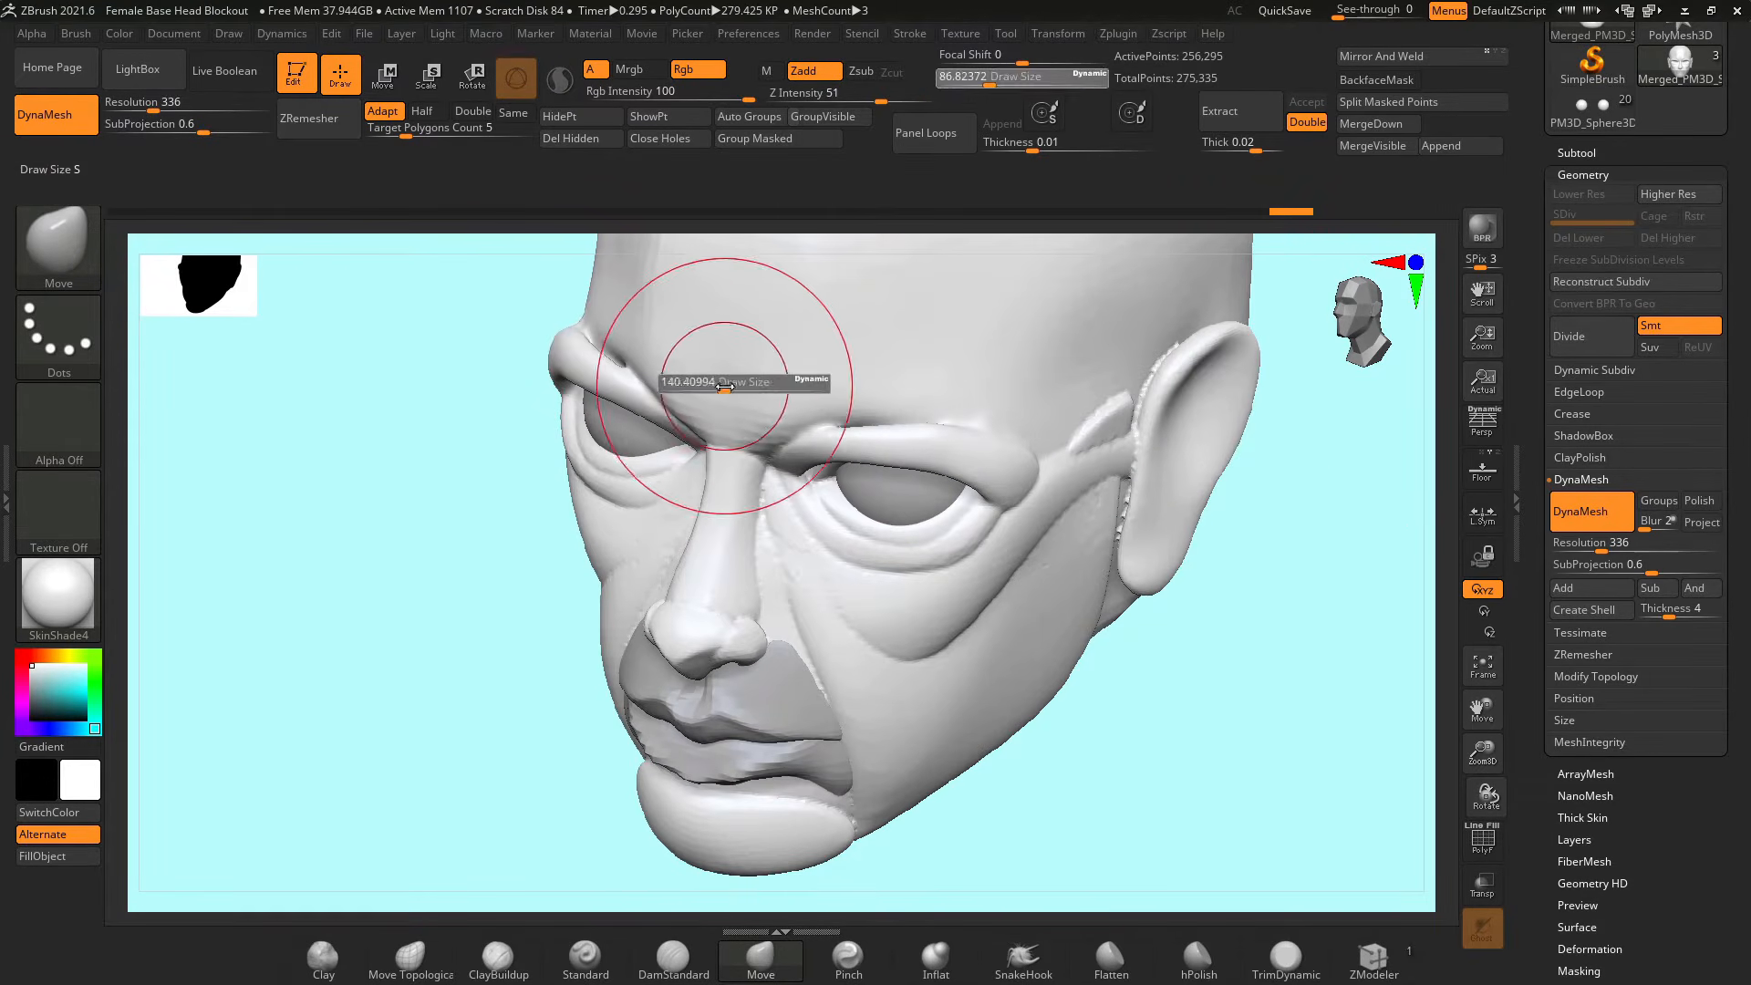
Smooth the joins around the brow, cheek and temple at draw size about 149, and refresh the head's DynaMesh
mouse_move(725, 386)
left_mouse_down()
mouse_move(876, 432)
mouse_move(875, 401)
left_mouse_up()
right_click_drag(875, 402, 910, 396)
left_click_drag(797, 479, 1122, 493, "shift")
left_click_drag(1264, 511, 1187, 579, "ctrl")
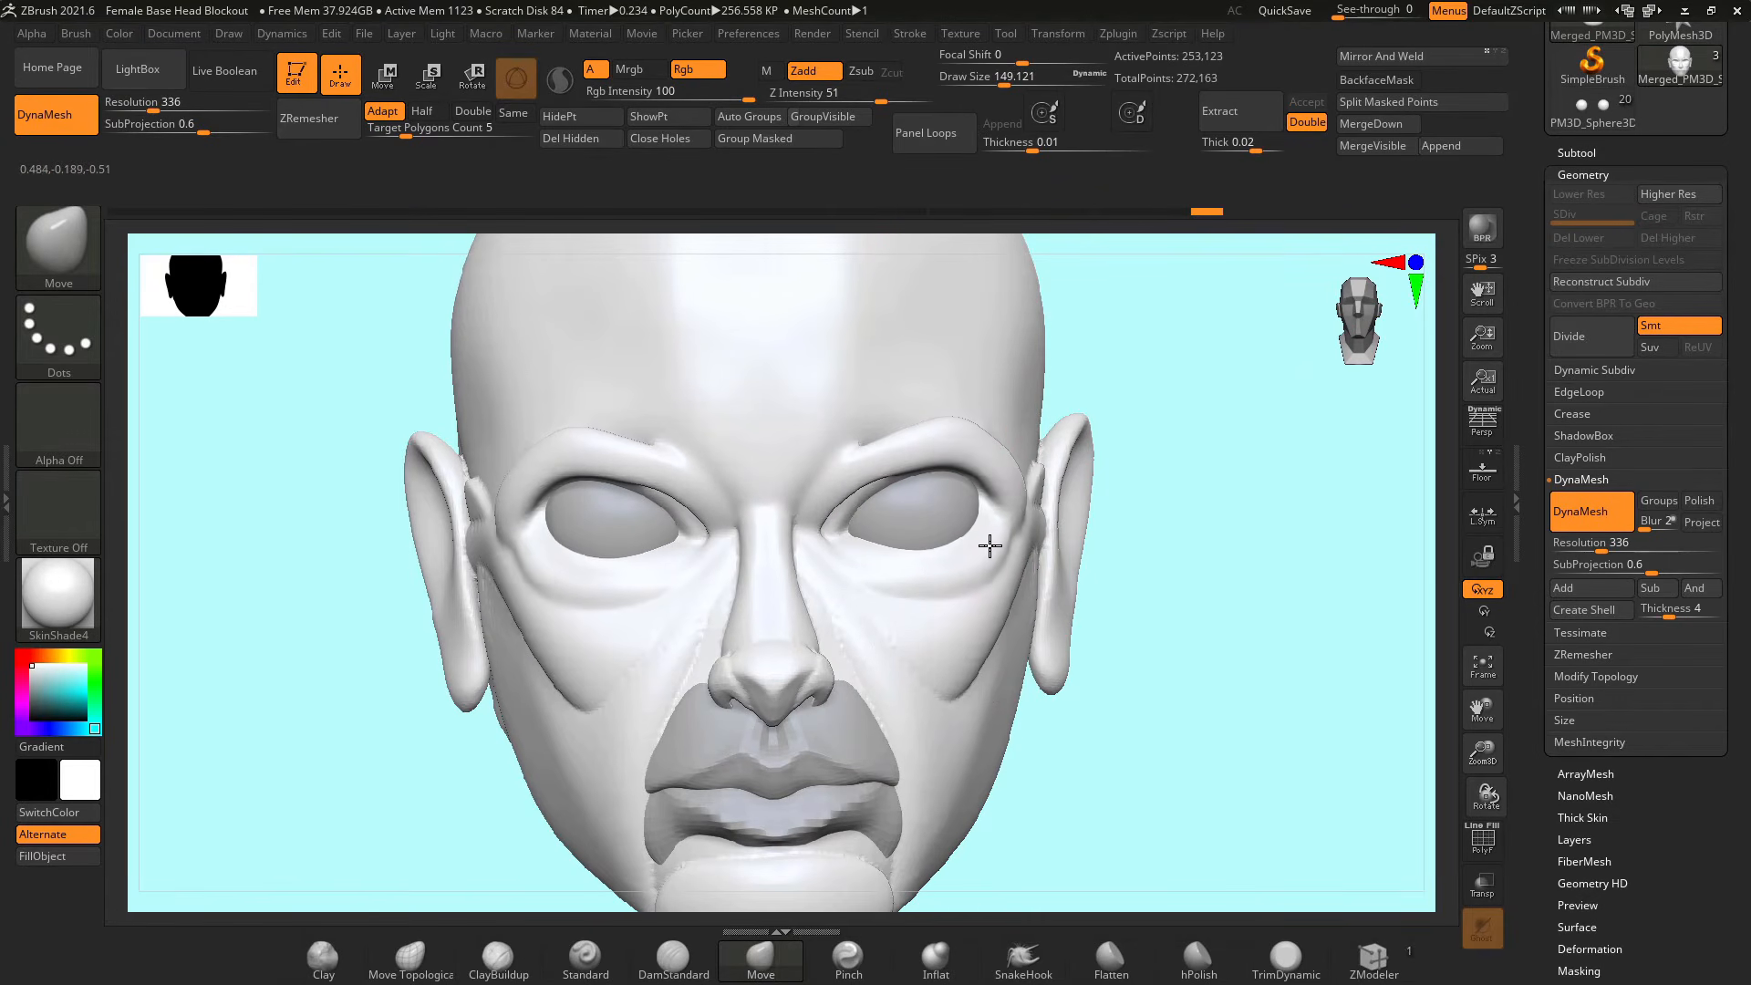
mouse_move(990, 546)
right_mouse_down("shift")
mouse_move(1103, 618)
mouse_move(1163, 559)
right_mouse_up("shift")
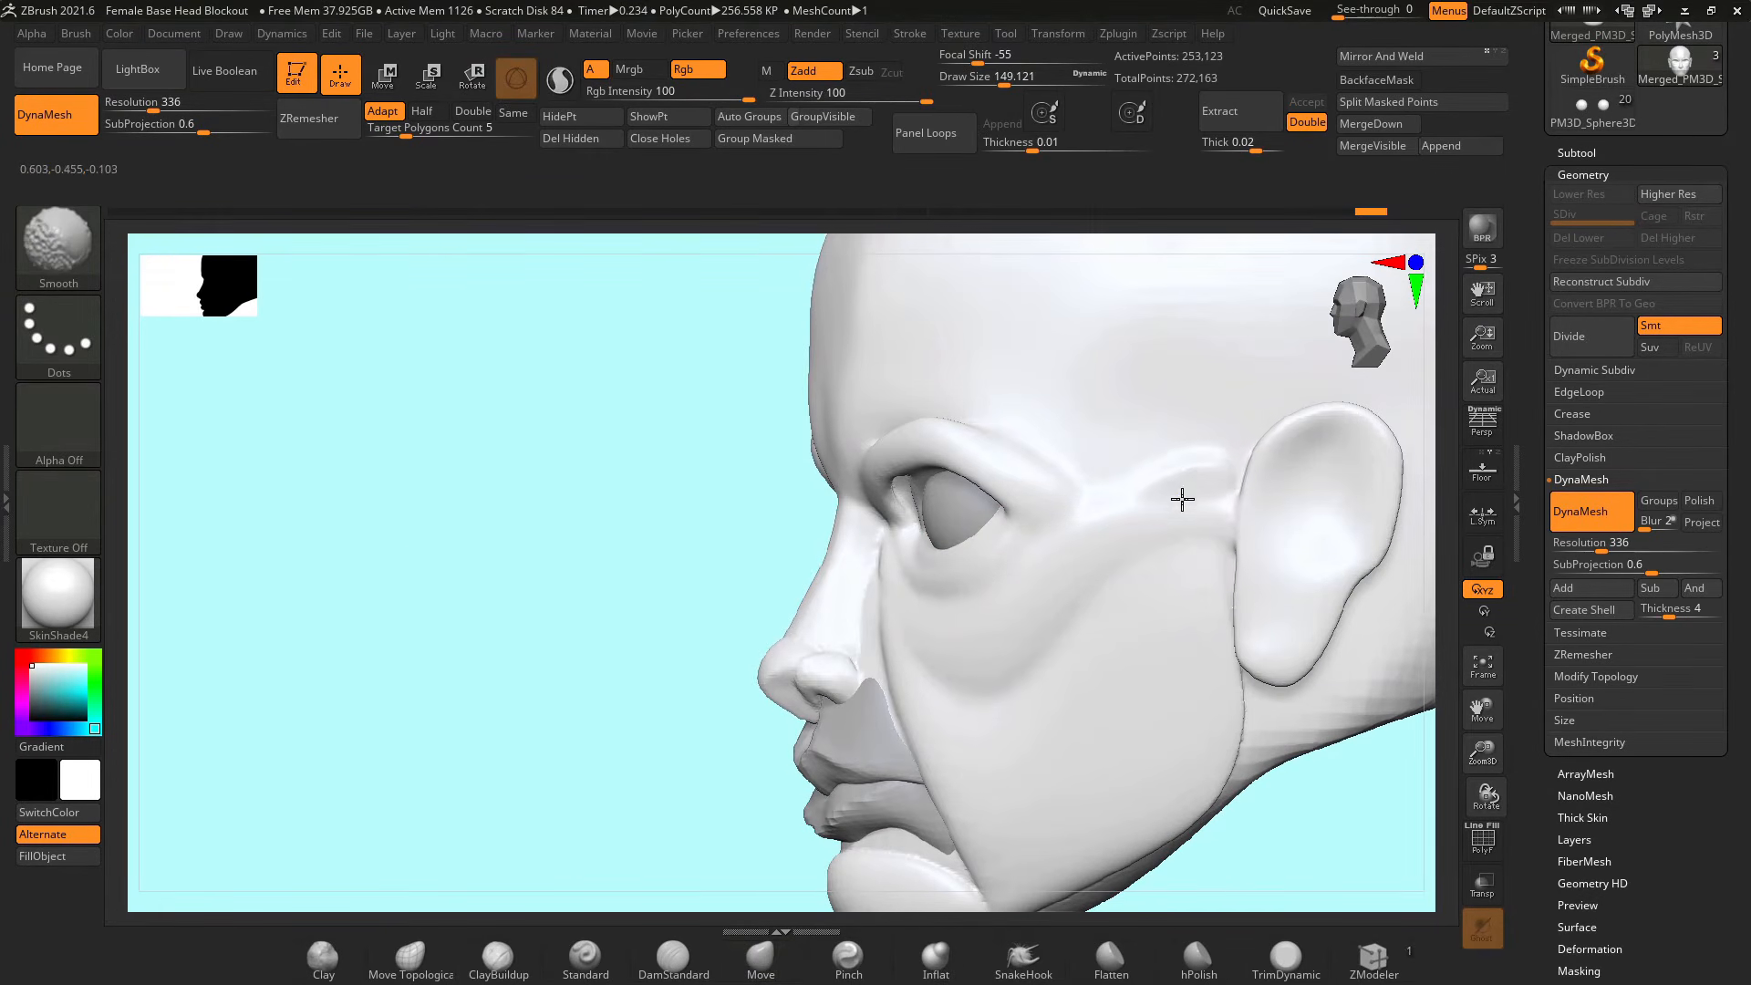
left_click_drag(1181, 499, 1149, 545, "shift")
Select the separate lips subtool and try to reshape the mouth with the Move brush, undoing the first stroke
mouse_move(565, 524)
right_mouse_down()
mouse_move(738, 531)
mouse_move(1251, 719)
mouse_move(1150, 638)
right_mouse_up()
left_click(792, 659, "alt")
mouse_move(962, 714)
right_mouse_down()
mouse_move(1020, 699)
mouse_move(984, 661)
right_mouse_up()
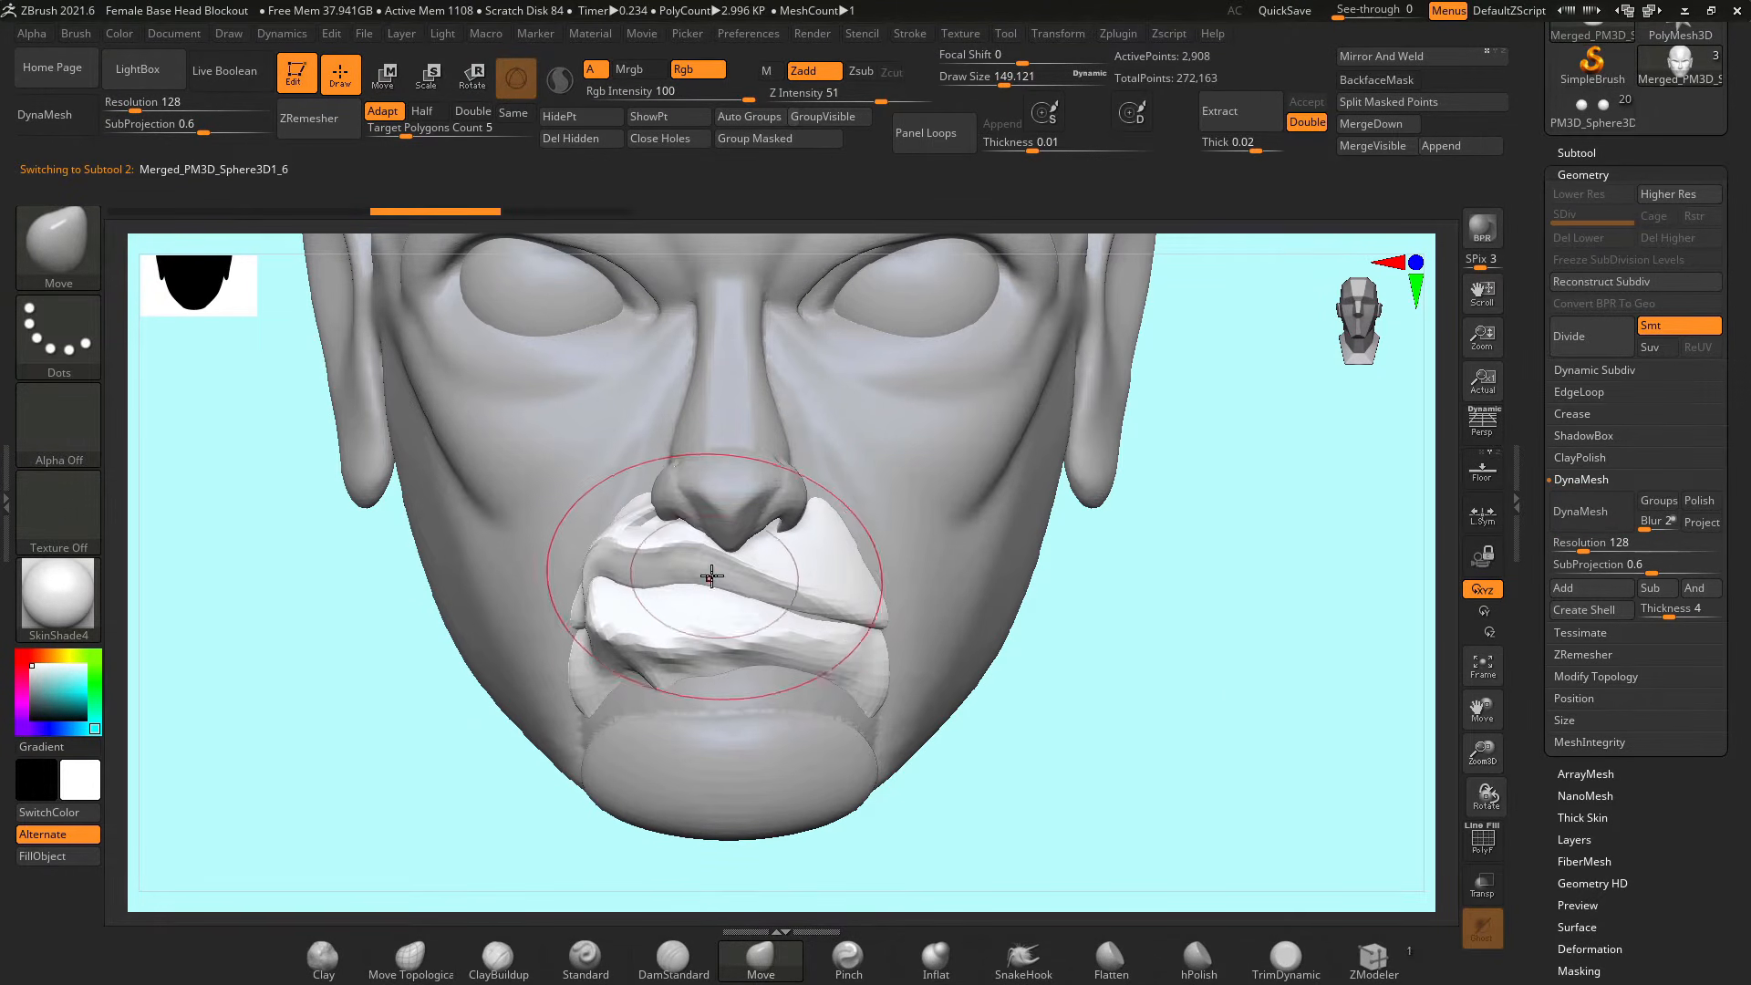
key("ctrl+z")
left_click_drag(835, 627, 834, 622)
left_click_drag(639, 636, 657, 583)
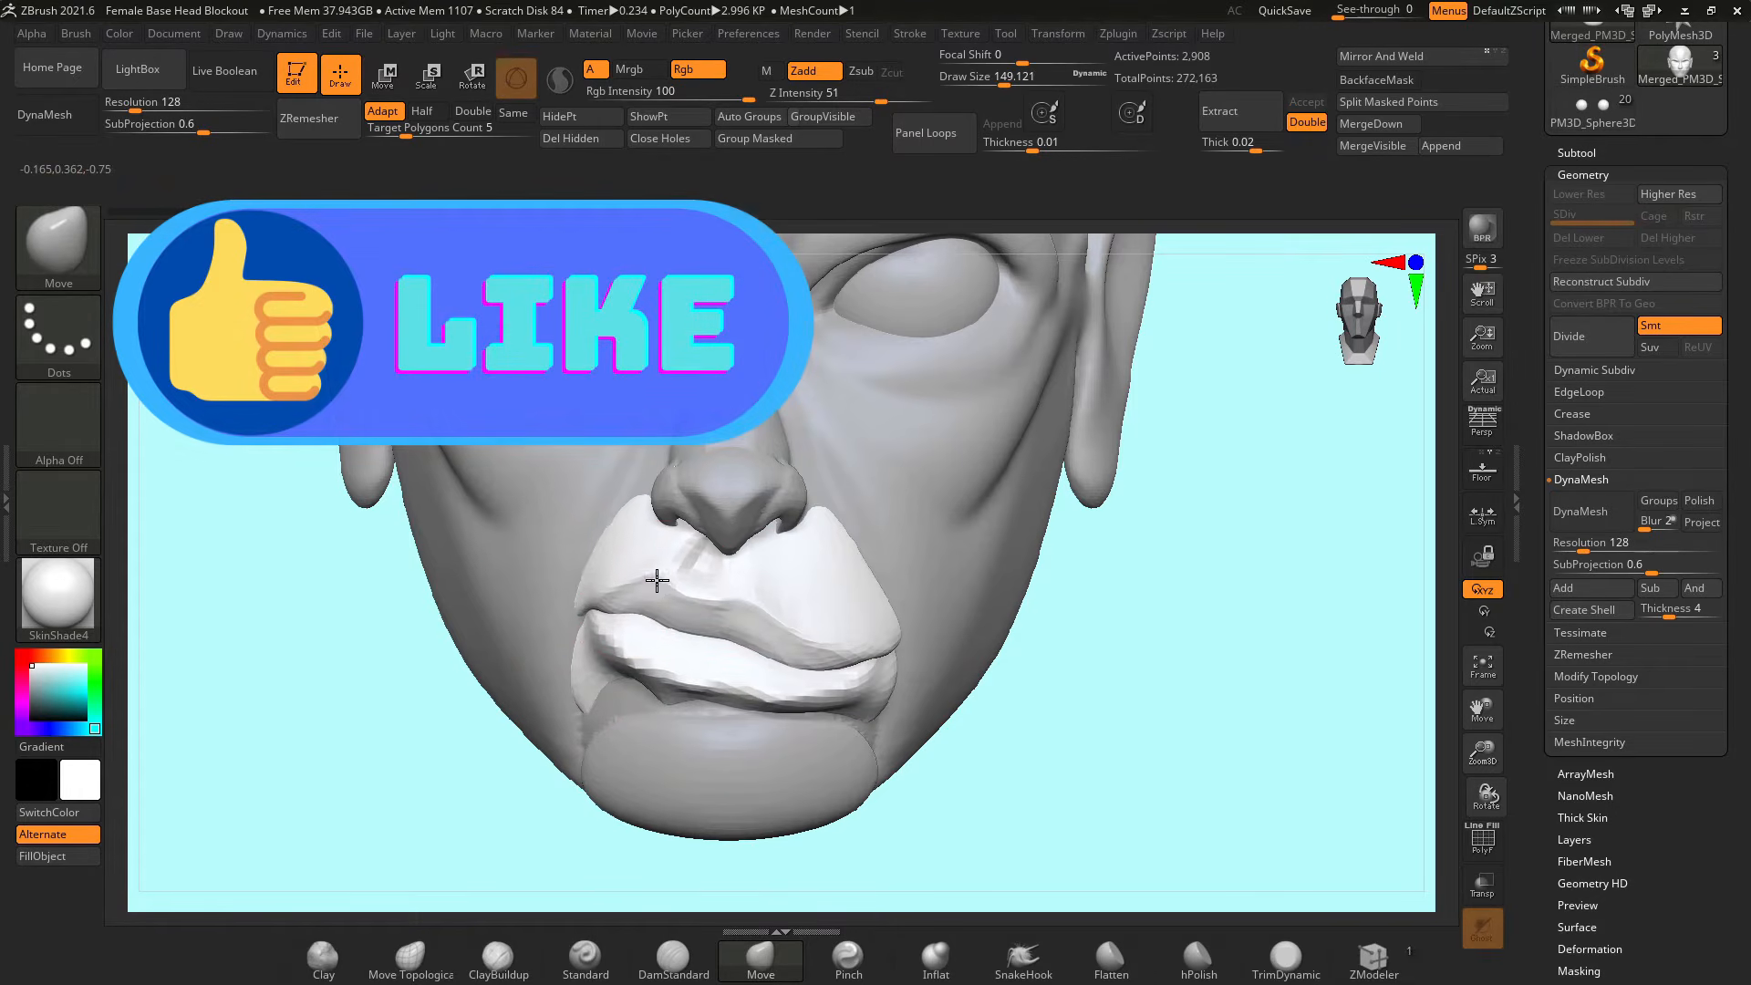
right_click_drag(1140, 666, 1086, 556, "ctrl")
right_click_drag(930, 640, 957, 720, "ctrl")
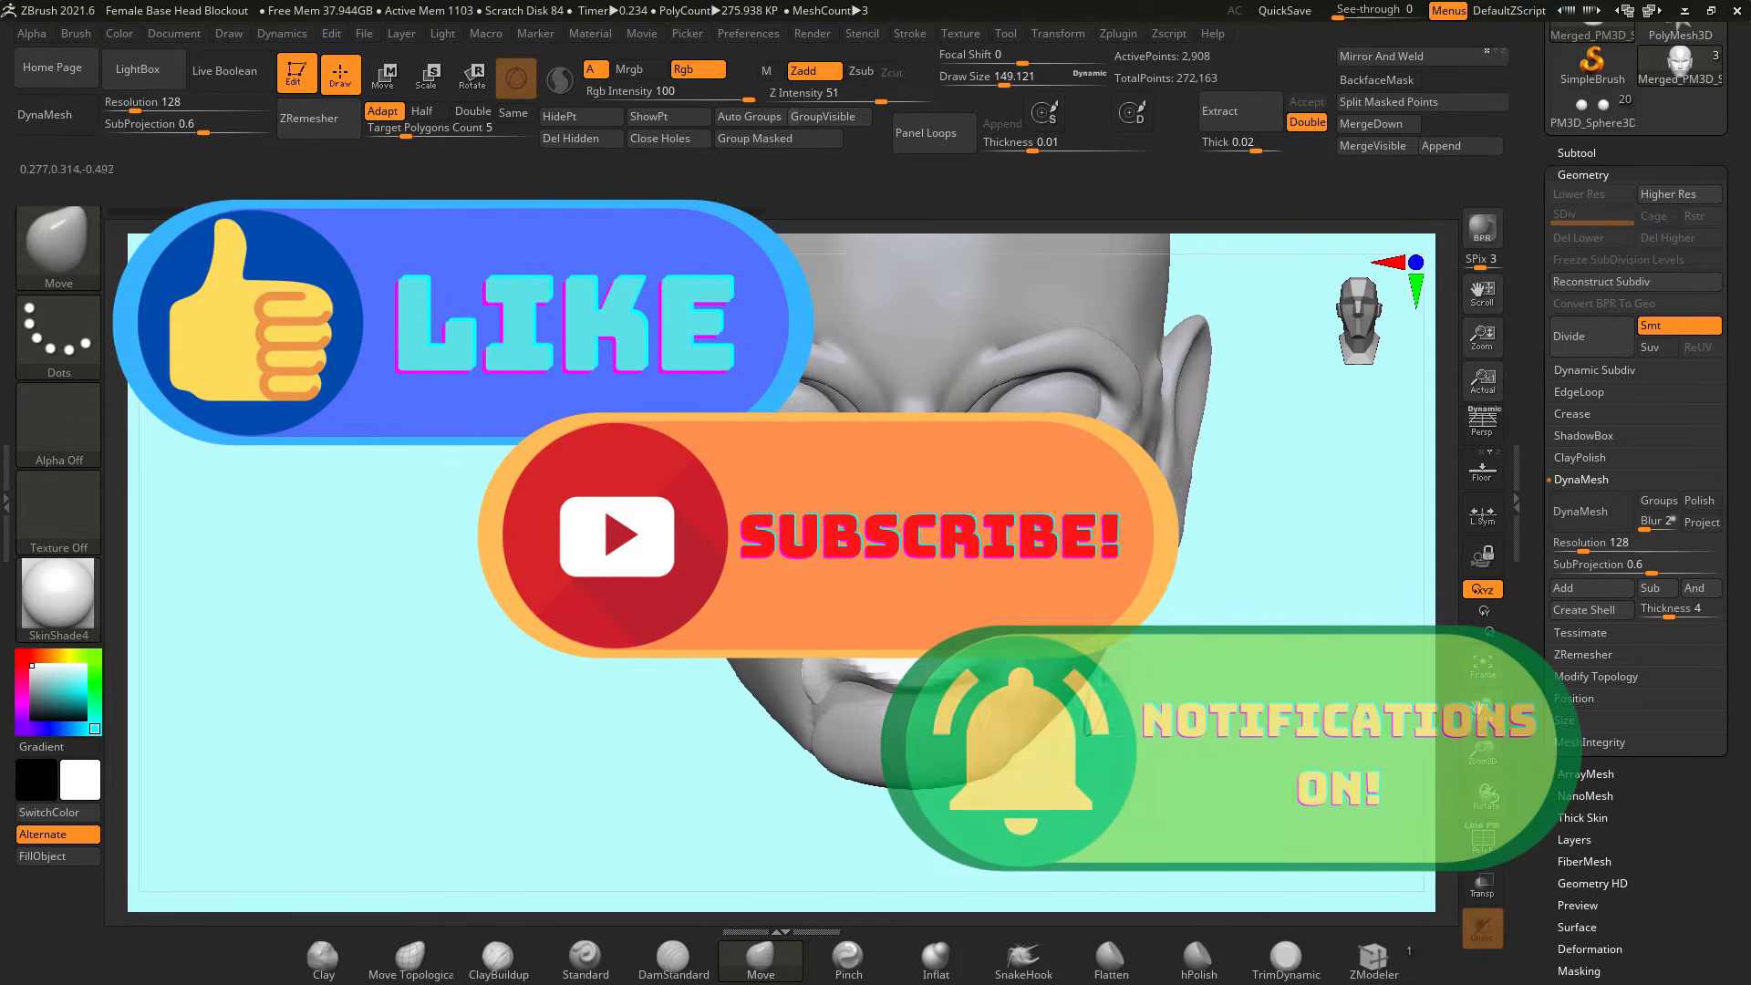
Select the eyeballs and inspect the whole head blockout from the front and the side
left_click(1054, 450, "alt")
right_click_drag(1247, 544, 748, 693)
mouse_move(1131, 688)
right_mouse_down("ctrl")
mouse_move(1138, 602)
mouse_move(1081, 697)
right_mouse_up("ctrl")
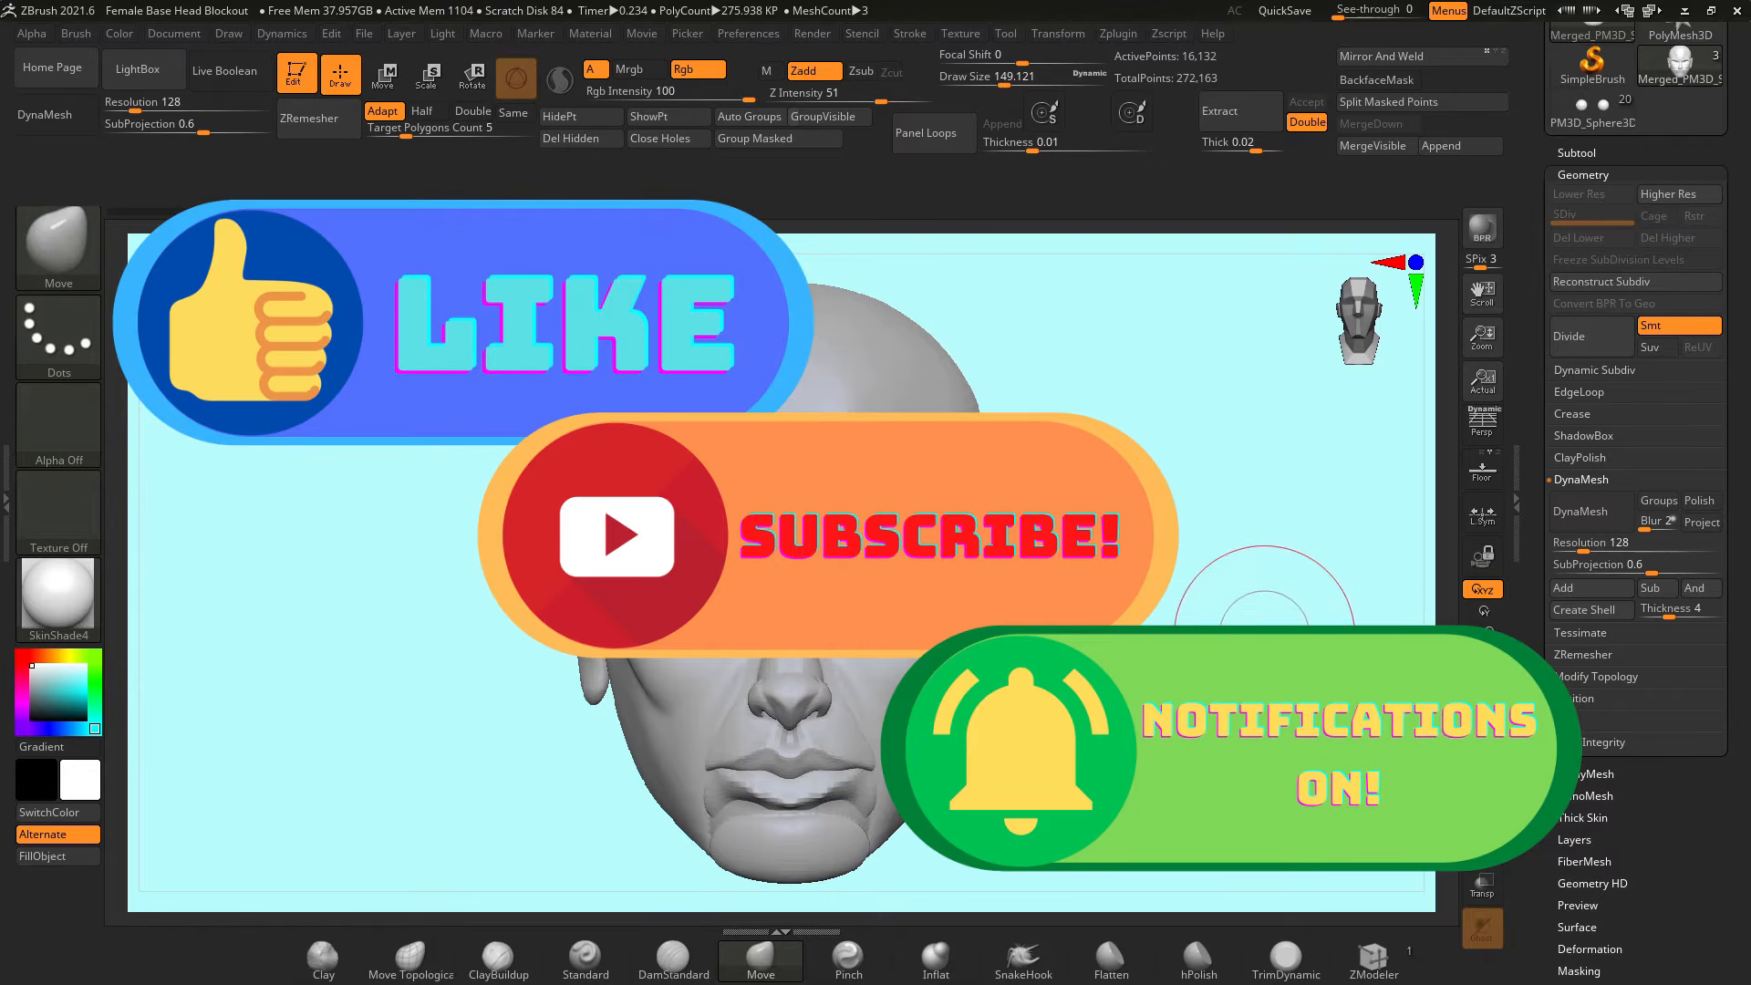
right_click_drag(1265, 635, 1314, 611)
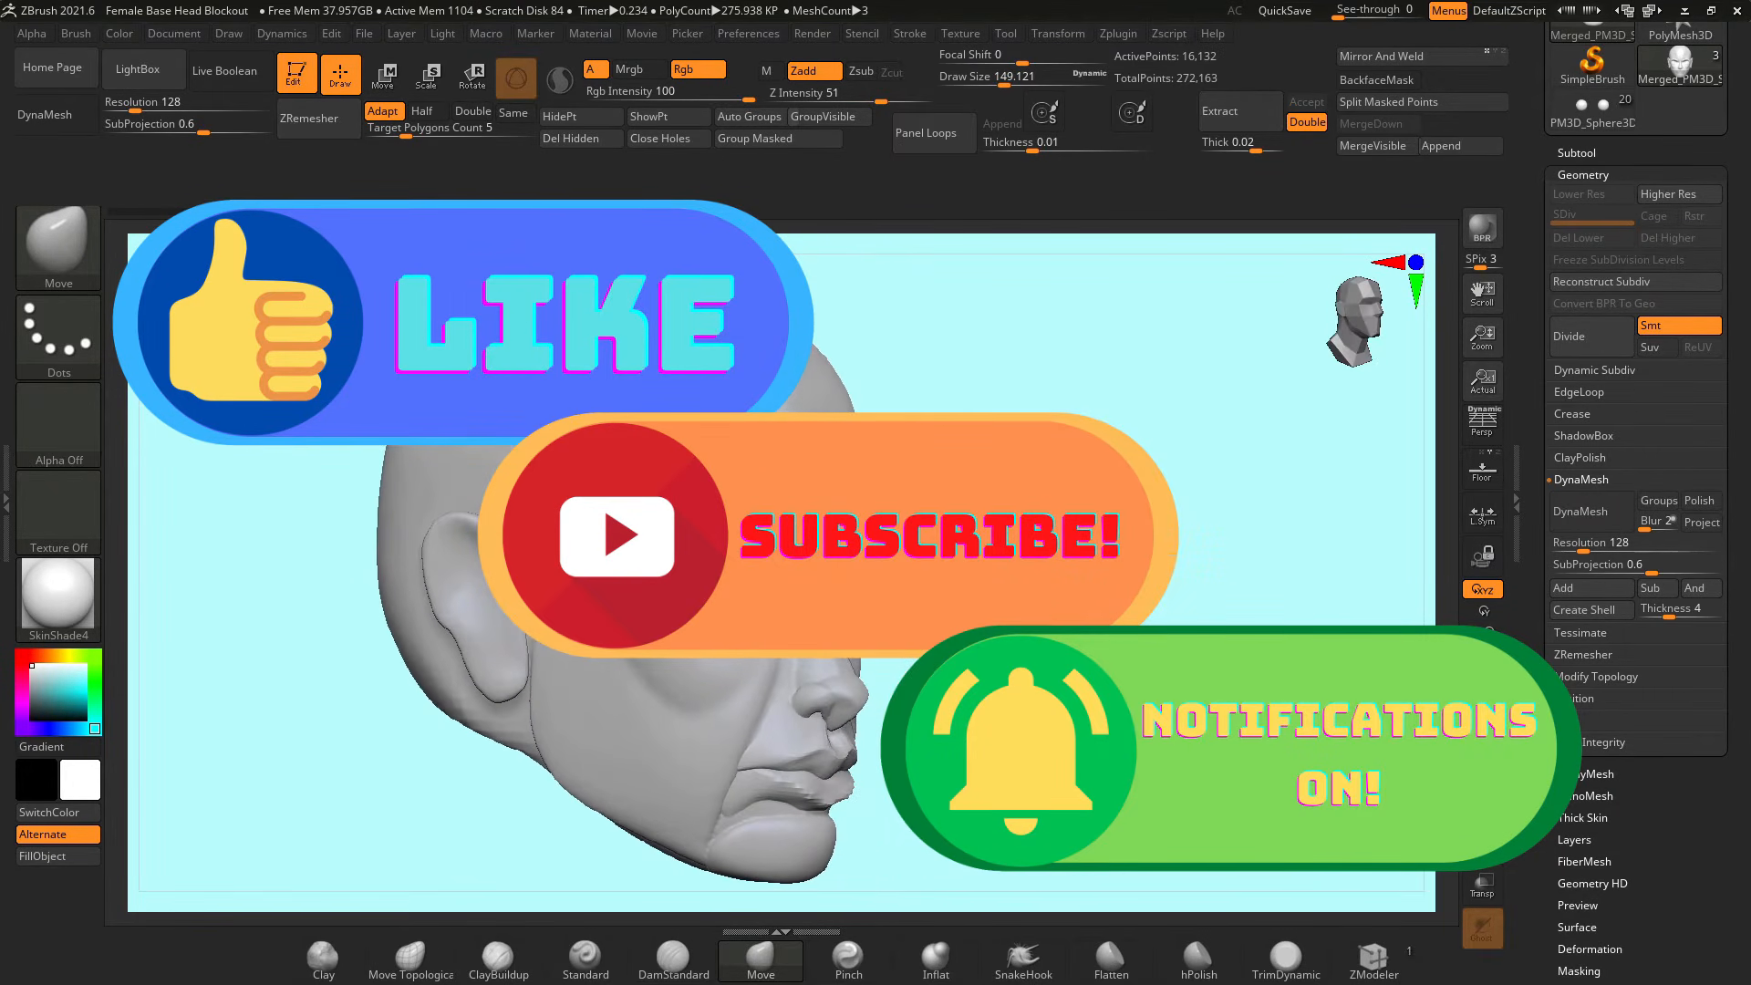